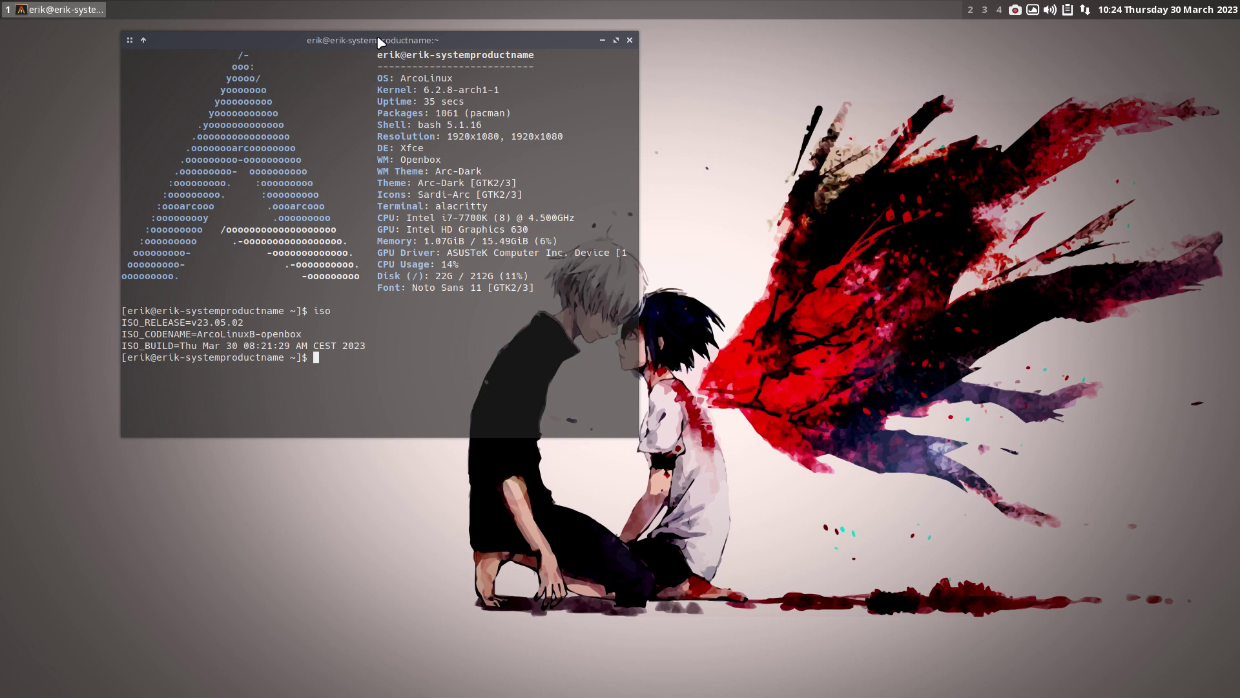
# - Run iso in a fresh Alacritty terminal (ArcoLinuxB-openbox v23.05.02), then close it and open Thunar on home
pyautogui.moveTo(380, 43); pyautogui.dragTo(330, 71)
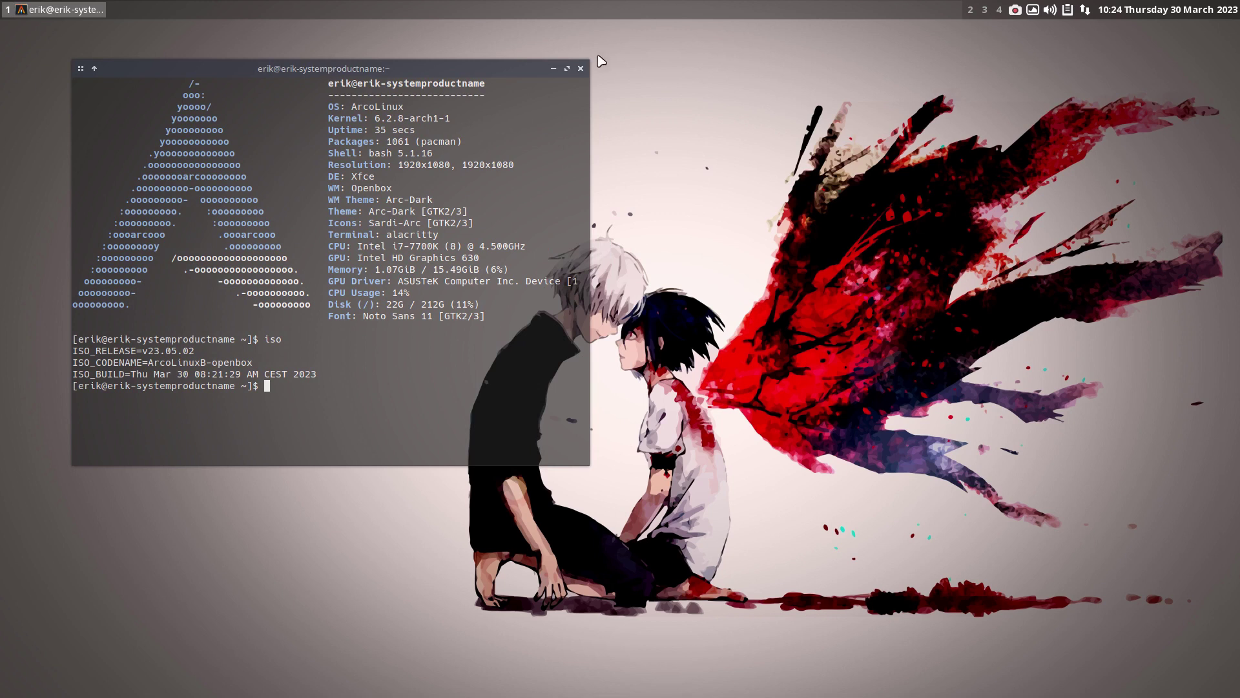
pyautogui.click(581, 69)
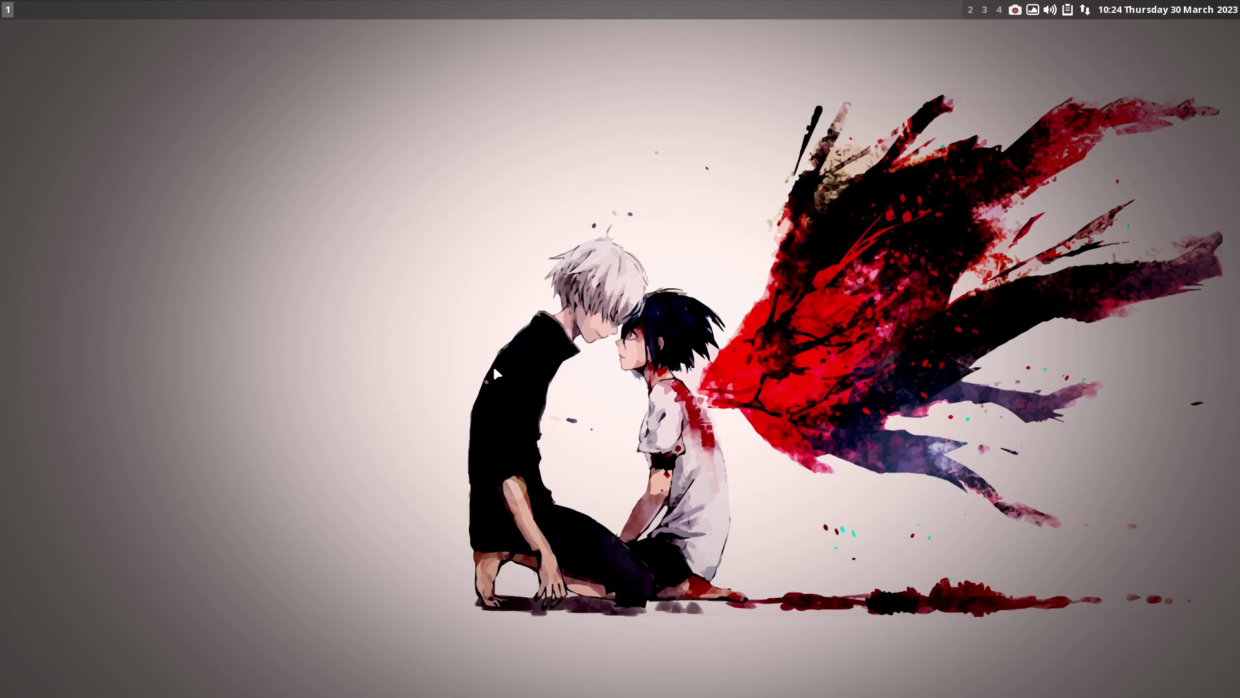
pyautogui.hotkey('ctrl', 'alt', 't')
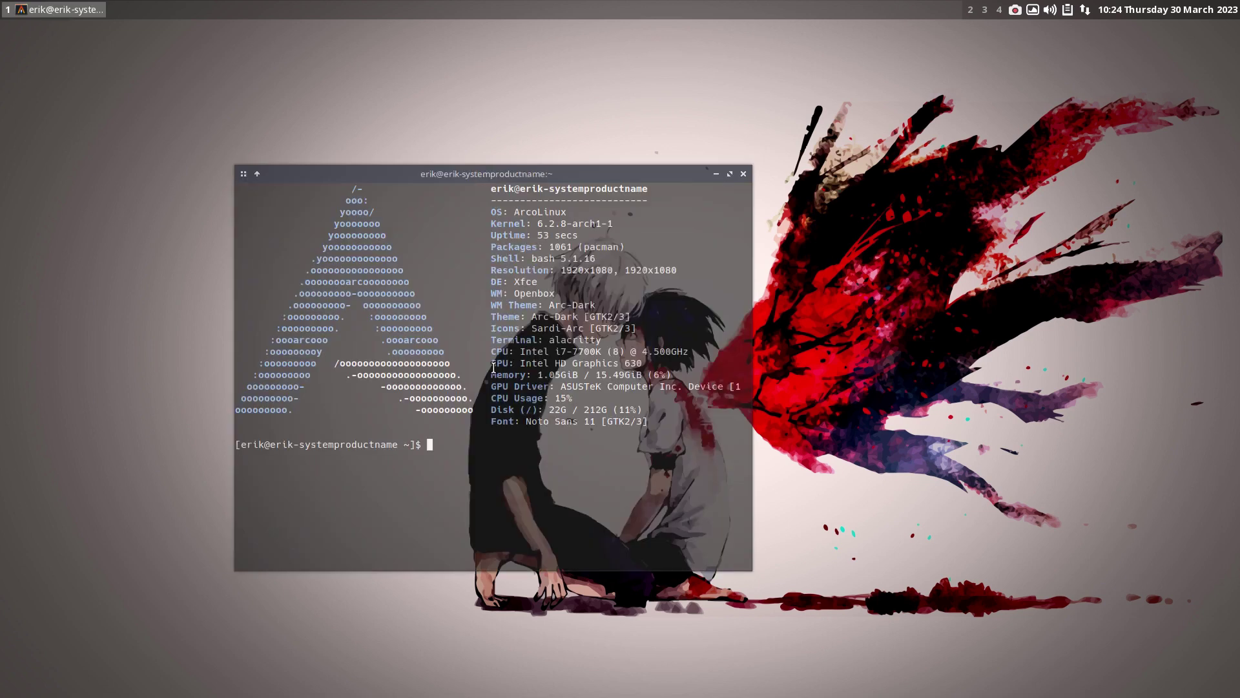
pyautogui.write('iso')
pyautogui.press('Return')
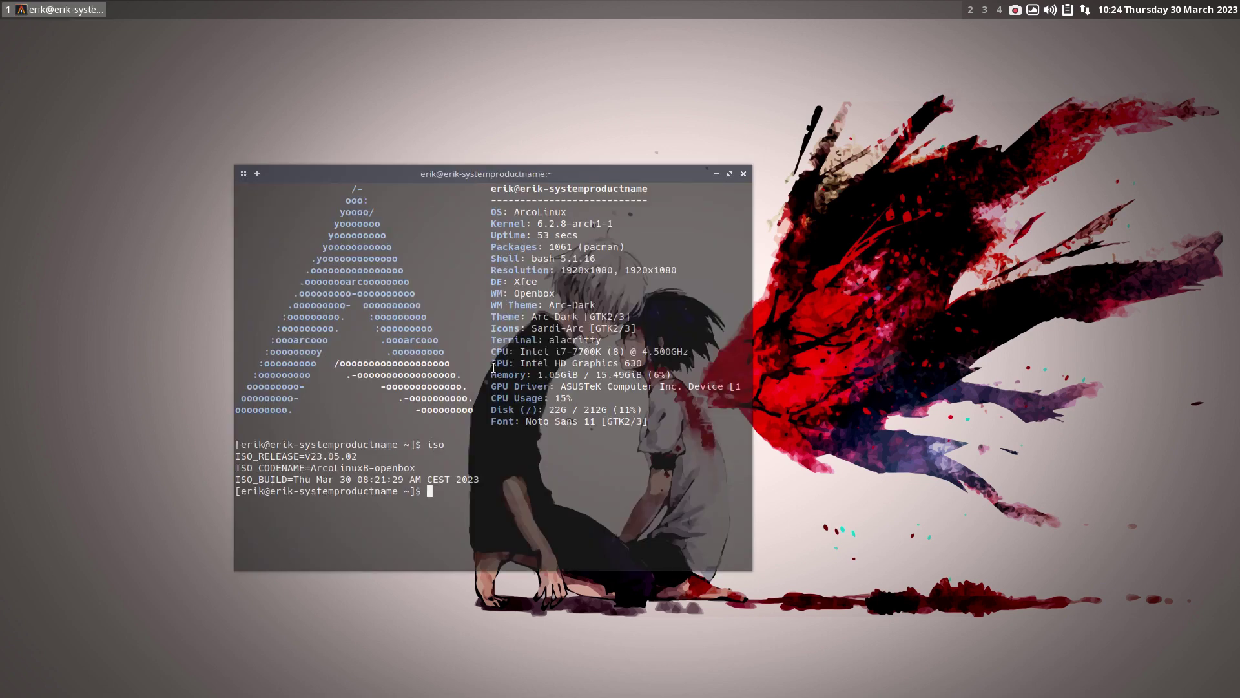
pyautogui.press('super+q')
pyautogui.press('super+shift+Return')
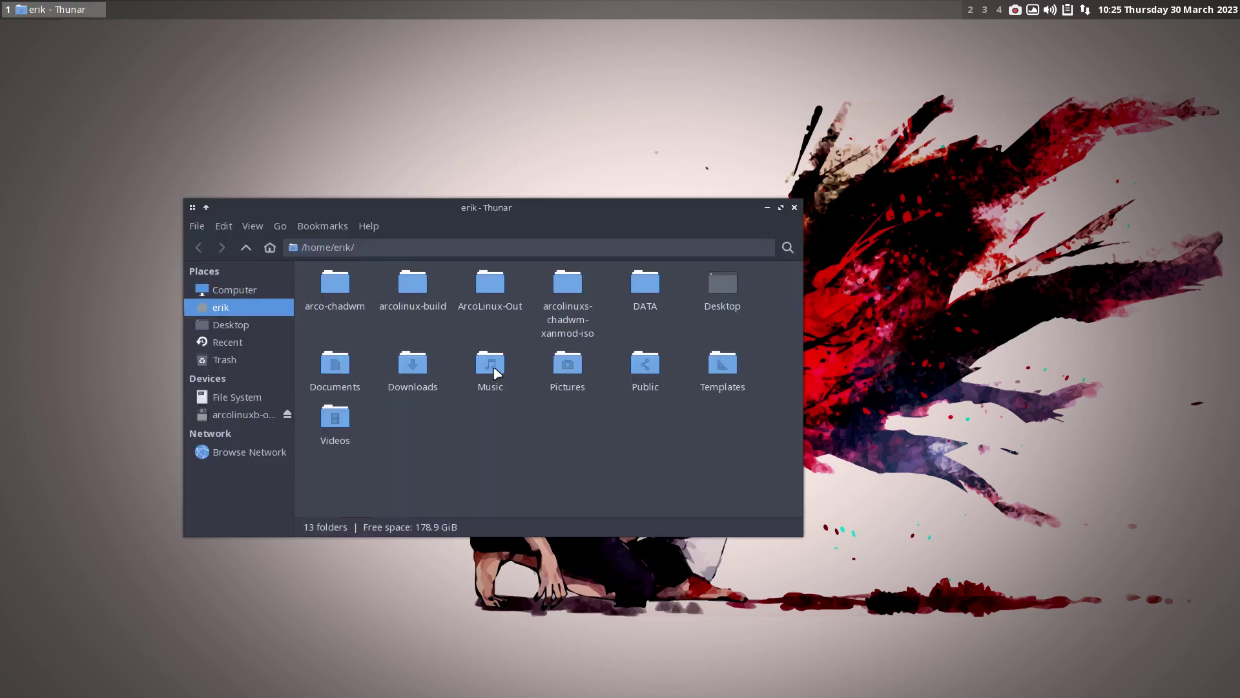
# - Open the ISO's .pkglist.txt from ArcoLinux-Out in Sublime Text, tiled on the right half
pyautogui.doubleClick(490, 283)
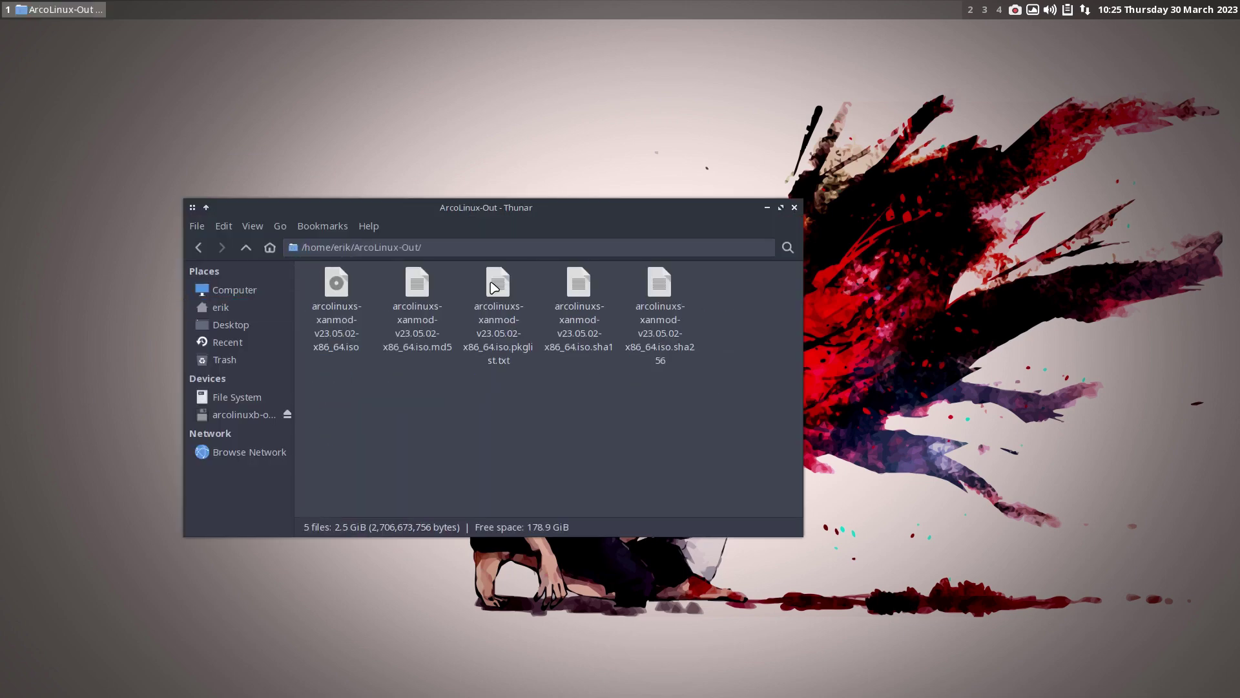
pyautogui.doubleClick(496, 284)
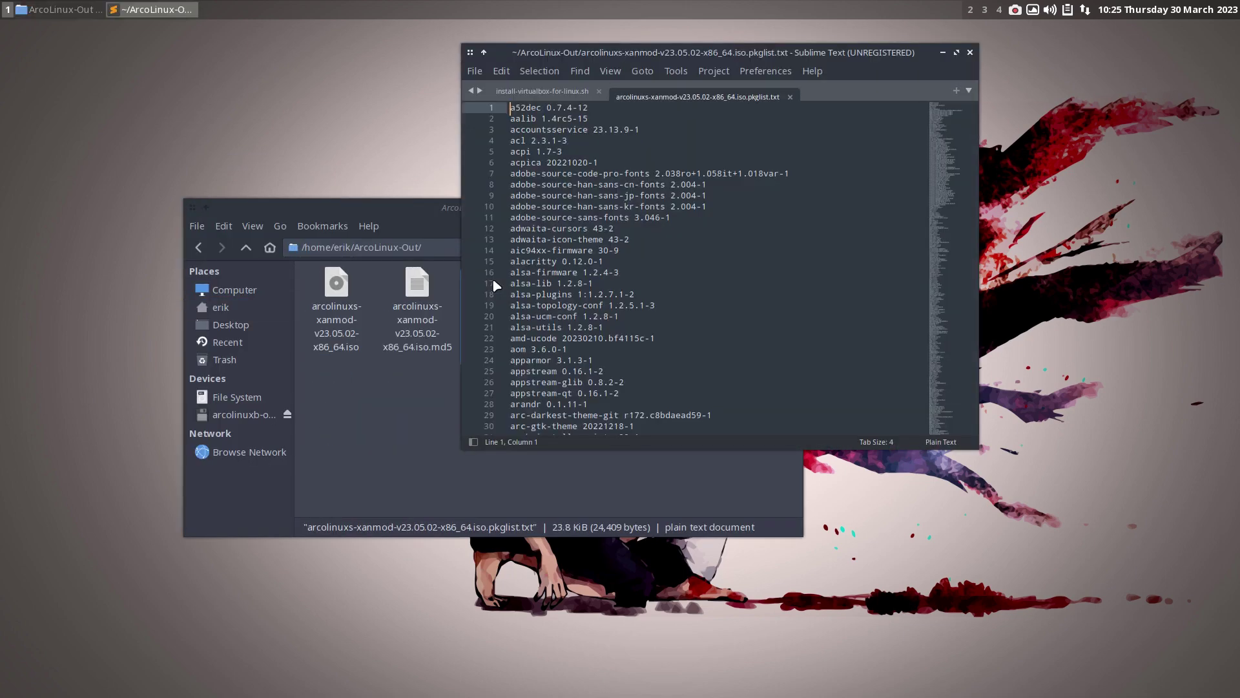
pyautogui.moveTo(734, 49); pyautogui.dragTo(853, 158)
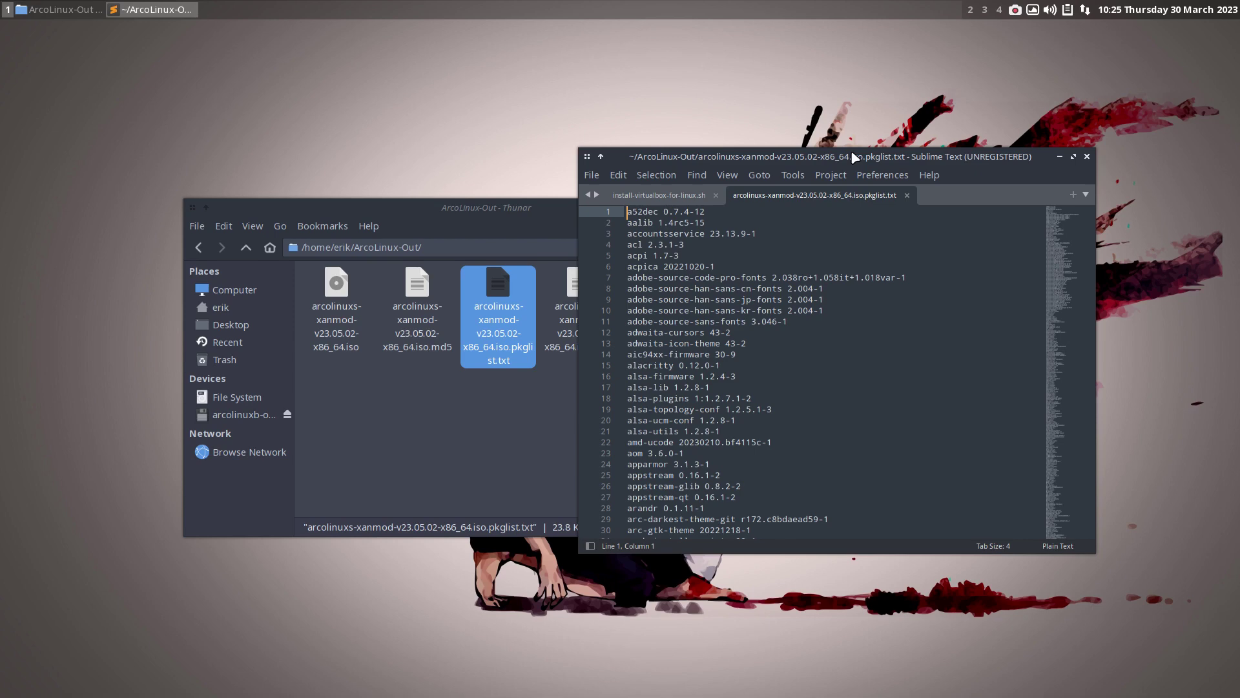
pyautogui.press('super+Right')
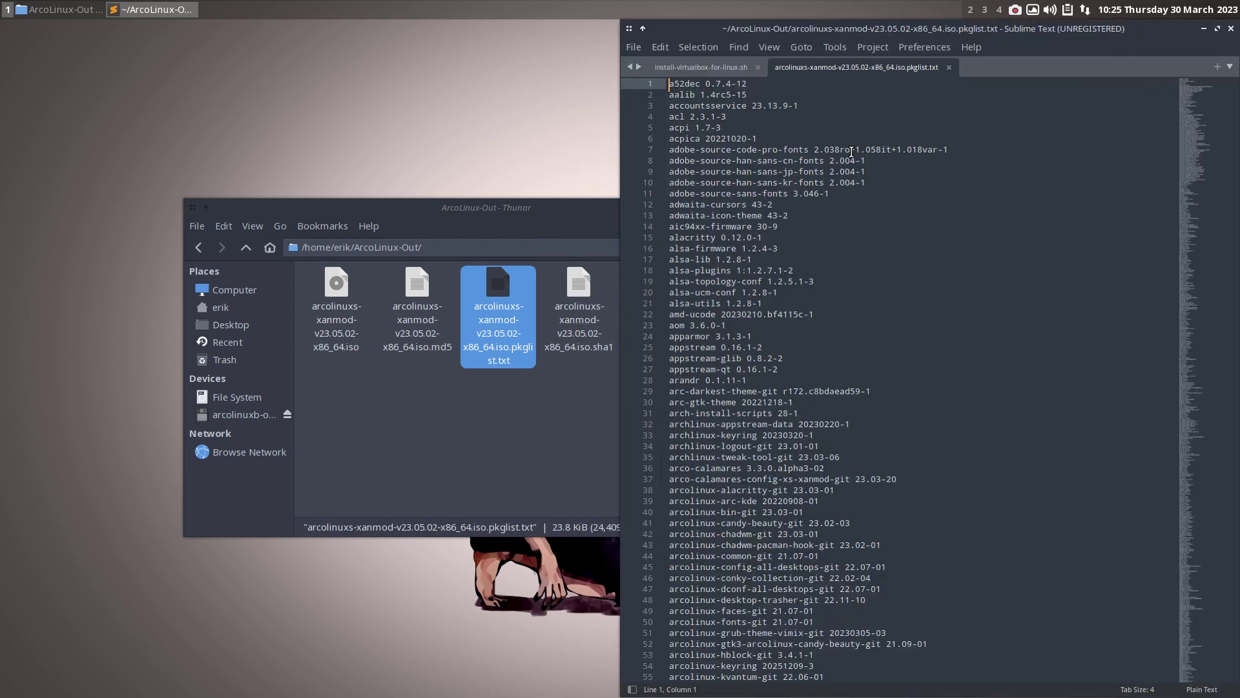
# - Search the package list for 'xf86-v' and select the xf86-video-vmware 13.4.0-1 line 1084
pyautogui.hotkey('ctrl', 'f')
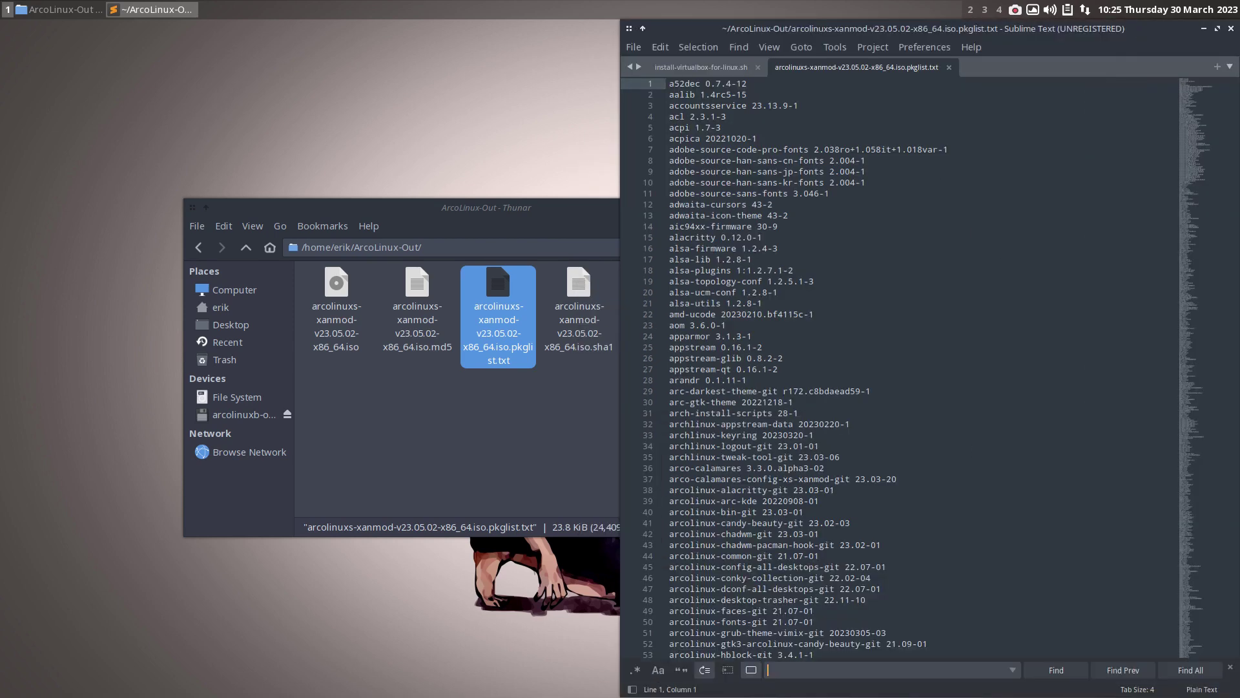
pyautogui.write('xf86-')
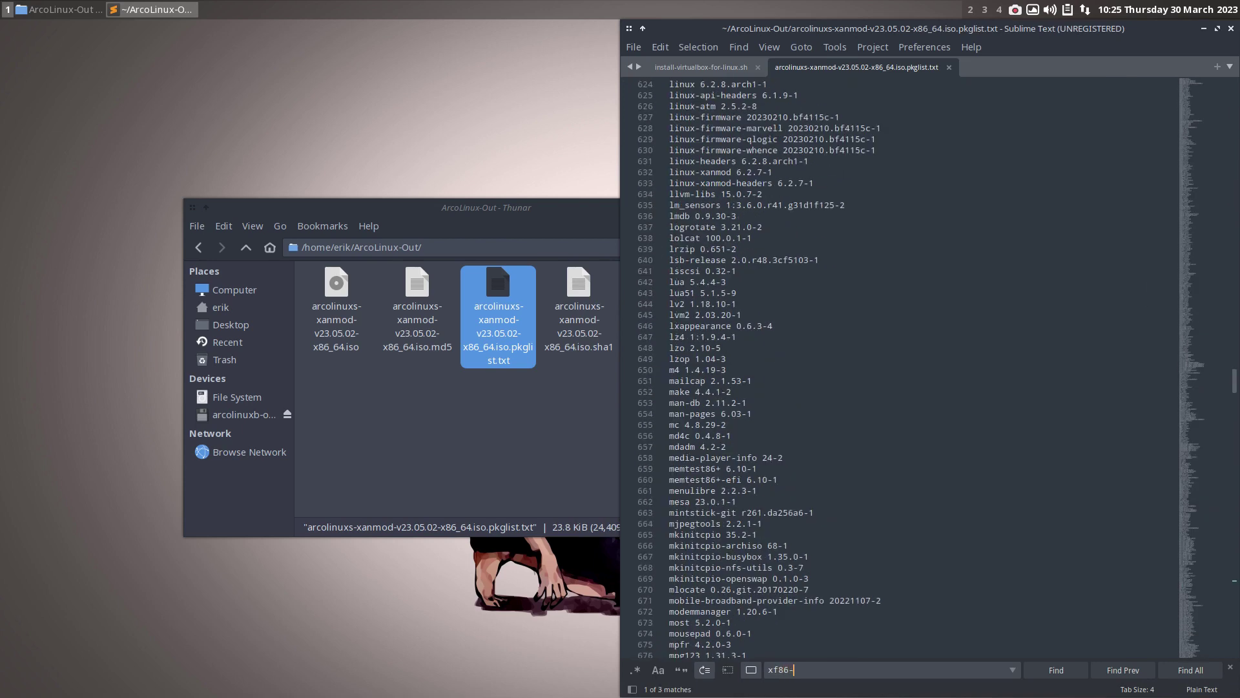
pyautogui.write('v')
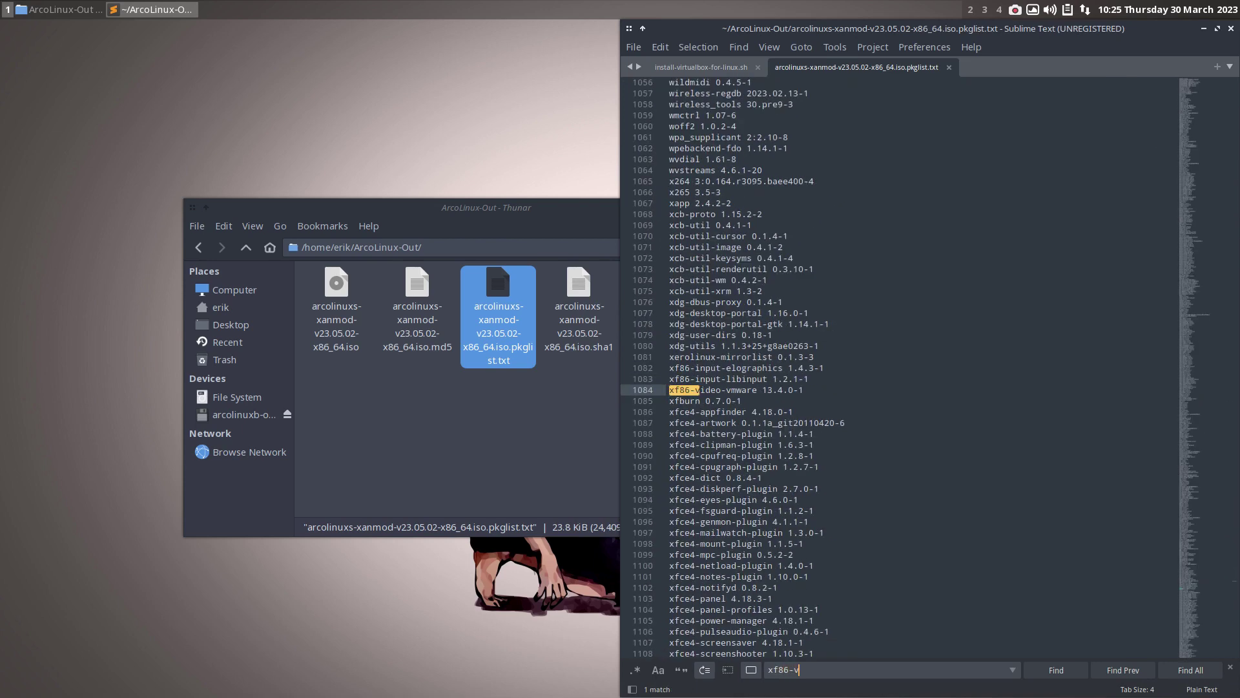
pyautogui.moveTo(804, 391); pyautogui.dragTo(673, 391)
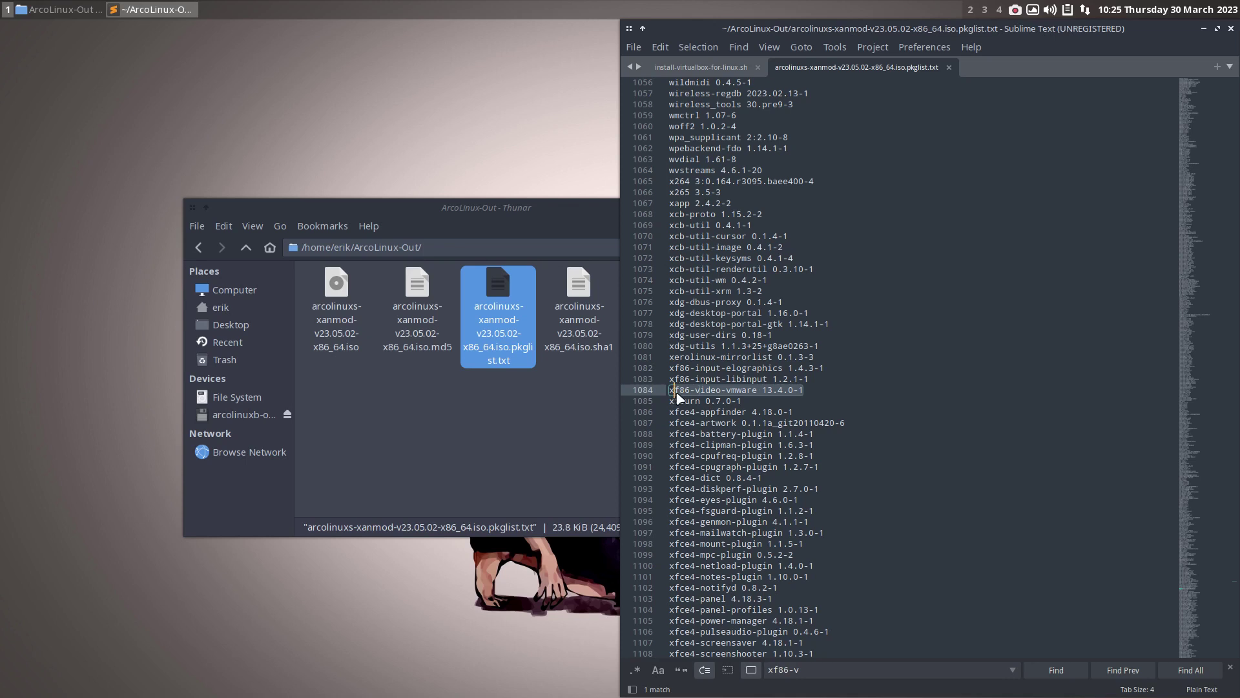
pyautogui.scroll(-4, 711, 474)
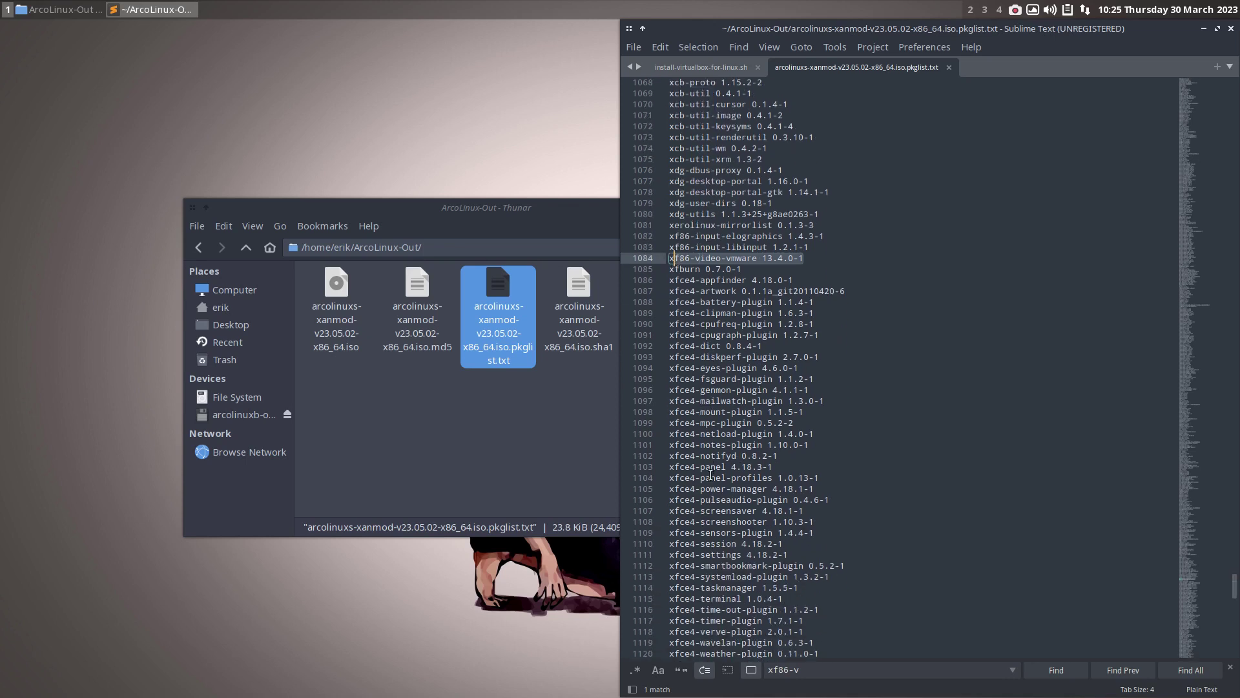
# - Navigate Thunar to arcolinuxs-chadwm-xanmod-iso/archiso and drop packages.x86_64 into Sublime Text
pyautogui.click(510, 452)
pyautogui.click(255, 324)
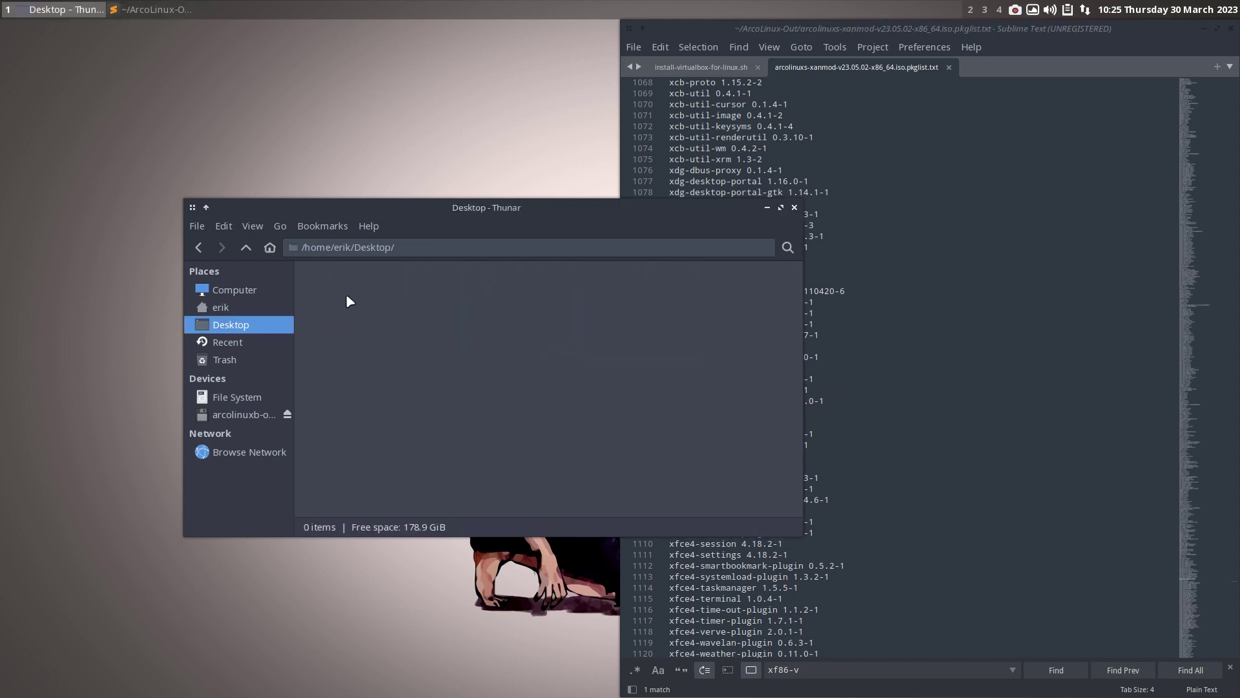
pyautogui.click(263, 310)
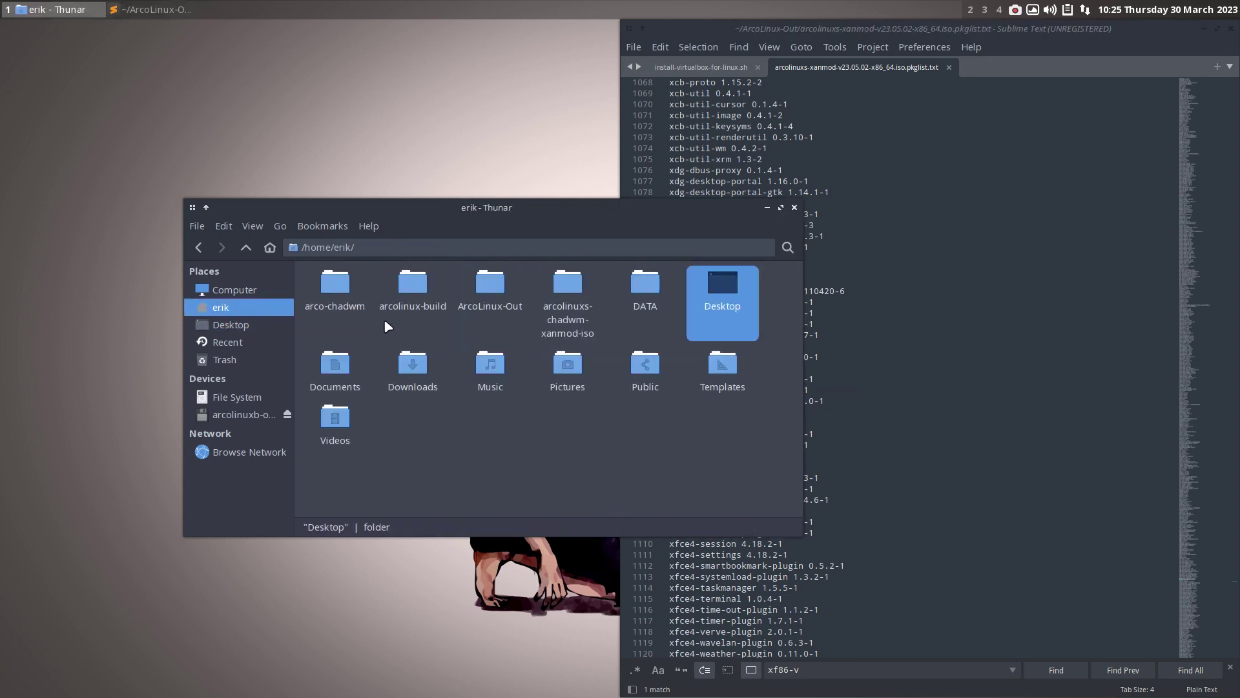
pyautogui.doubleClick(565, 284)
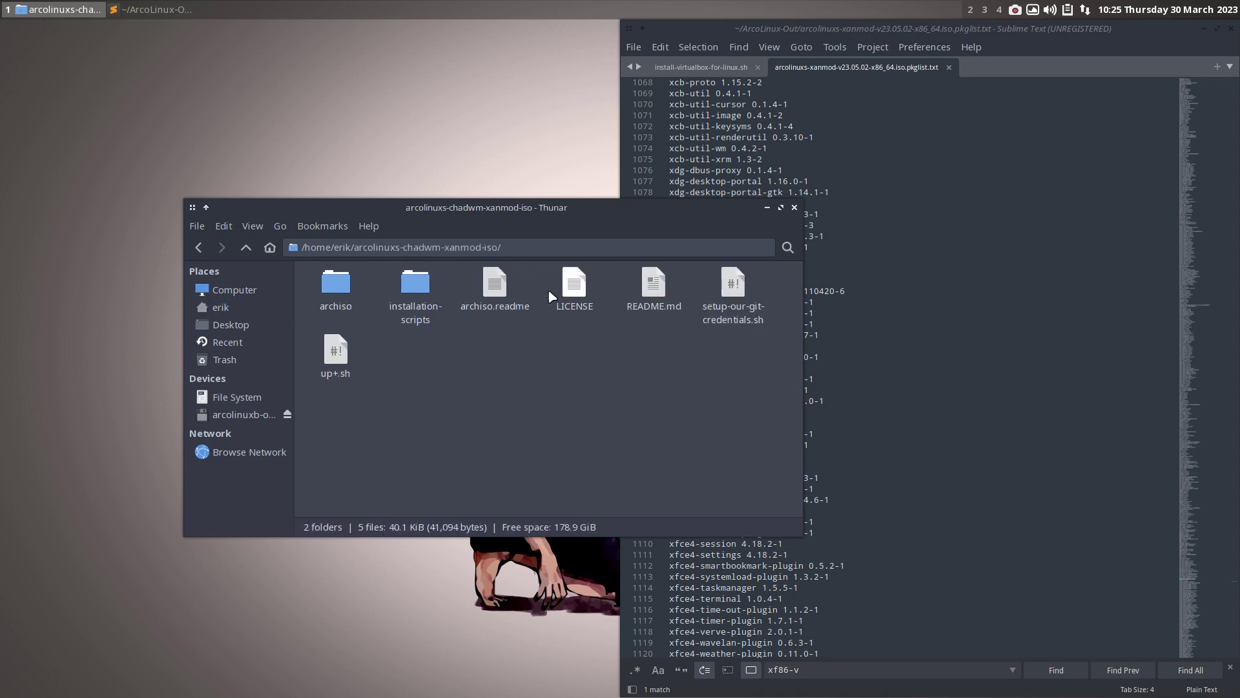
pyautogui.doubleClick(414, 292)
pyautogui.click(246, 247)
pyautogui.click(344, 296)
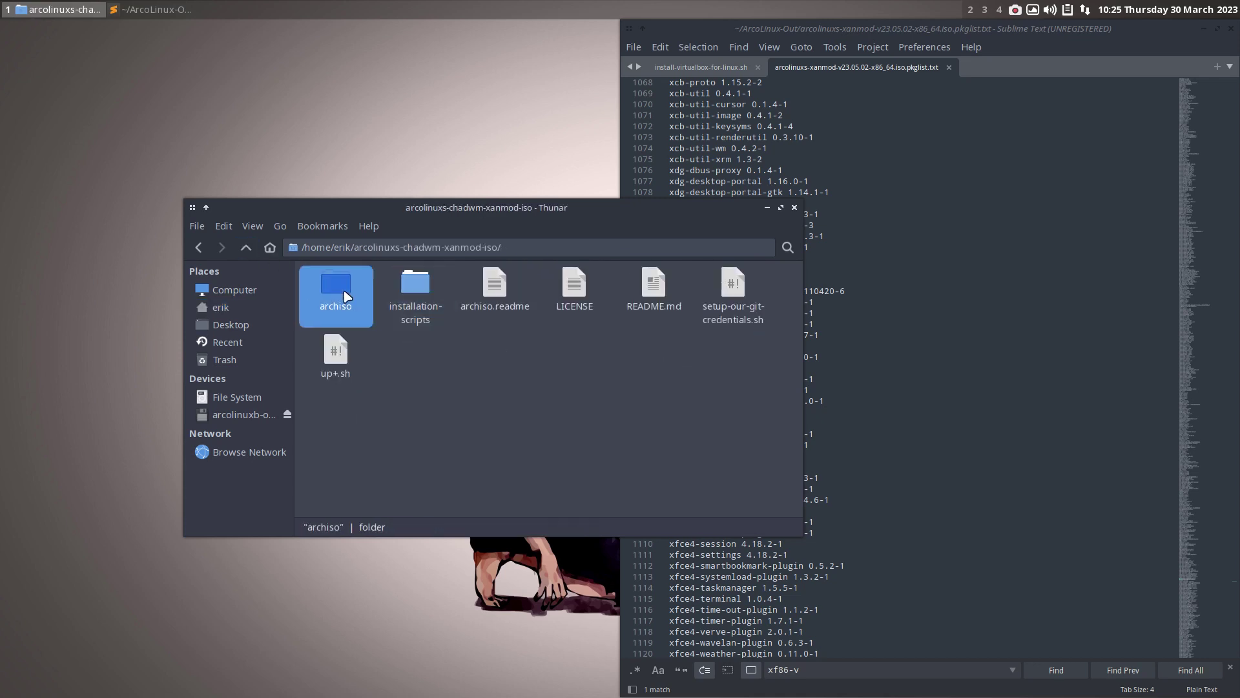
pyautogui.doubleClick(345, 296)
pyautogui.moveTo(734, 289); pyautogui.dragTo(991, 372)
pyautogui.moveTo(727, 214); pyautogui.dragTo(507, 213)
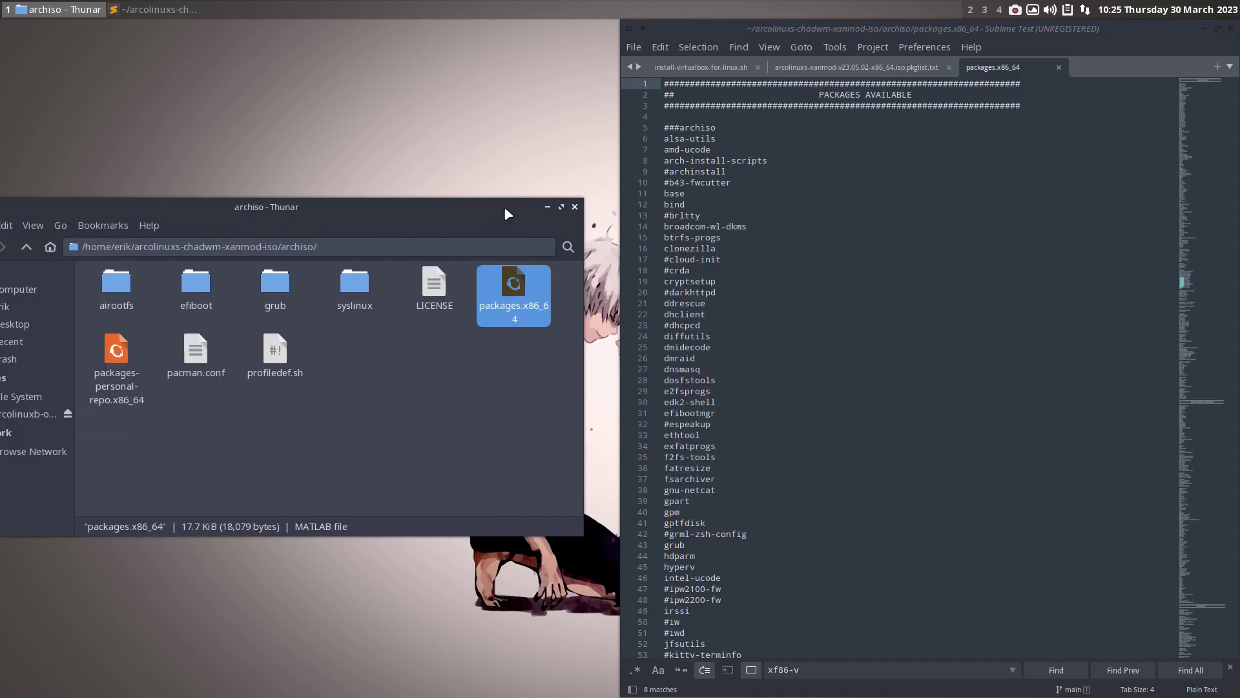
# - Close Thunar and search packages.x86_64 for 'archiso', stepping to its last match on line 451
pyautogui.click(574, 206)
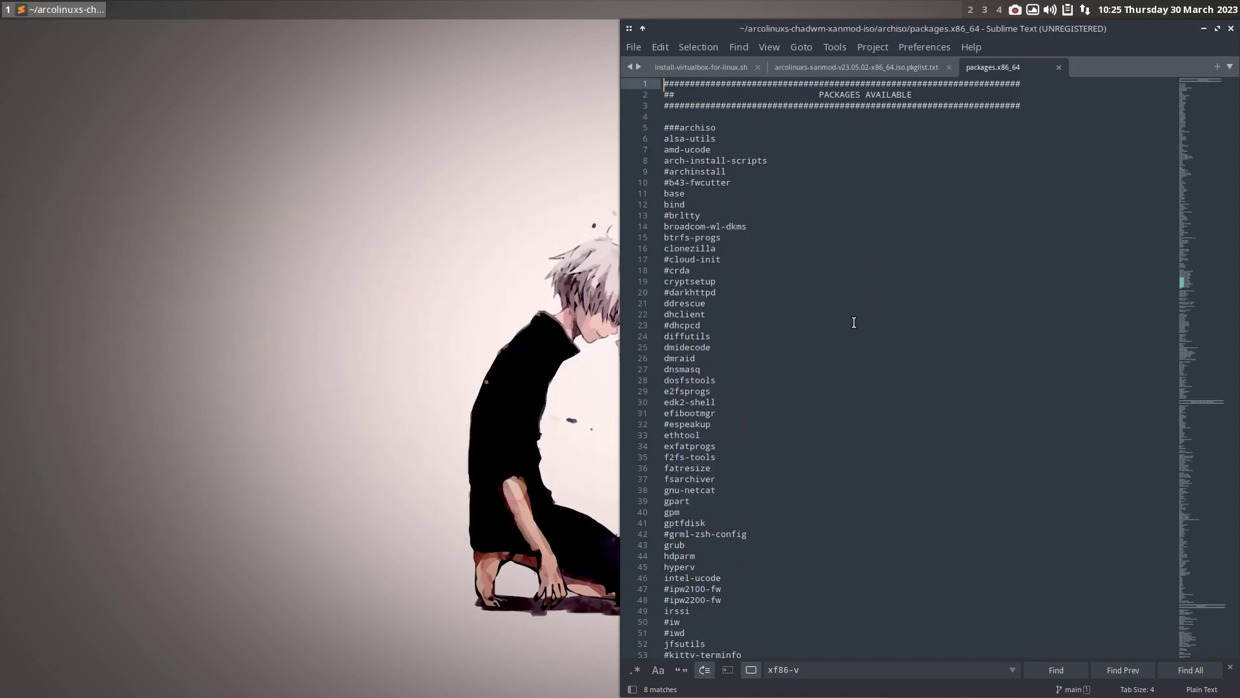
pyautogui.scroll(-20, 854, 322)
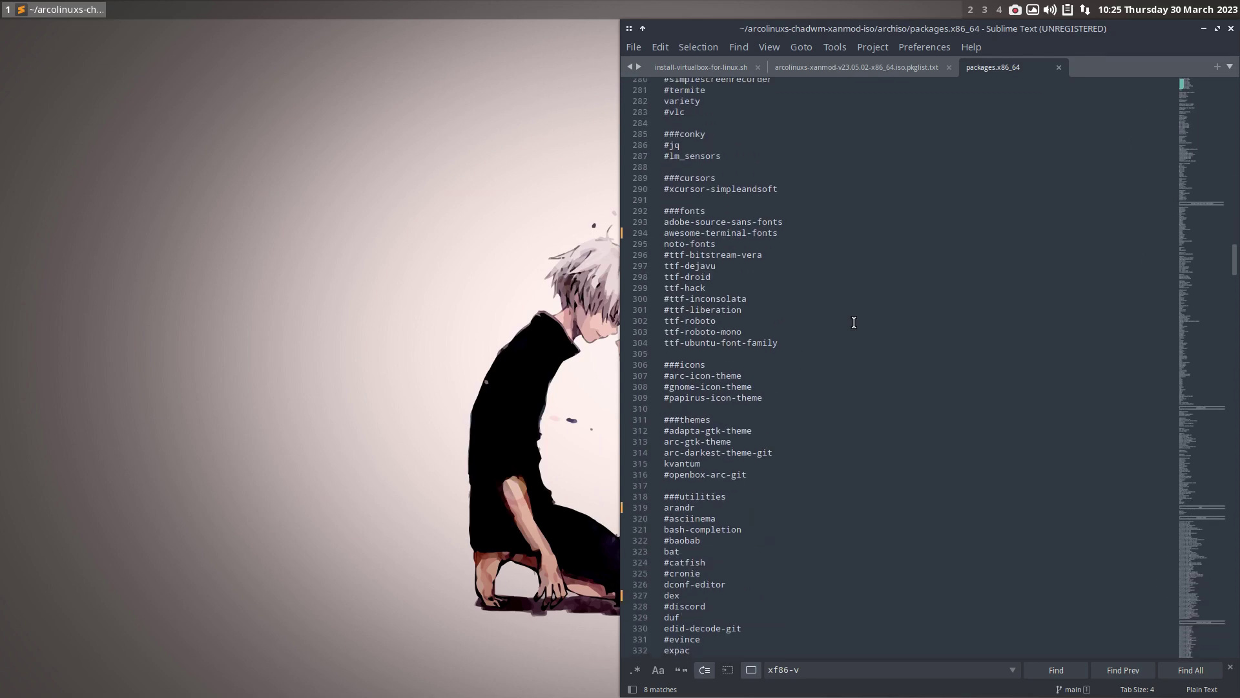
pyautogui.hotkey('ctrl', 'f')
pyautogui.write('arc')
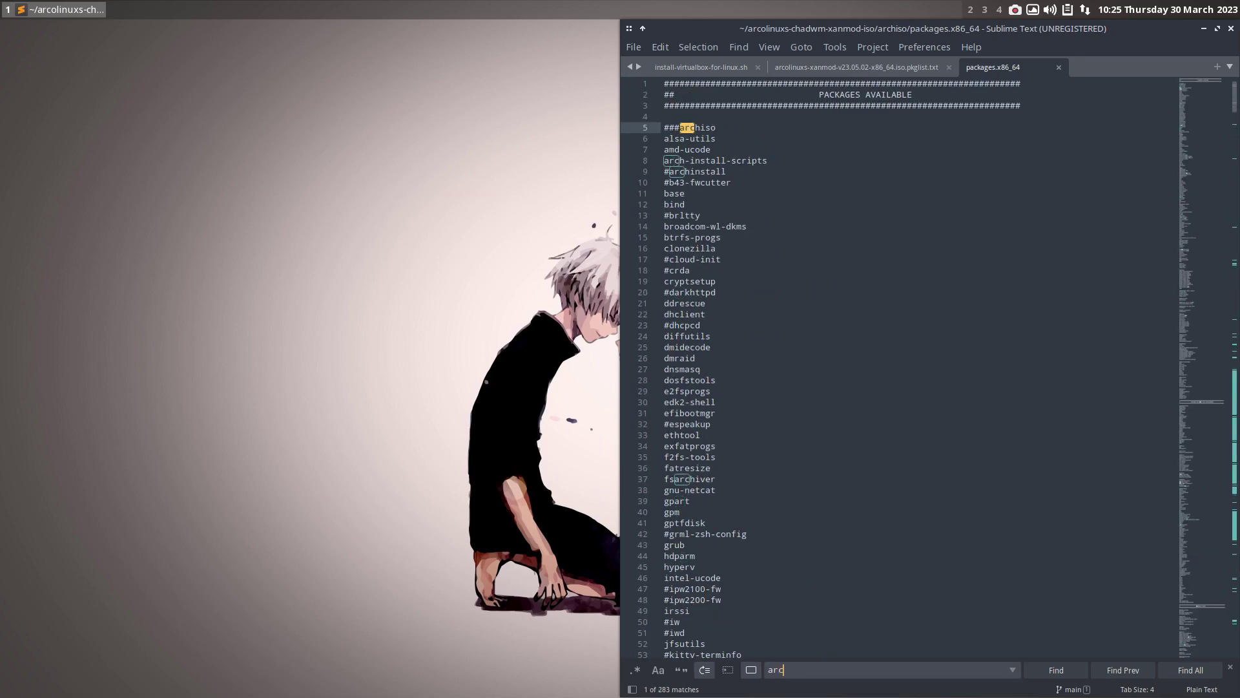
pyautogui.write('hiso')
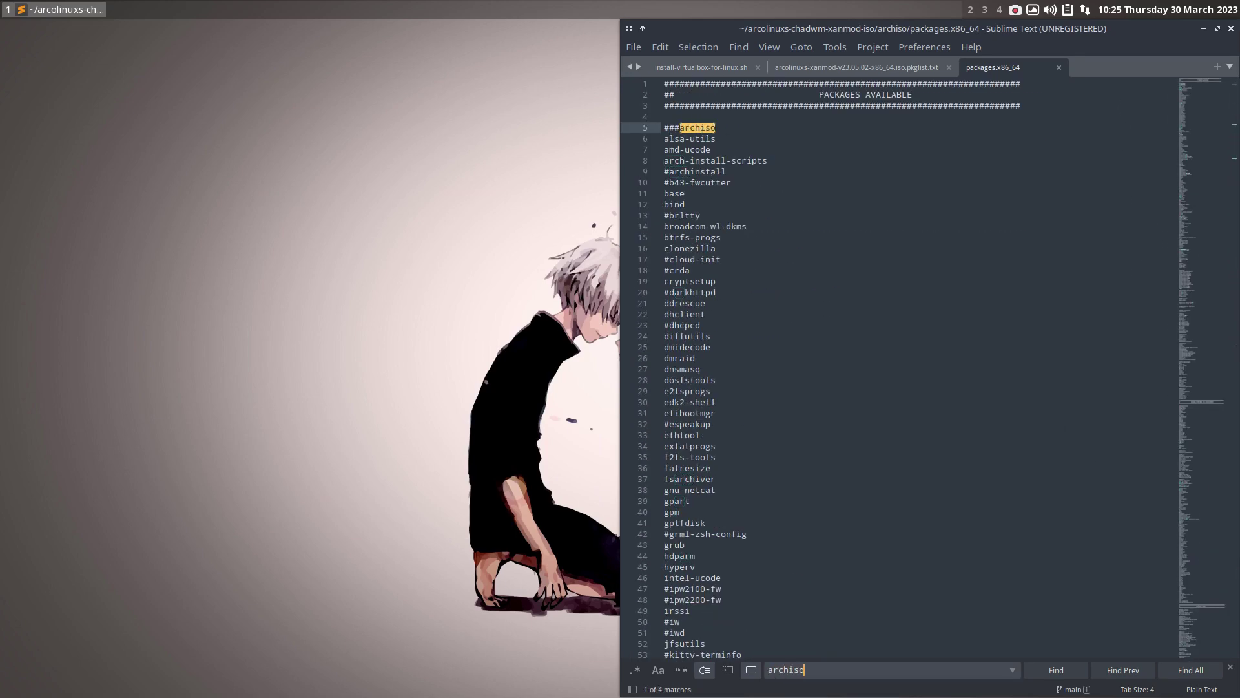
pyautogui.click(1071, 676)
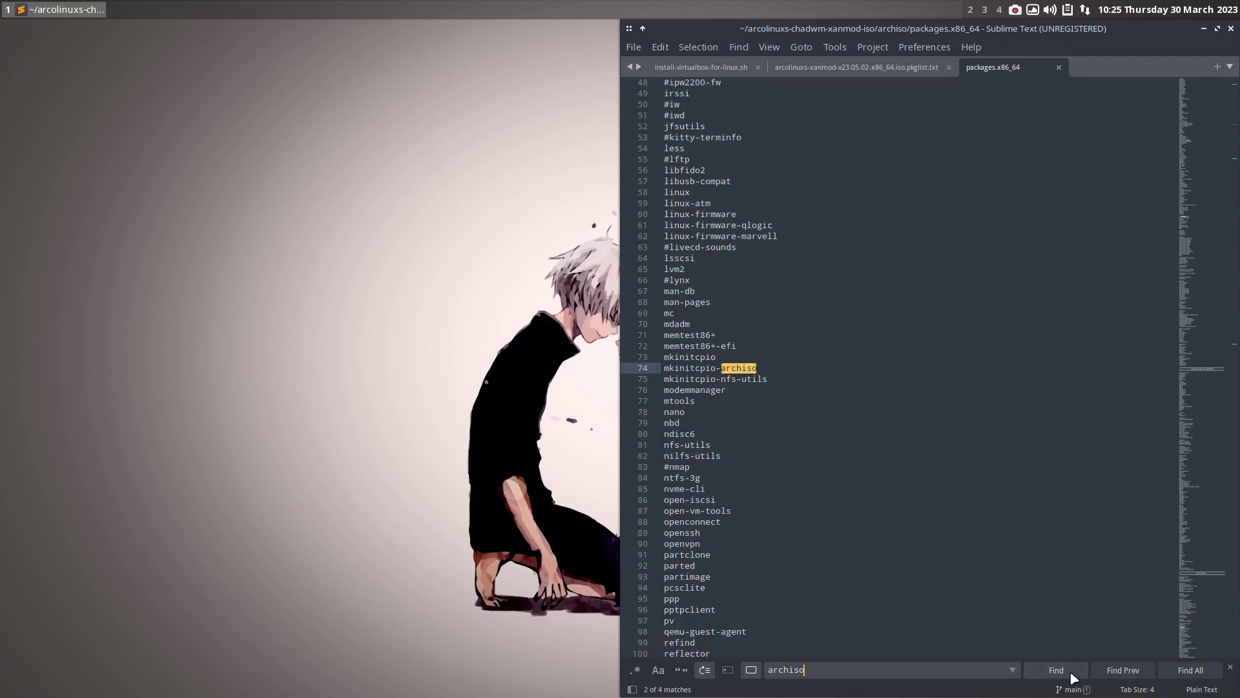
pyautogui.click(1071, 676)
pyautogui.click(1071, 675)
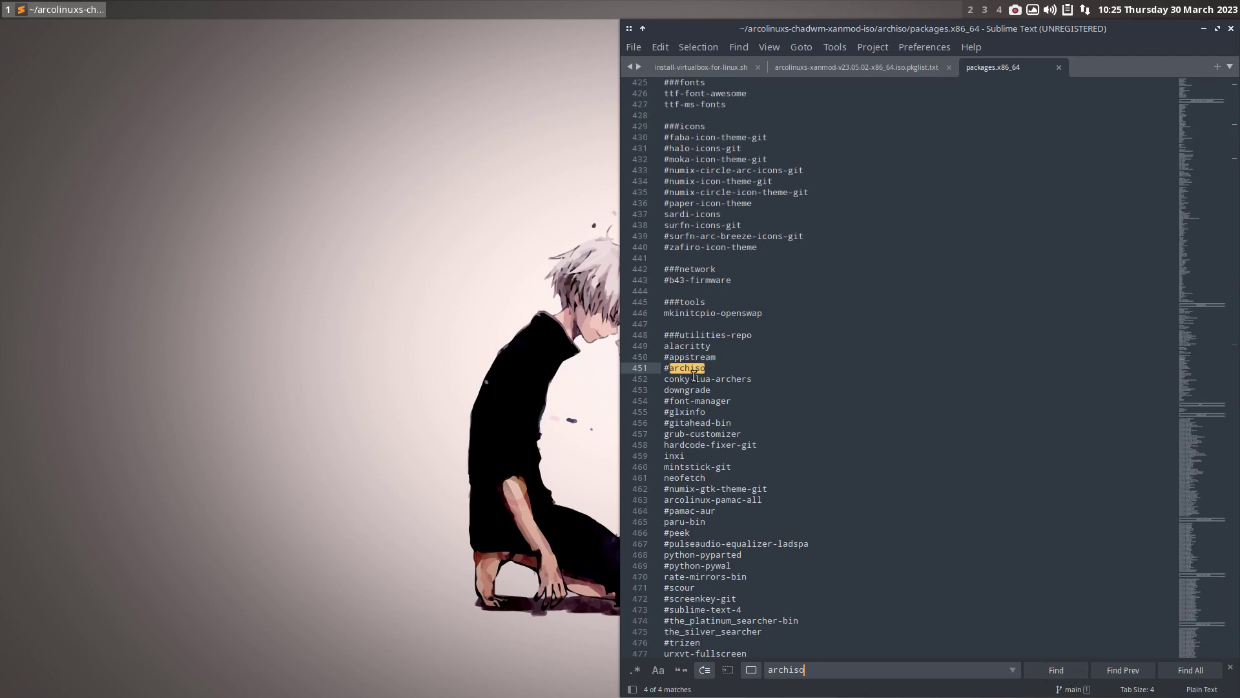
# - Confirm appstream is in the ISO pkglist, then place the cursor after '#appstream' on line 450
pyautogui.doubleClick(686, 357)
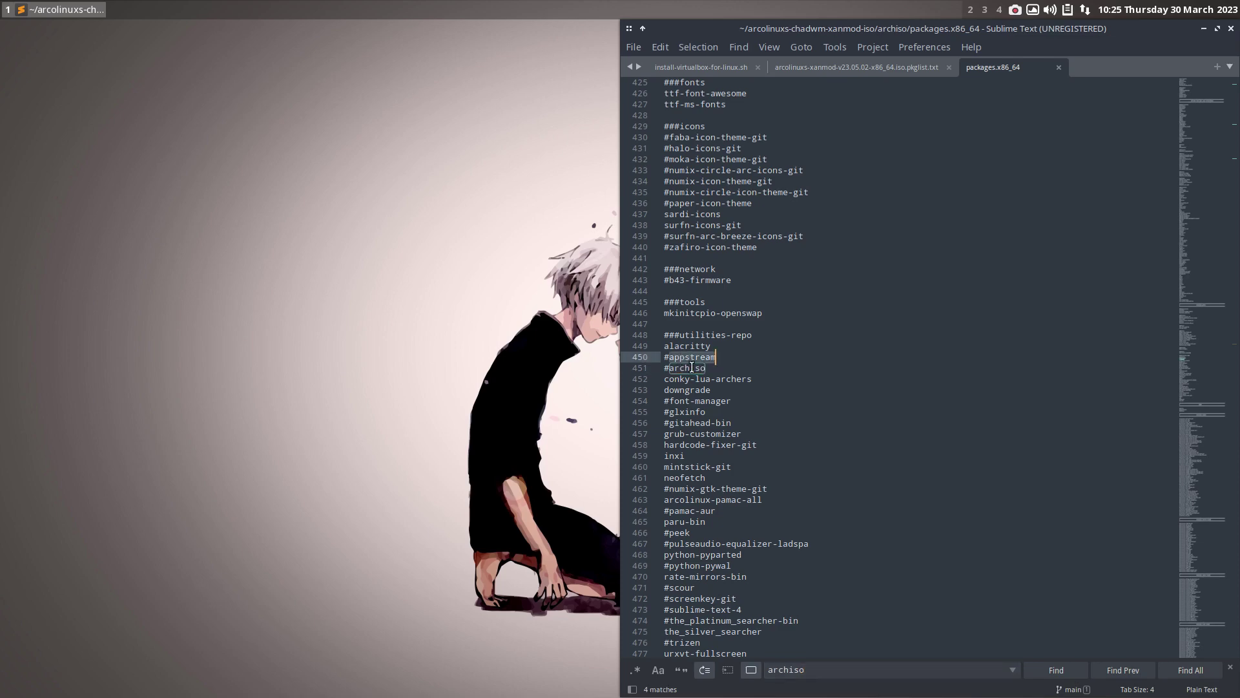
pyautogui.click(845, 68)
pyautogui.hotkey('ctrl', 'f')
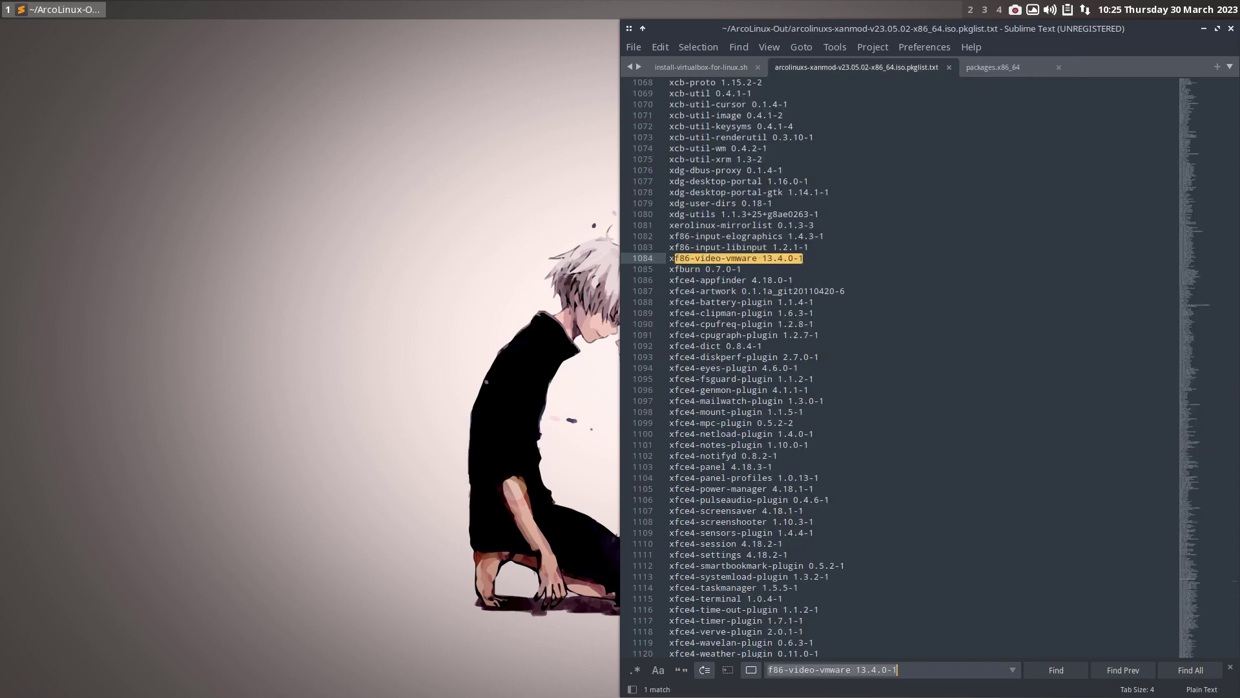
pyautogui.write('appstrea')
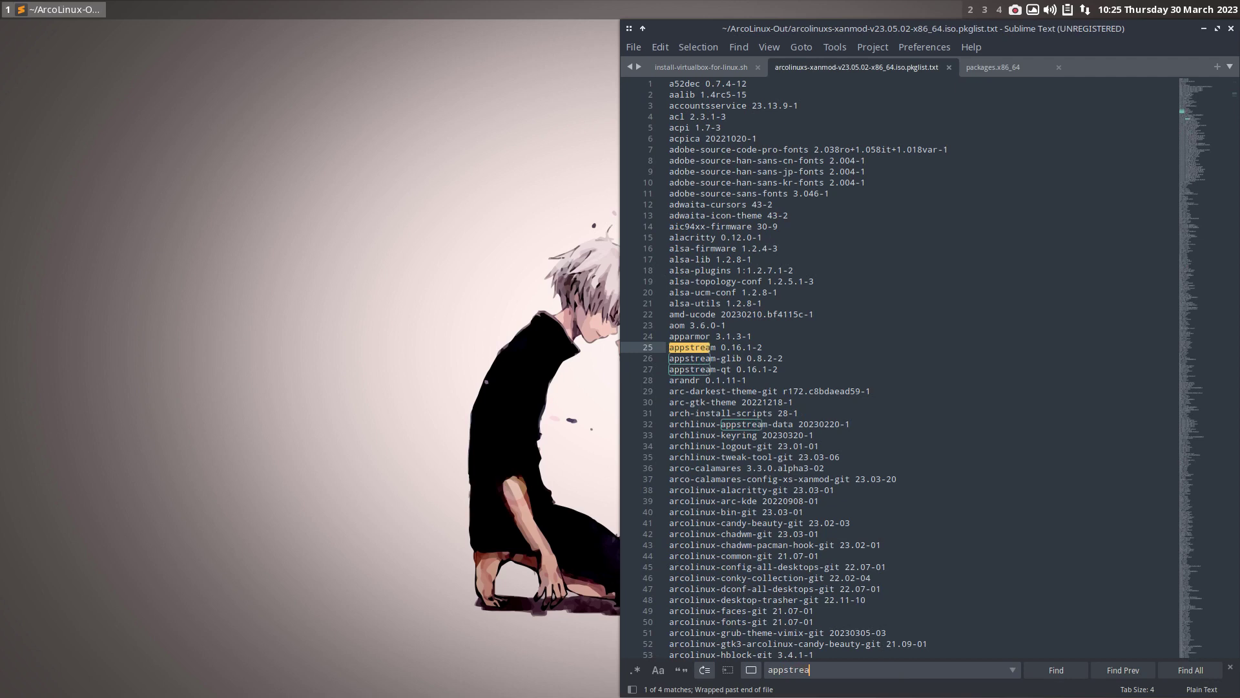
pyautogui.click(781, 345)
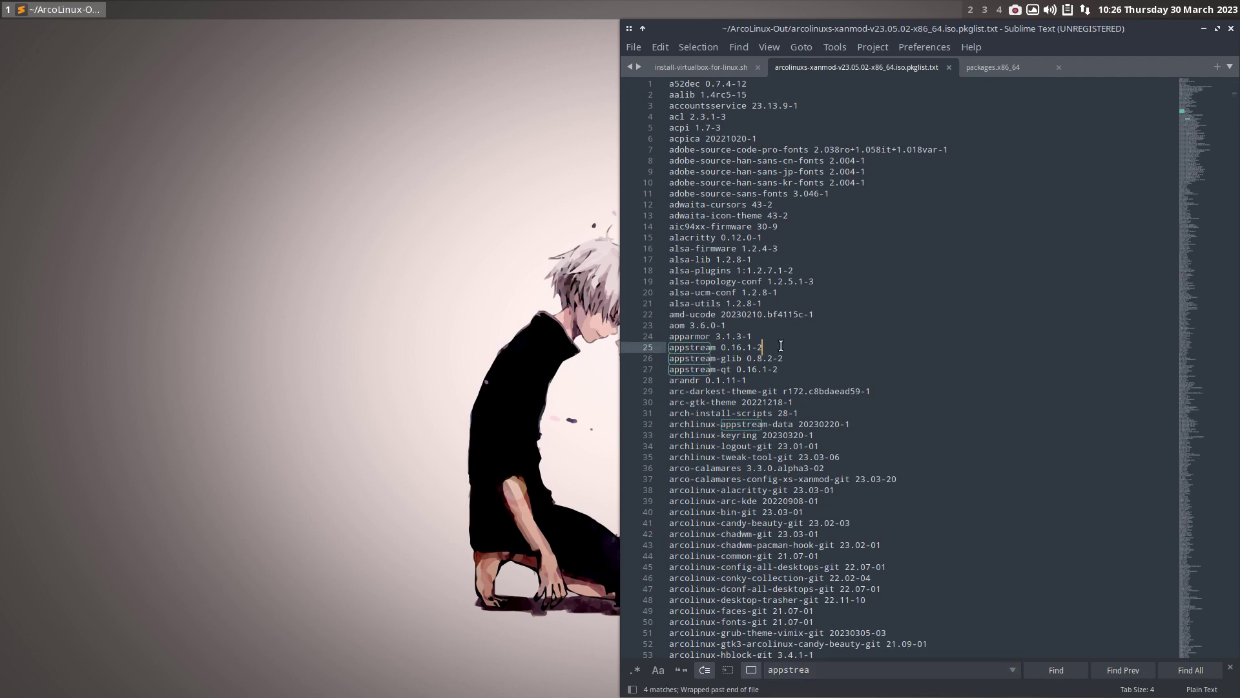
pyautogui.click(1001, 70)
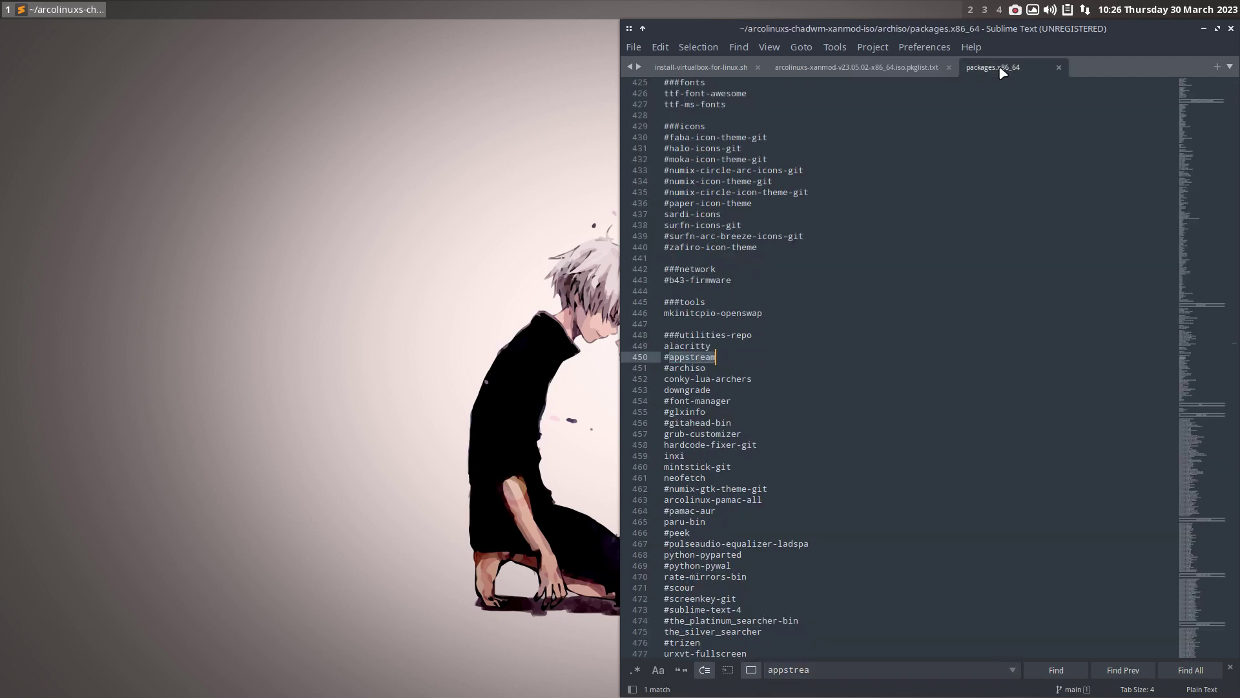
pyautogui.click(669, 359)
# - Uncomment appstream on line 450, save packages.x86_64, and review the ISO package list
pyautogui.press('BackSpace')
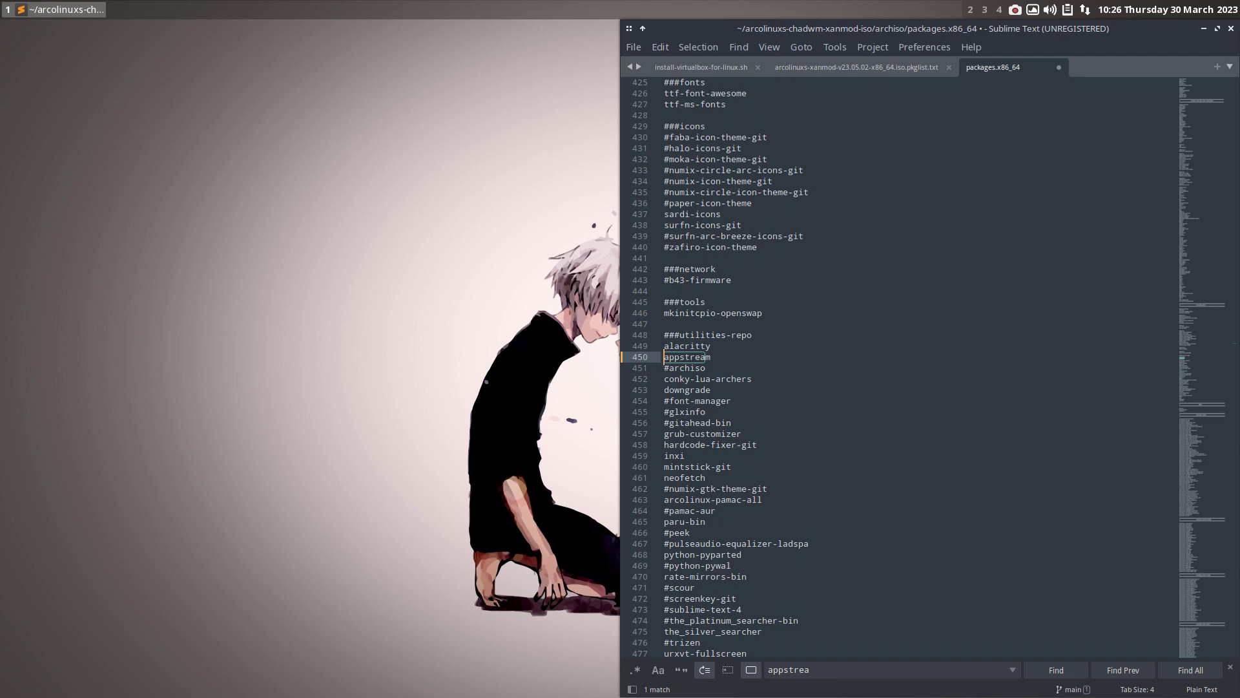
pyautogui.hotkey('ctrl', 's')
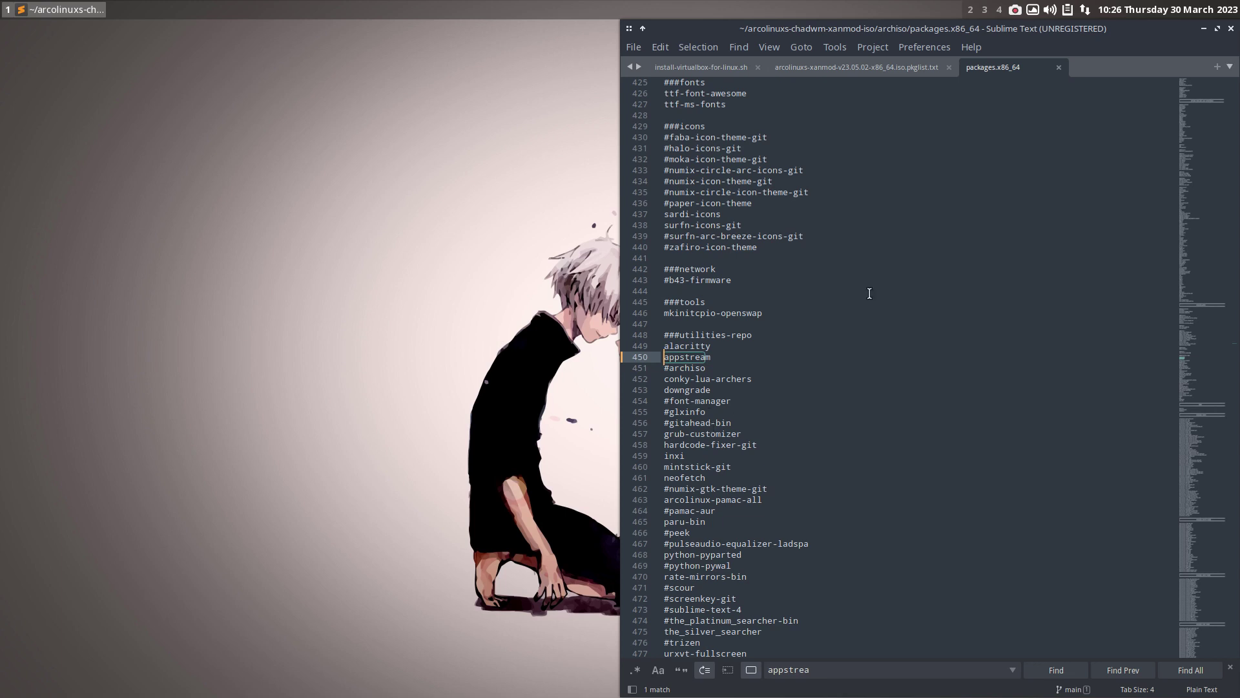
pyautogui.click(893, 71)
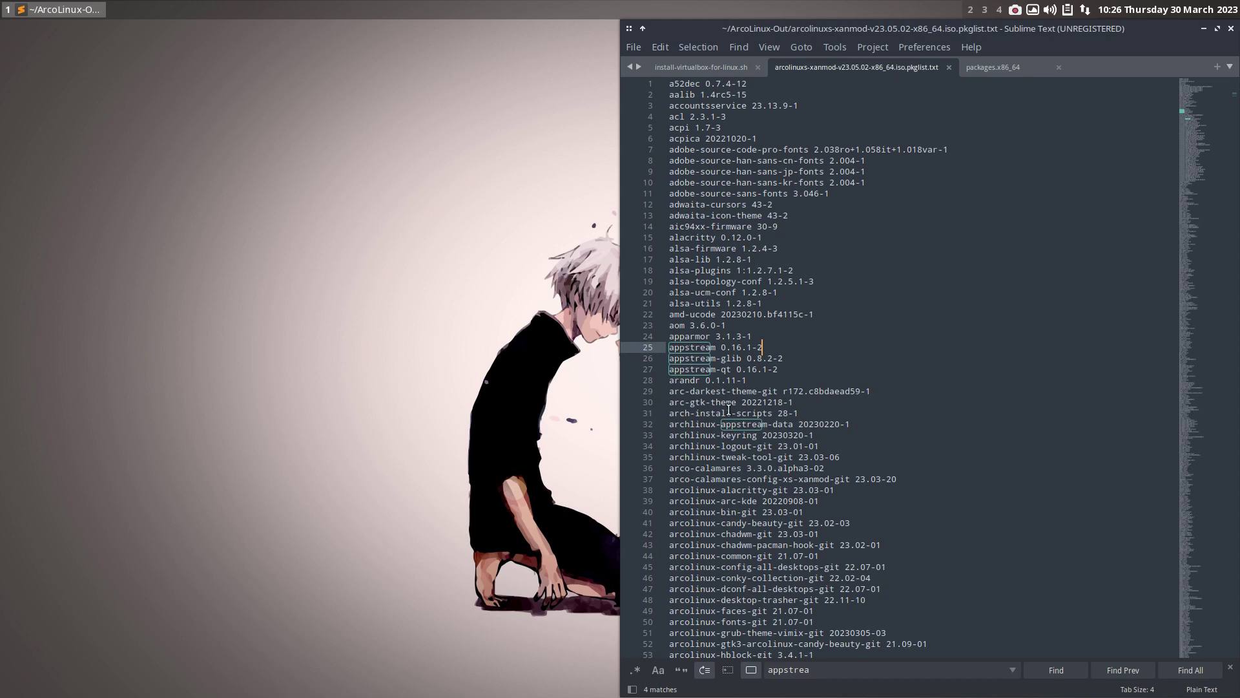
pyautogui.scroll(-10, 759, 434)
pyautogui.scroll(-20, 760, 433)
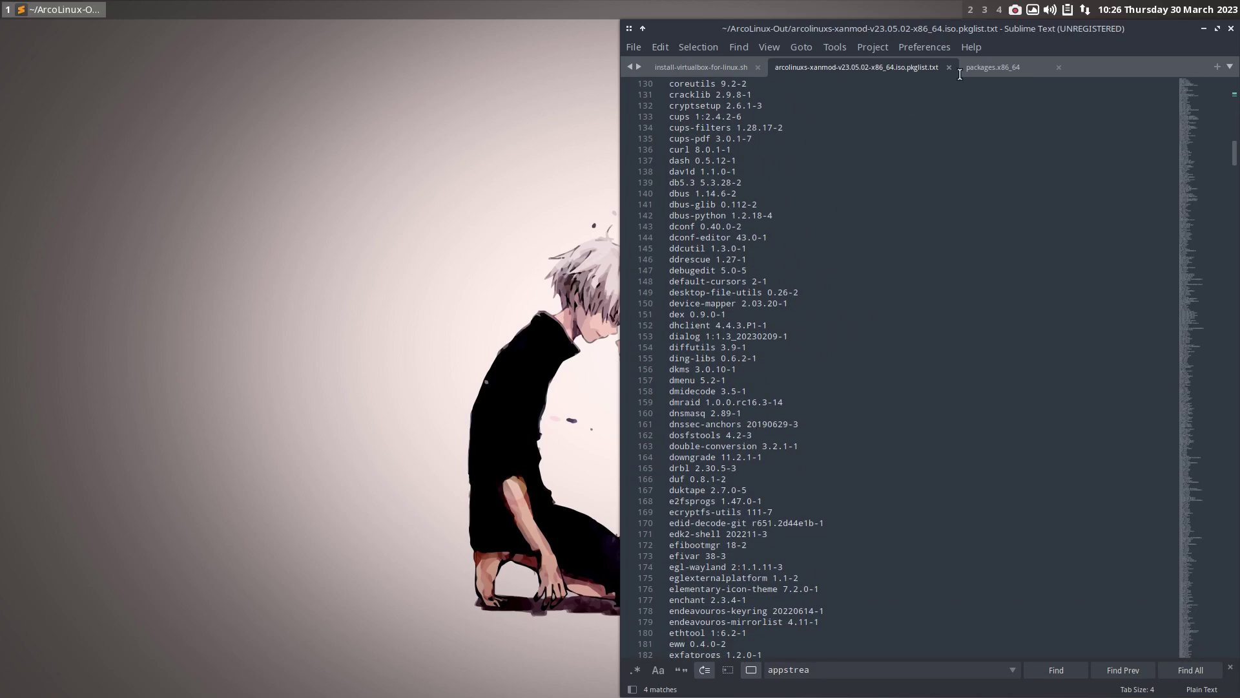
# - Return to packages.x86_64 and launch Meld with Super+F5
pyautogui.click(1009, 67)
pyautogui.click(281, 222)
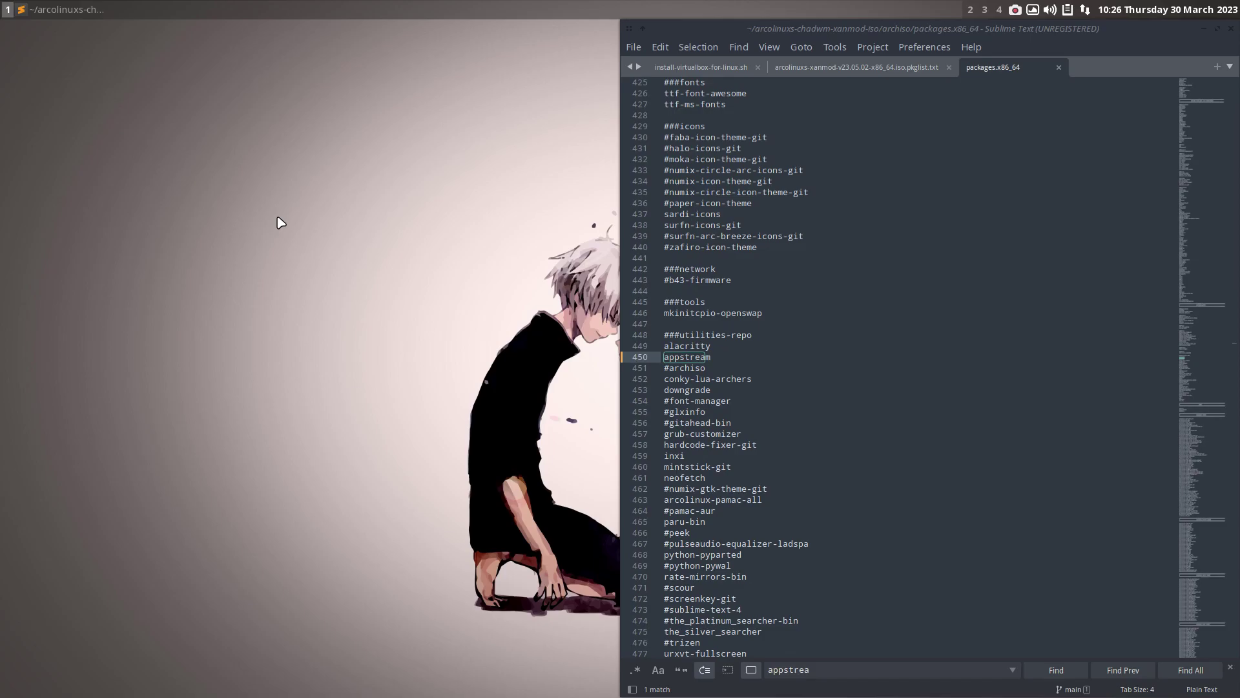
pyautogui.press('super+F5')
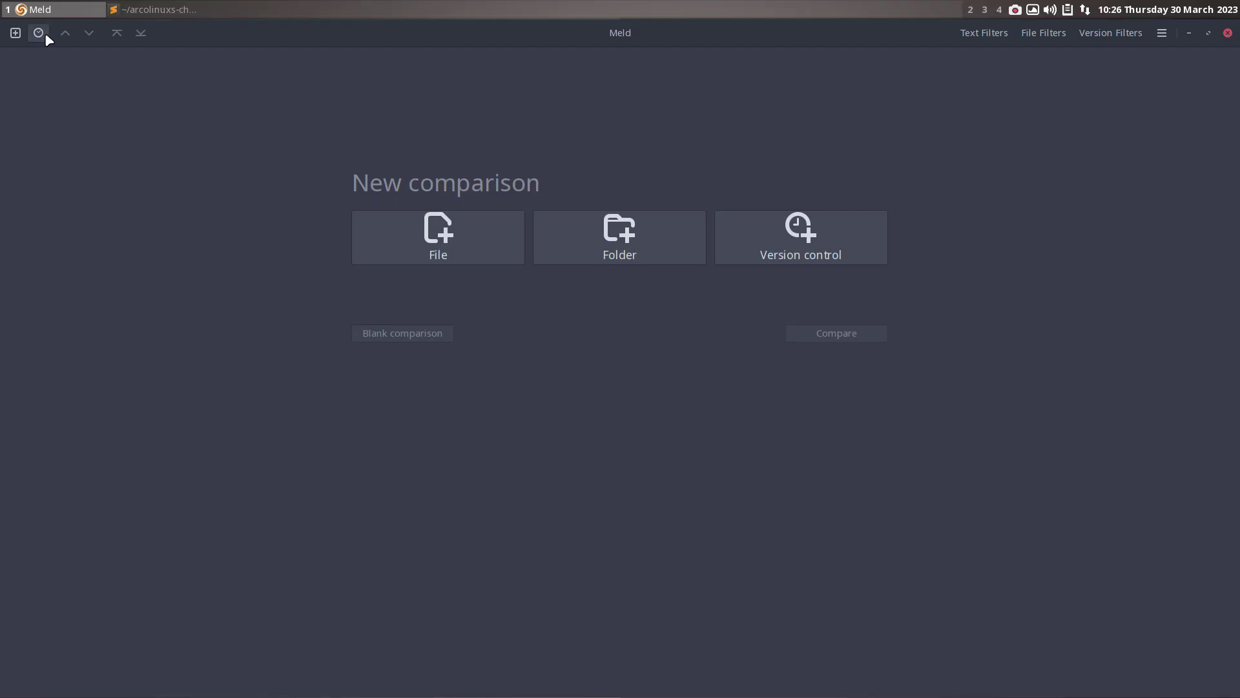
# - Reopen the recent arco-chadwm vs arcolinuxs-chadwm-xanmod-iso comparison and diff packages.x86_64, with Sublime Text alongside
pyautogui.click(39, 33)
pyautogui.click(70, 93)
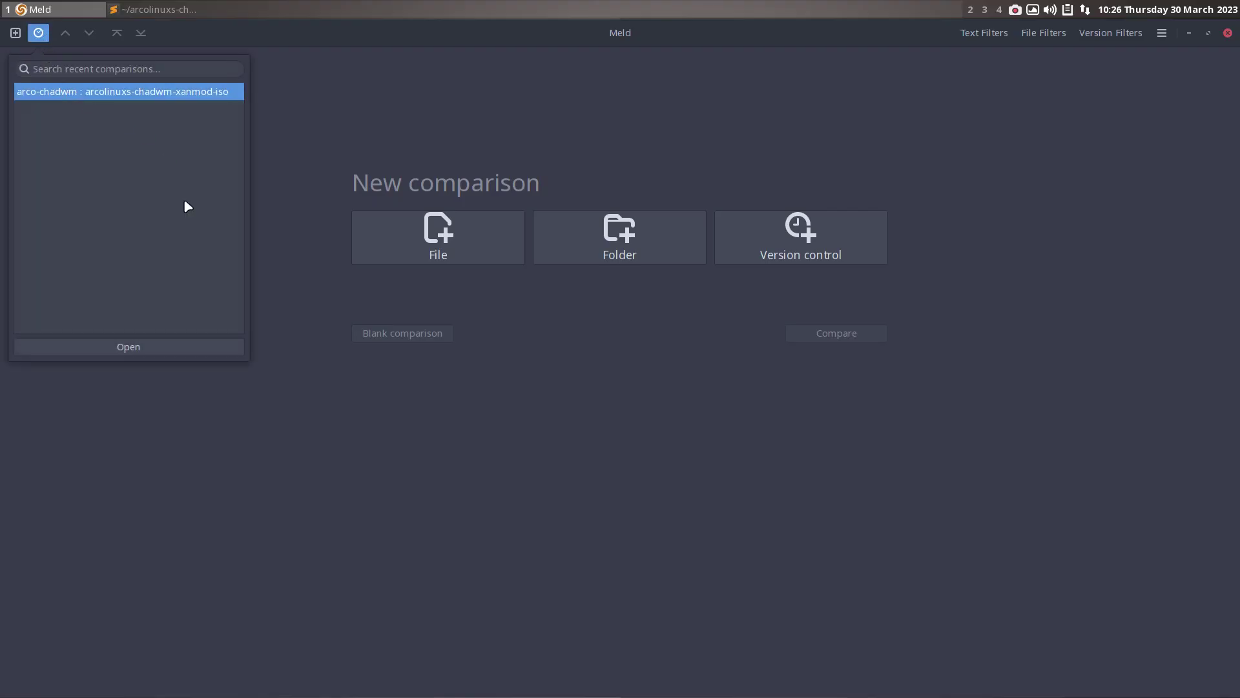
pyautogui.click(208, 342)
pyautogui.scroll(-15, 673, 501)
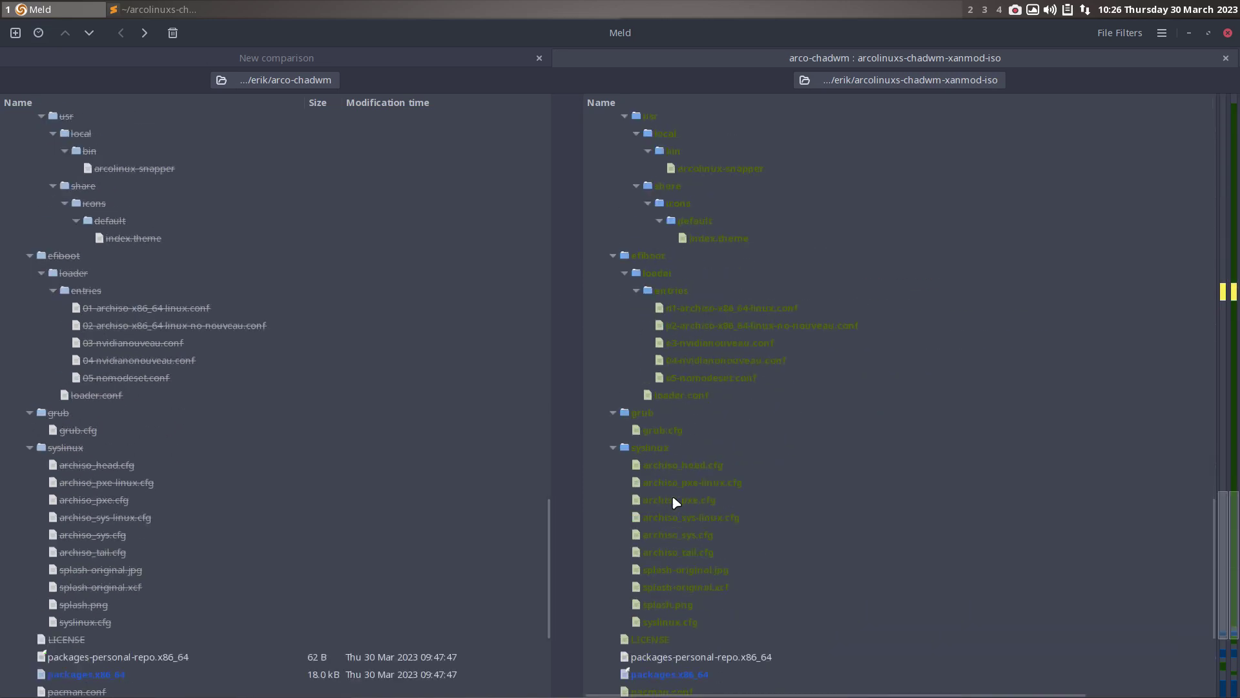
pyautogui.doubleClick(693, 452)
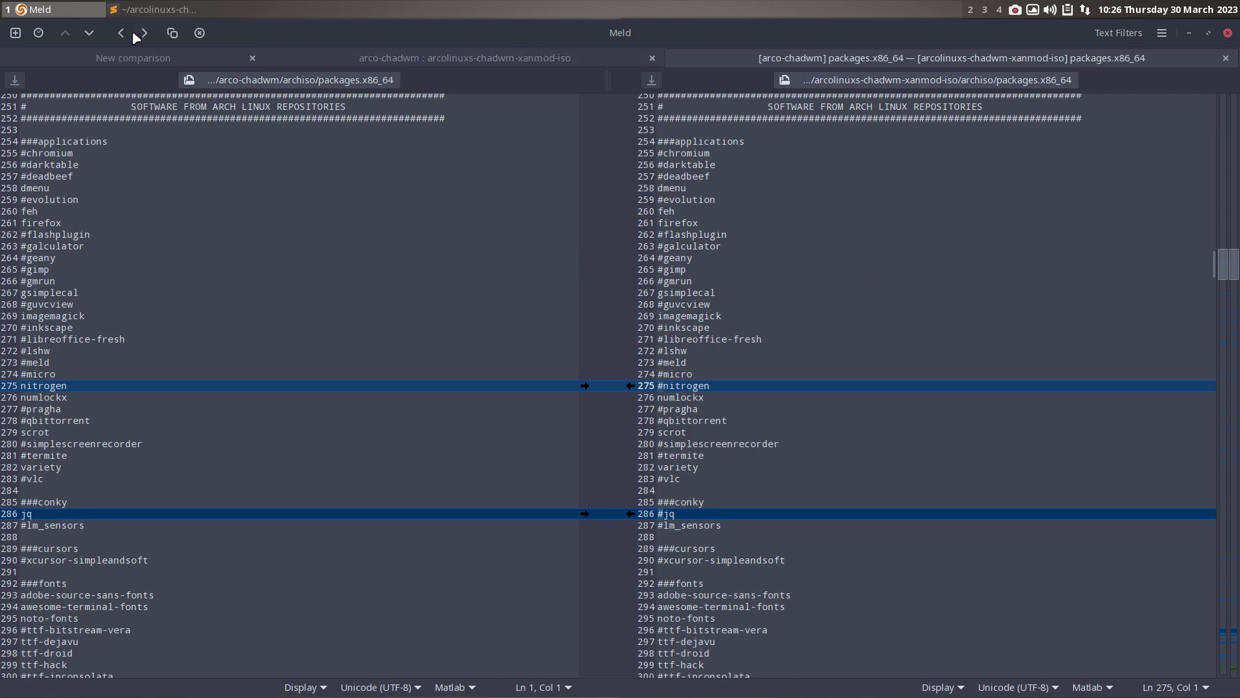
pyautogui.click(132, 9)
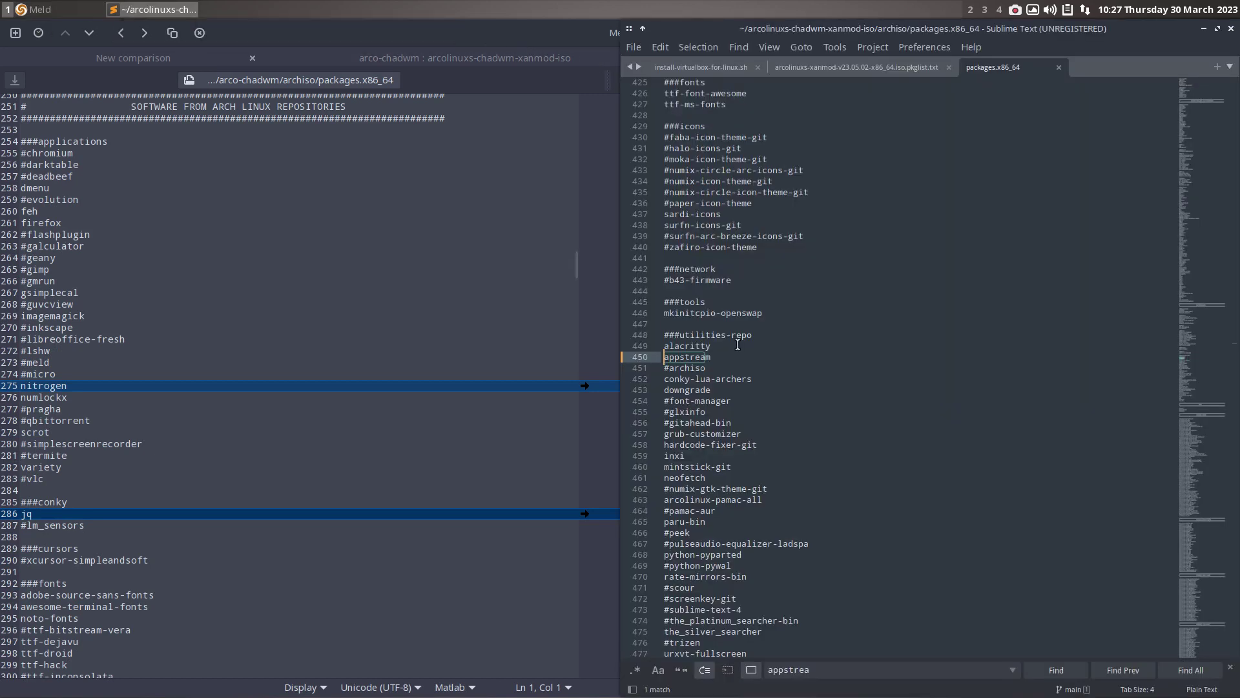
# - Search the ISO package list for 'nitrog' and then 'jq'
pyautogui.click(843, 73)
pyautogui.click(837, 241)
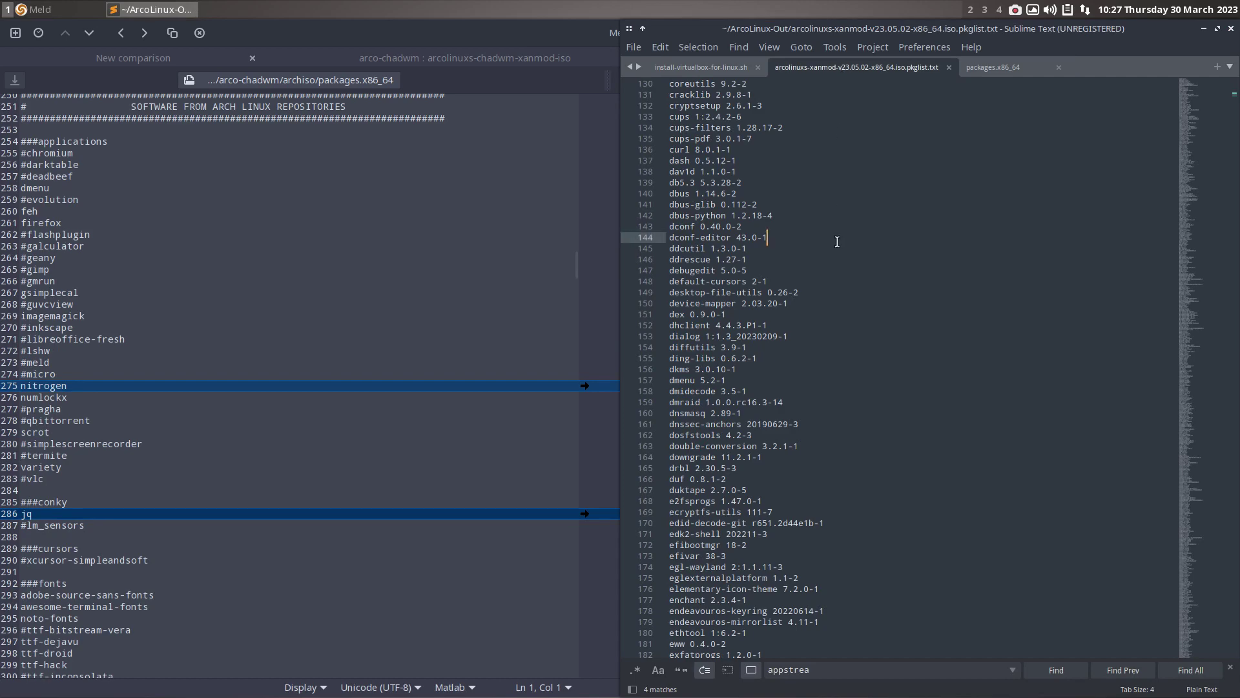
pyautogui.hotkey('ctrl', 'f')
pyautogui.write('n')
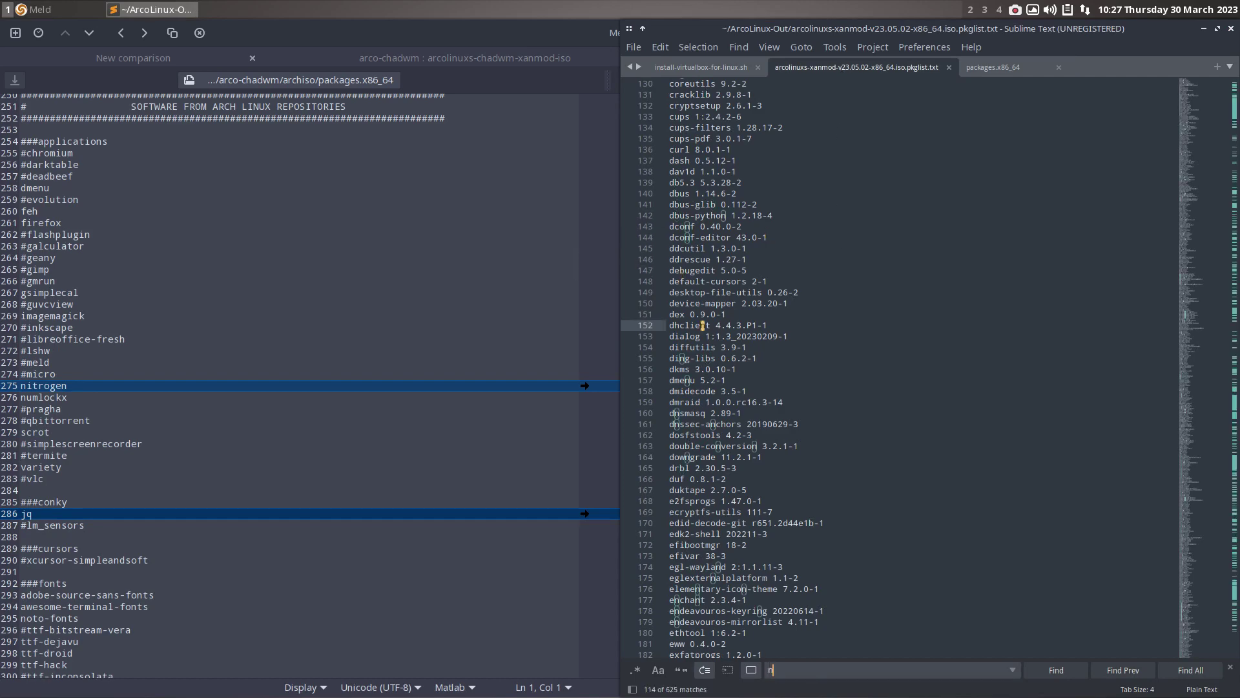
pyautogui.write('itrog')
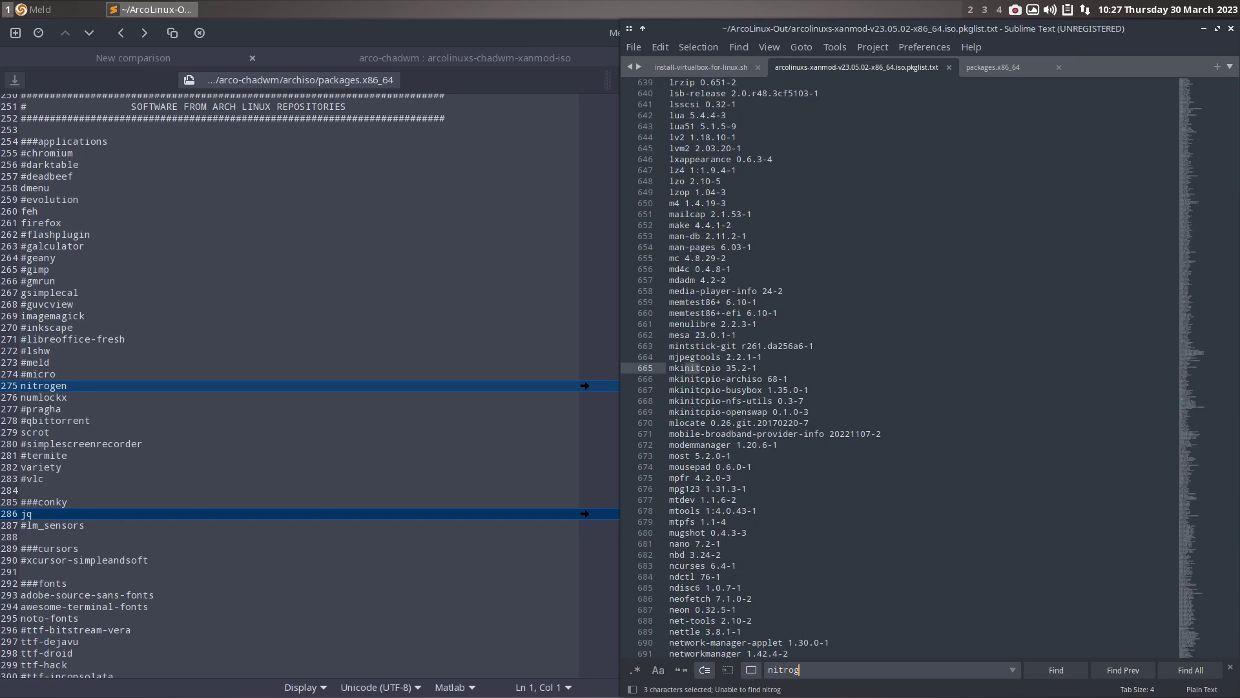
pyautogui.press('BackSpace')
pyautogui.press('BackSpace')
pyautogui.press('BackSpace')
pyautogui.press('BackSpace')
pyautogui.press('BackSpace')
pyautogui.press('BackSpace')
pyautogui.write('jq')
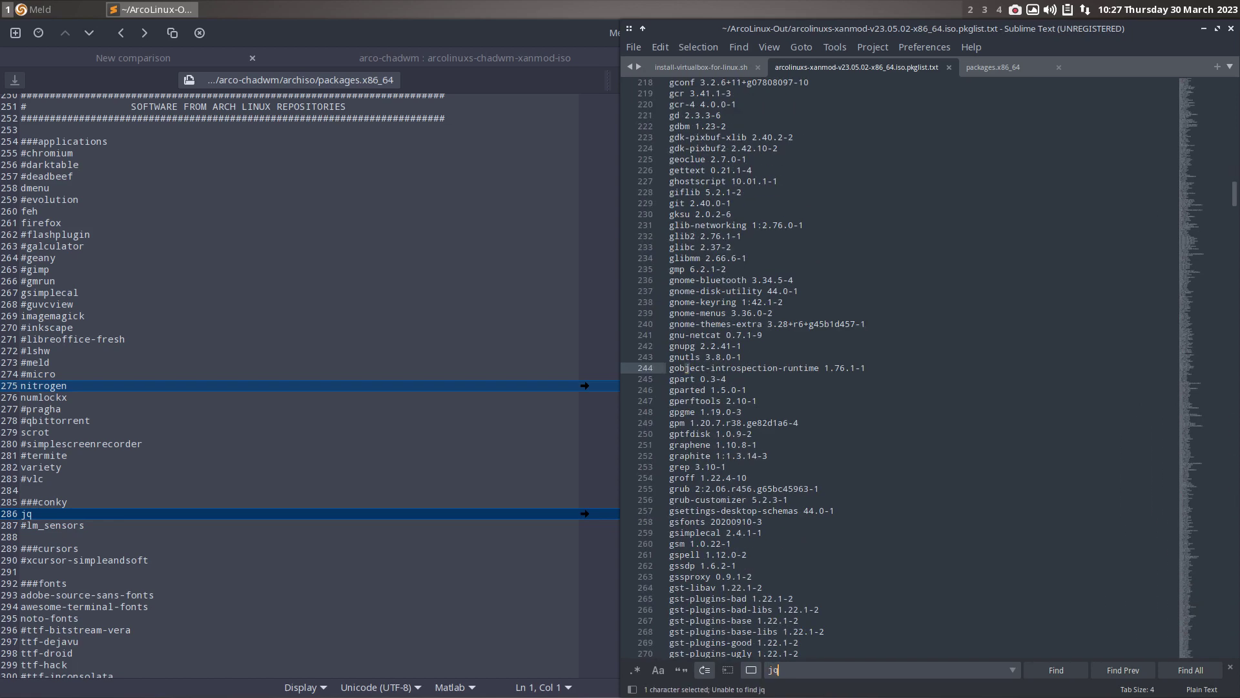
pyautogui.press('BackSpace')
pyautogui.press('BackSpace')
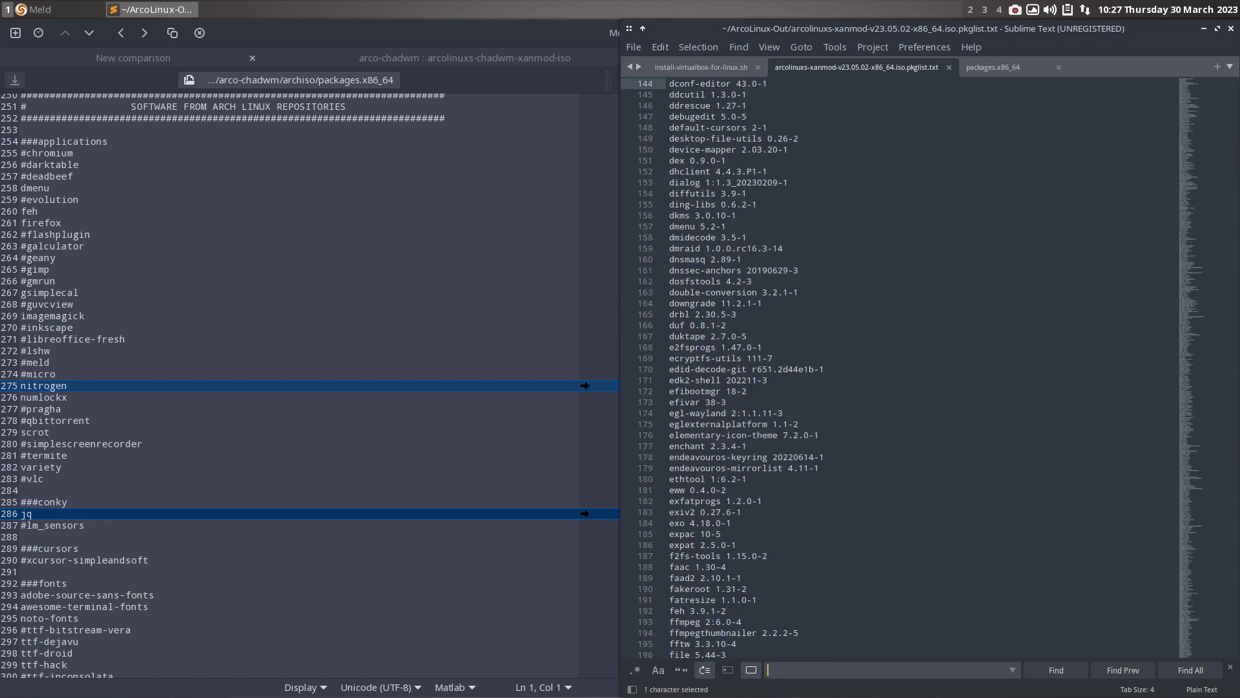
# - Scroll further through Meld's differences and search the package list for 'xdo'
pyautogui.scroll(-6, 370, 508)
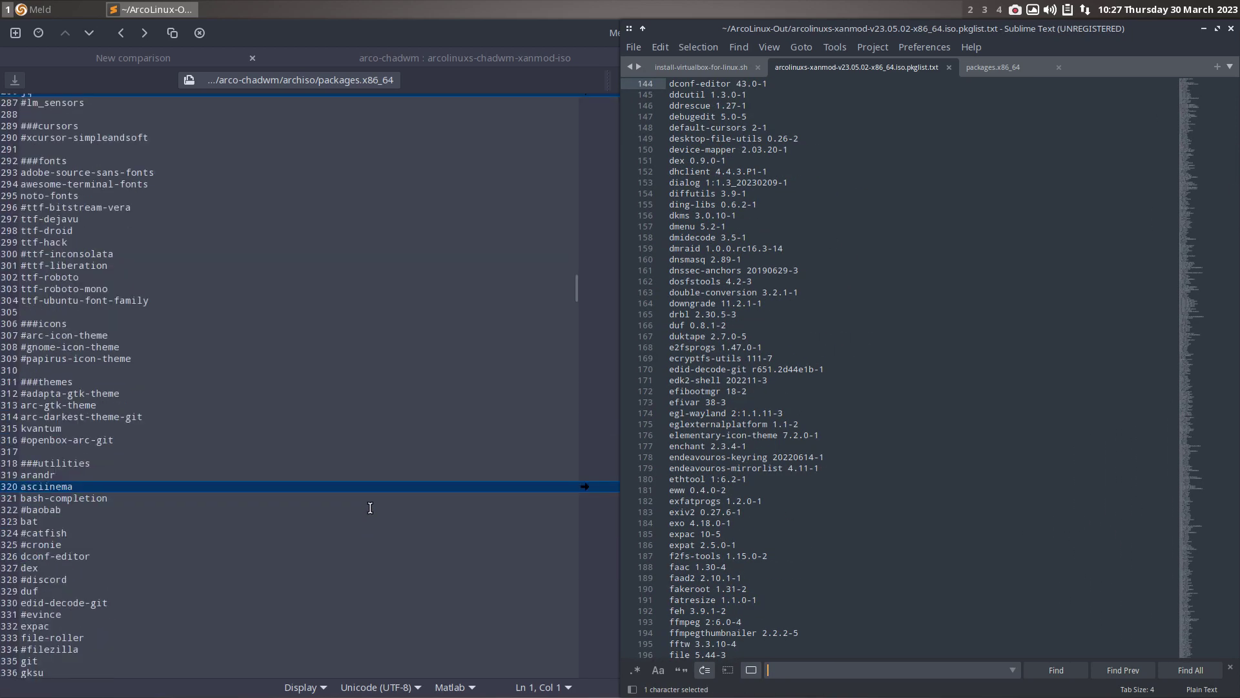
pyautogui.scroll(-2, 370, 508)
pyautogui.scroll(-6, 370, 508)
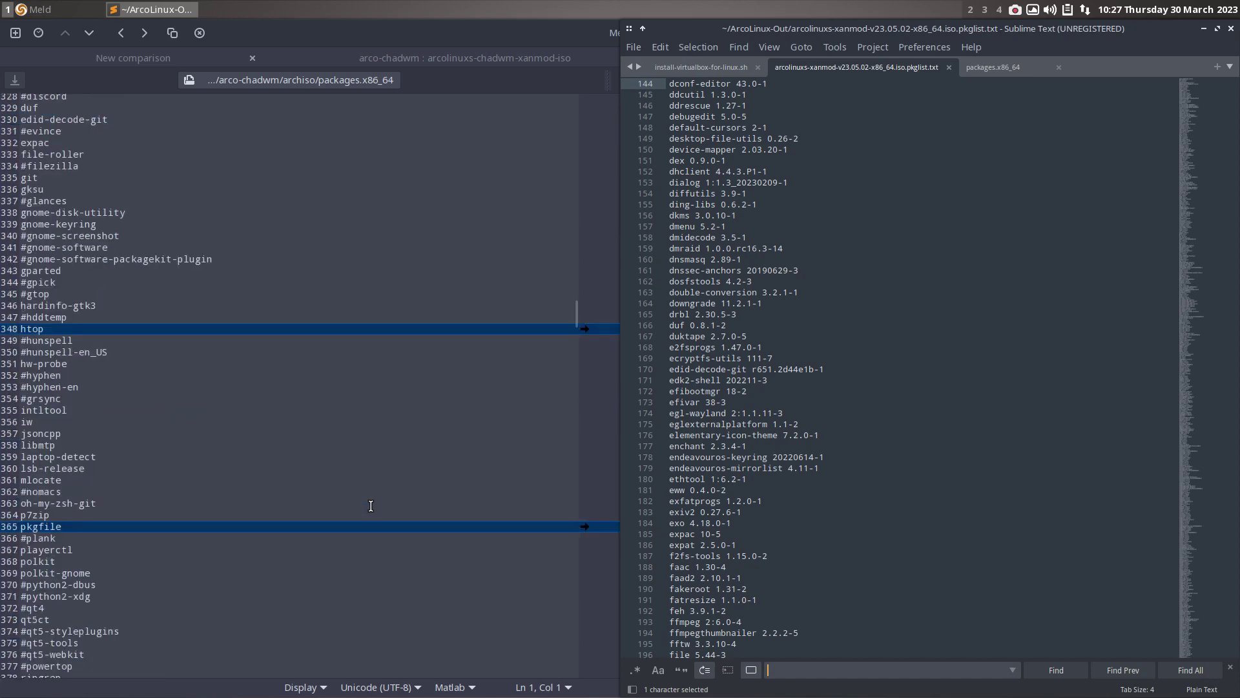
pyautogui.scroll(-8, 371, 506)
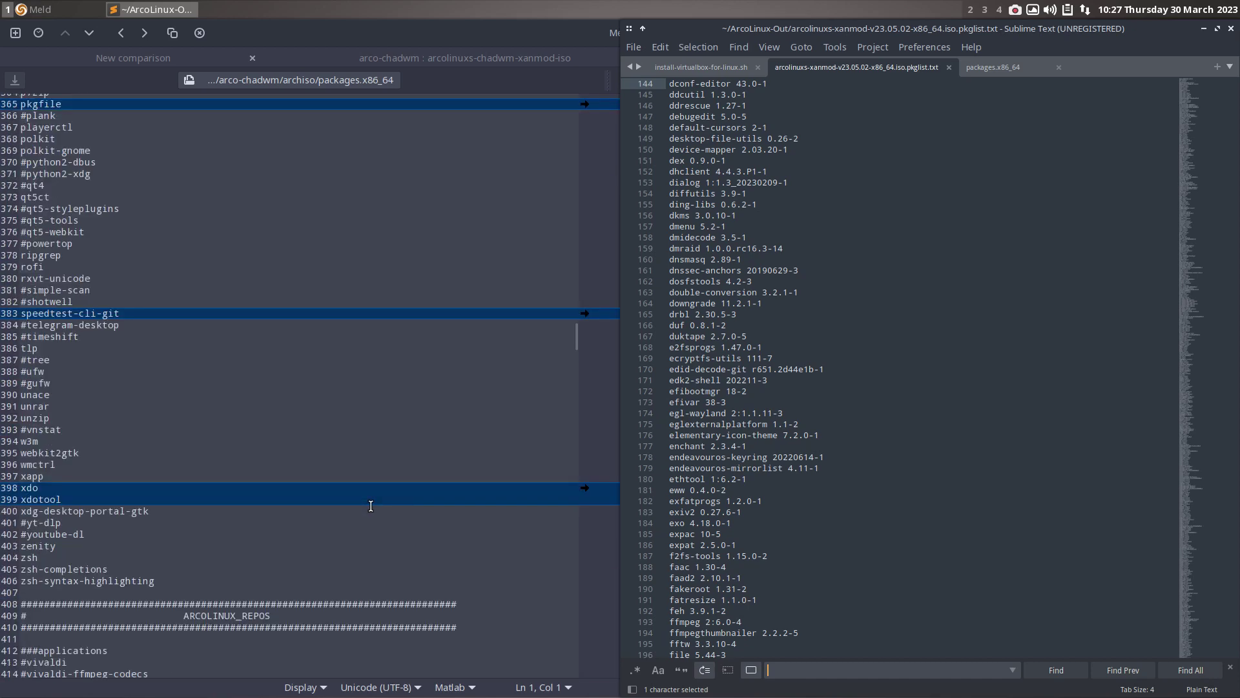
pyautogui.click(829, 503)
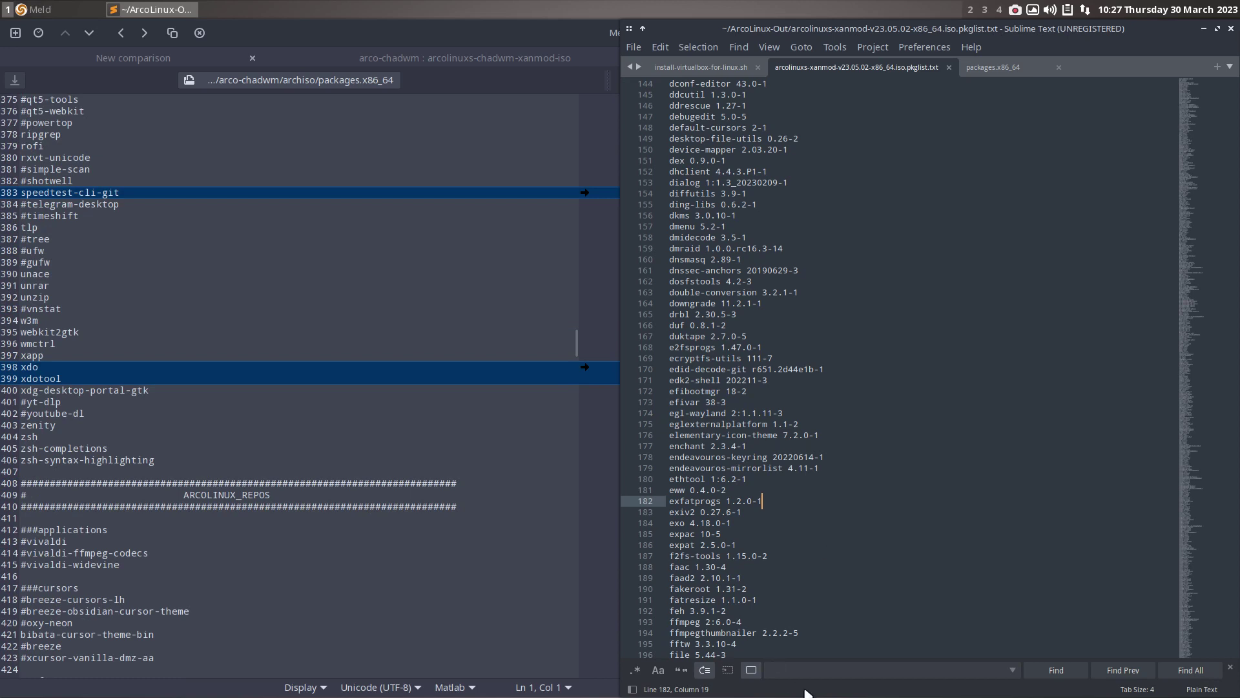
pyautogui.click(801, 675)
pyautogui.write('xdo')
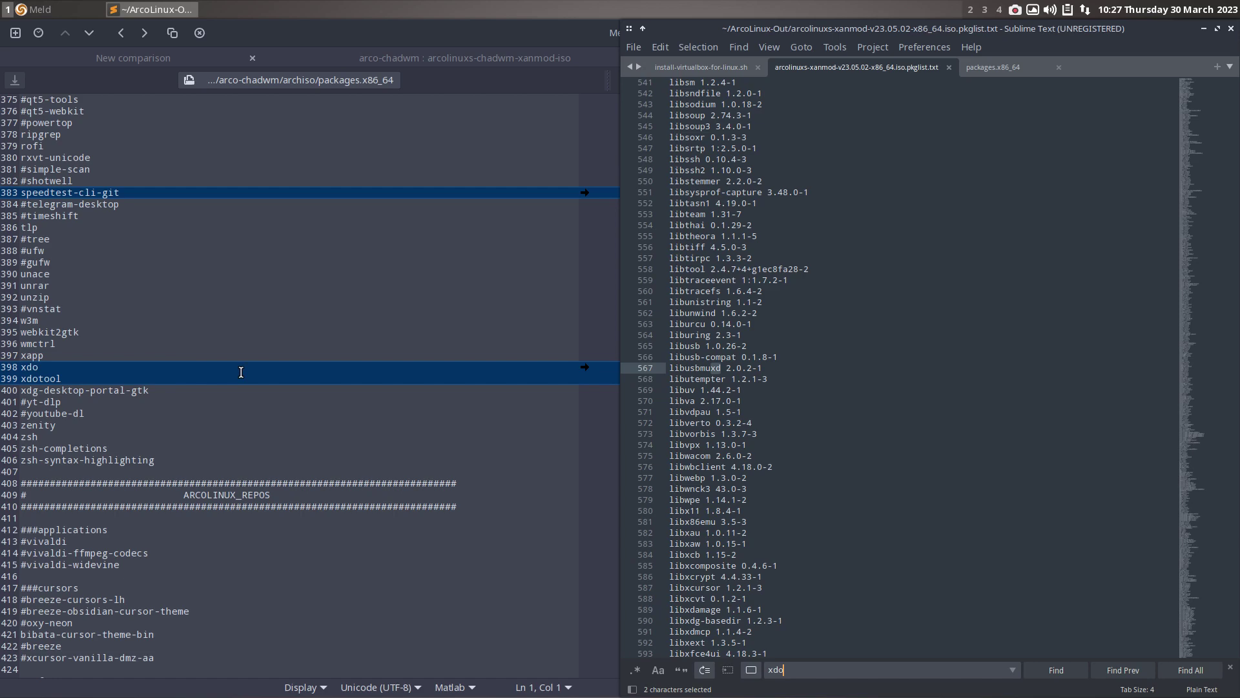
pyautogui.scroll(-10, 389, 398)
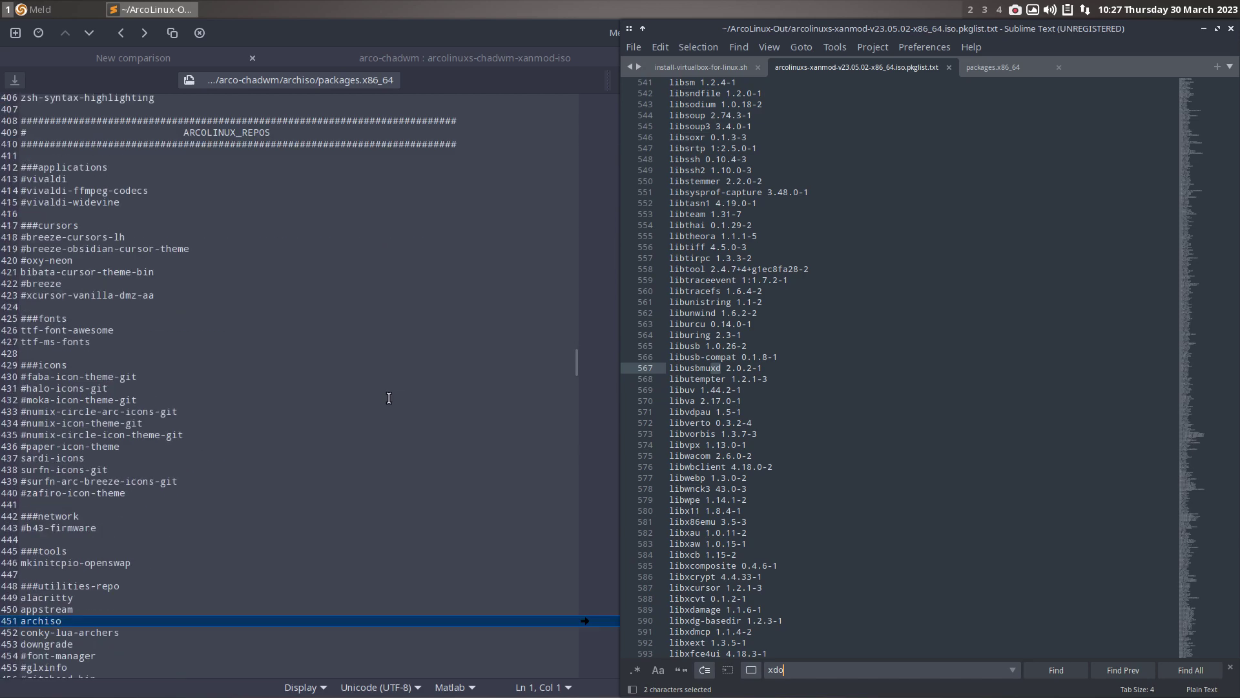
pyautogui.scroll(-12, 388, 398)
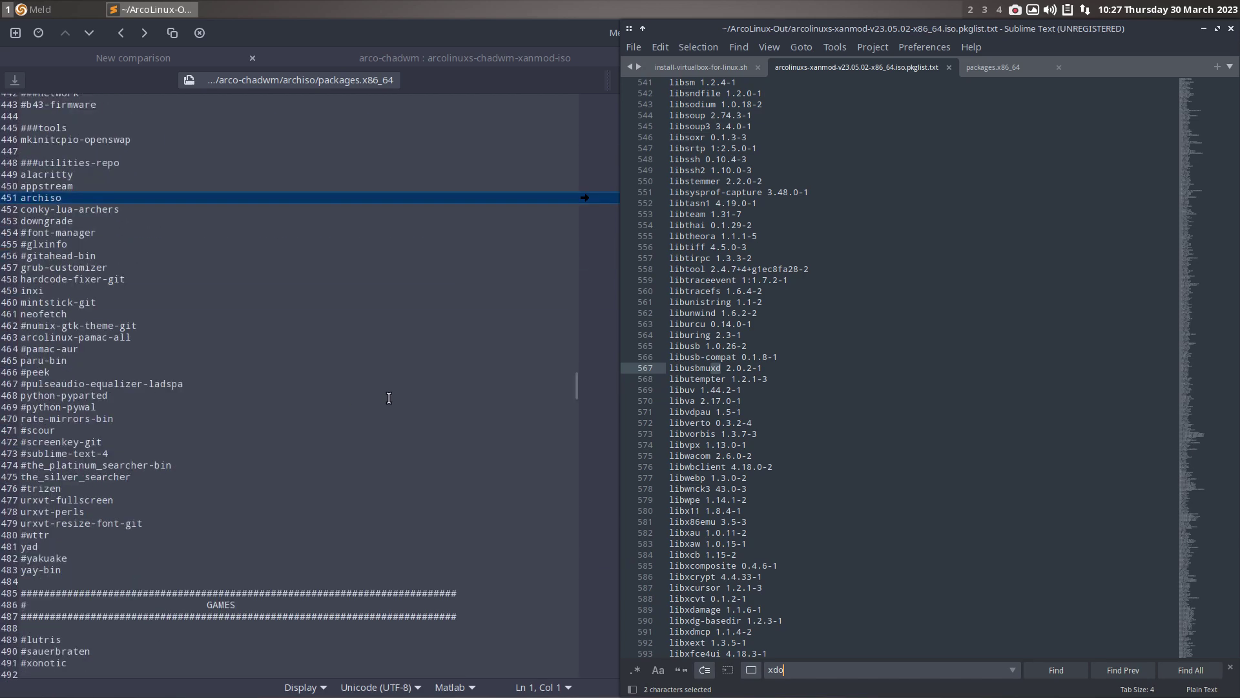
# - Search the package list for 'archiso' while scrolling down to later Meld differences
pyautogui.moveTo(808, 673); pyautogui.dragTo(759, 670)
pyautogui.write('ar')
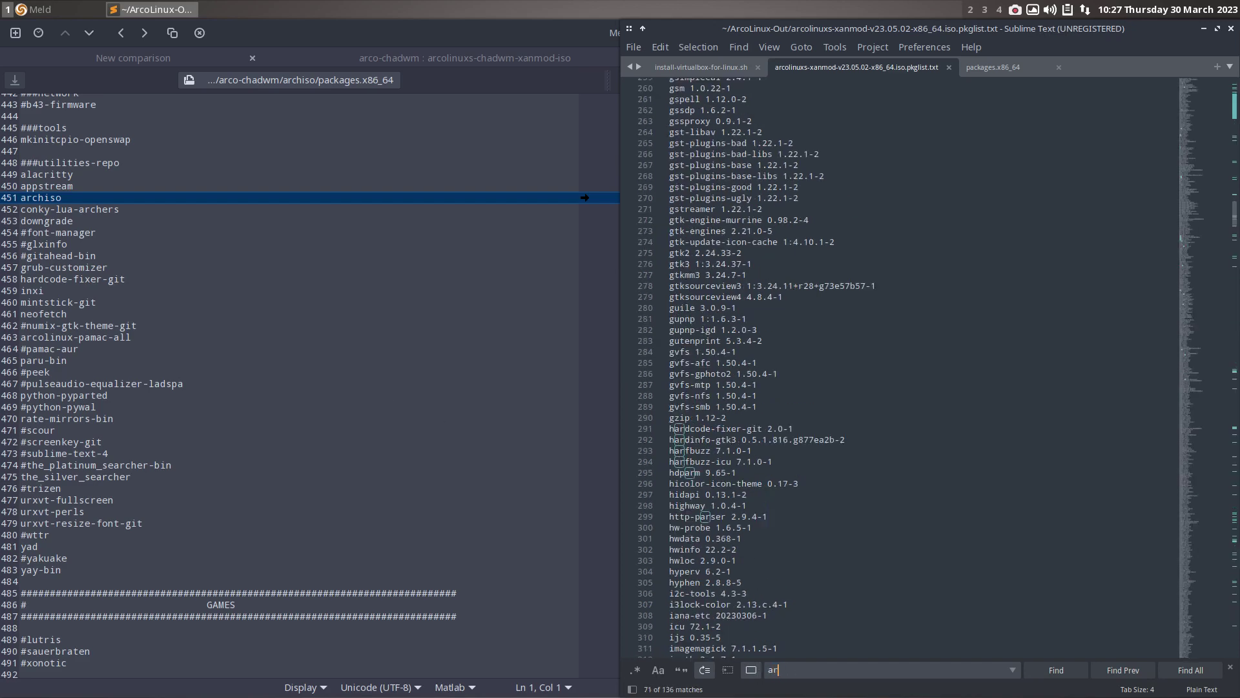
pyautogui.write('chiso')
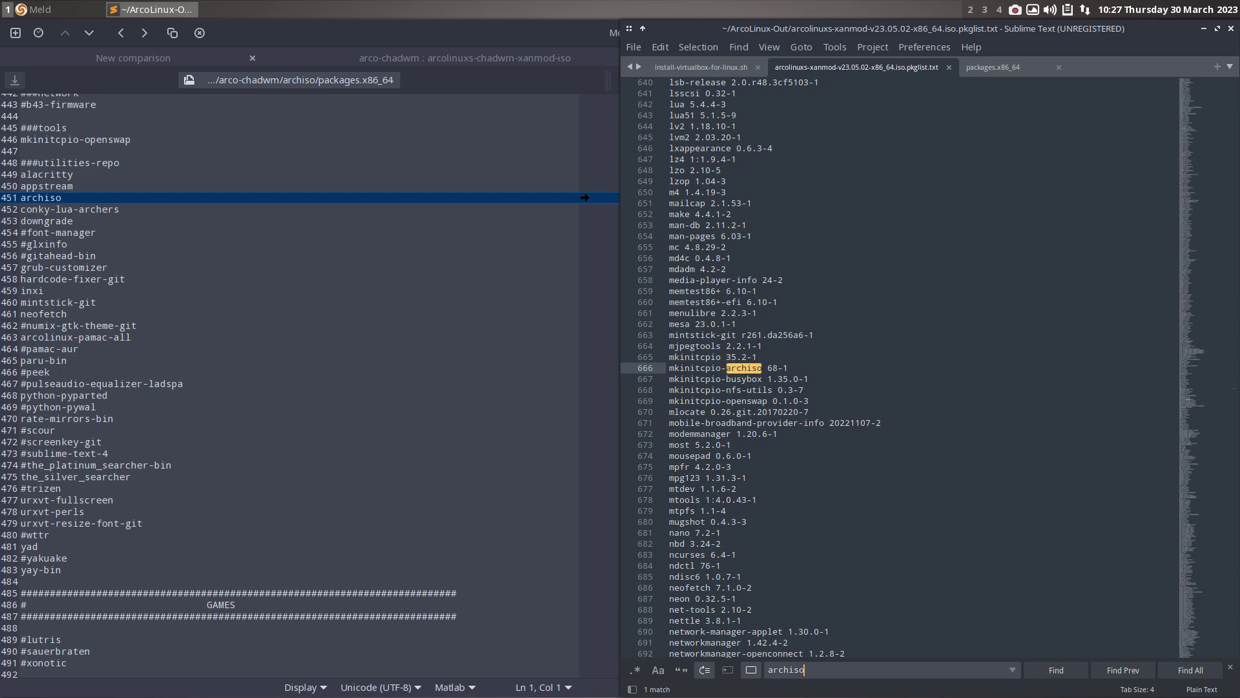
pyautogui.scroll(-10, 314, 518)
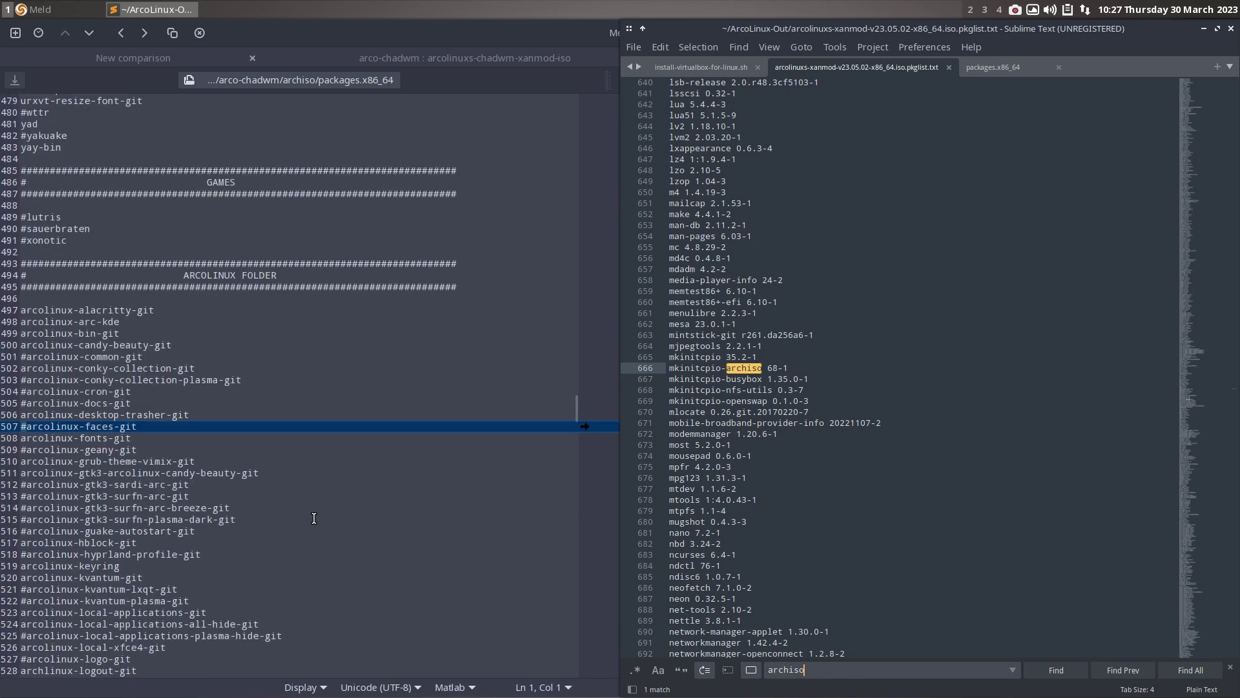
pyautogui.scroll(-7, 314, 518)
pyautogui.scroll(-5, 314, 518)
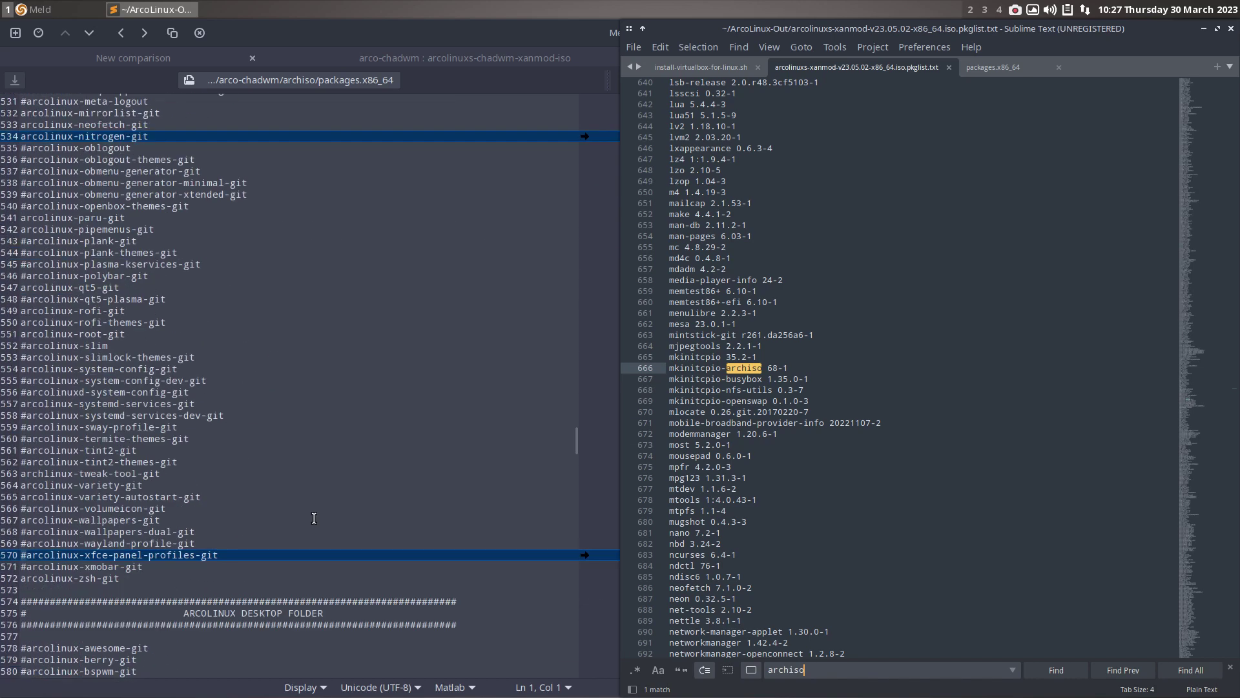
pyautogui.scroll(-2, 314, 518)
pyautogui.scroll(-5, 314, 518)
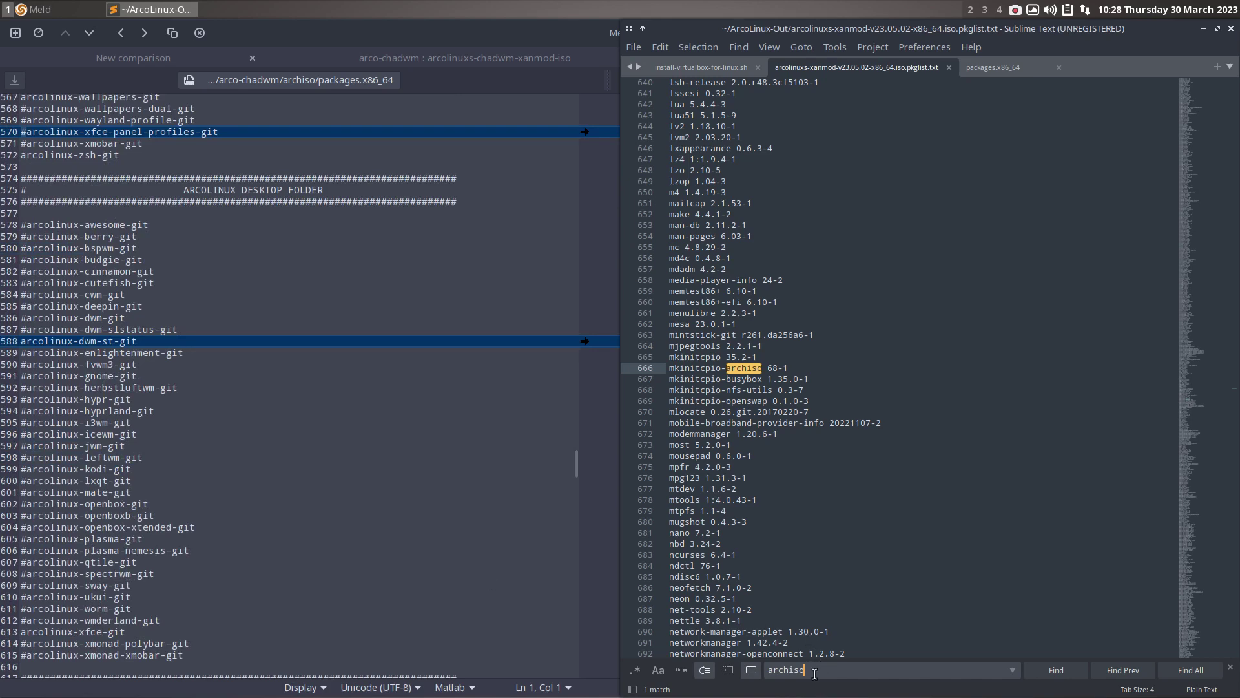
# - Search for 'st' and step through its 64 matches as Meld reaches #mugshot and #menulibre
pyautogui.doubleClick(811, 670)
pyautogui.write('st')
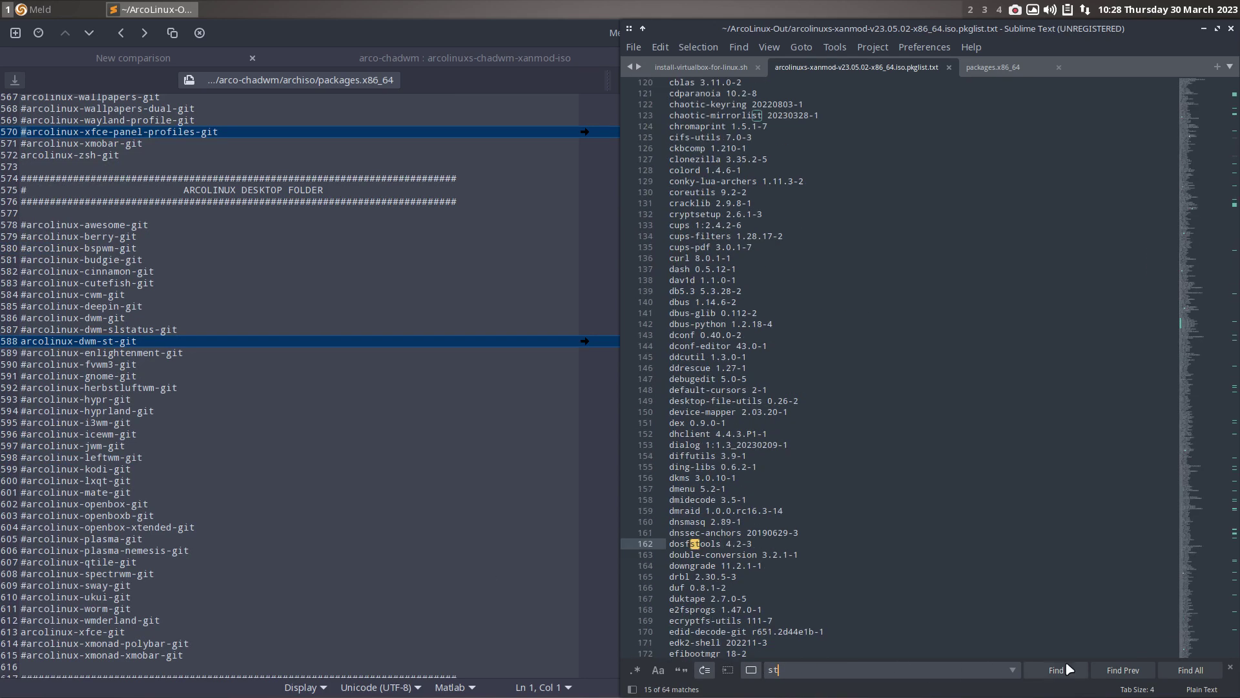
pyautogui.click(1066, 672)
pyautogui.click(1066, 672)
pyautogui.click(1066, 672)
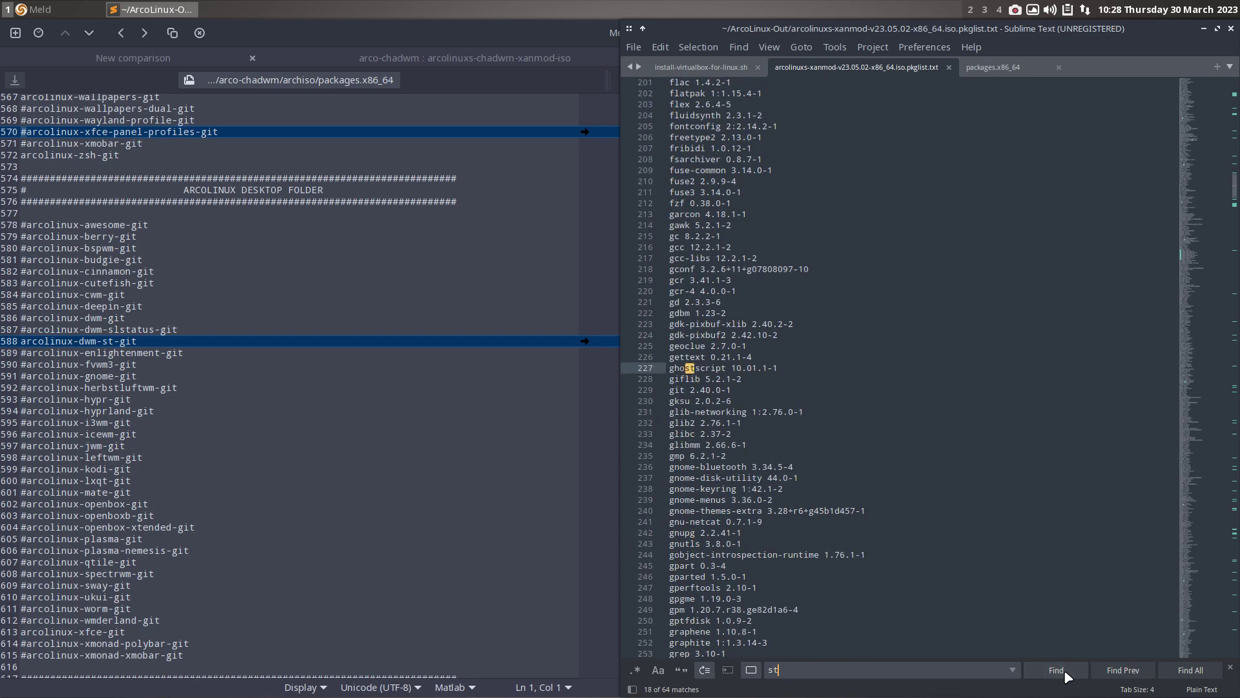
pyautogui.click(1066, 672)
pyautogui.click(1066, 672)
pyautogui.click(1066, 672)
pyautogui.click(1066, 672)
pyautogui.click(1066, 672)
pyautogui.click(1066, 671)
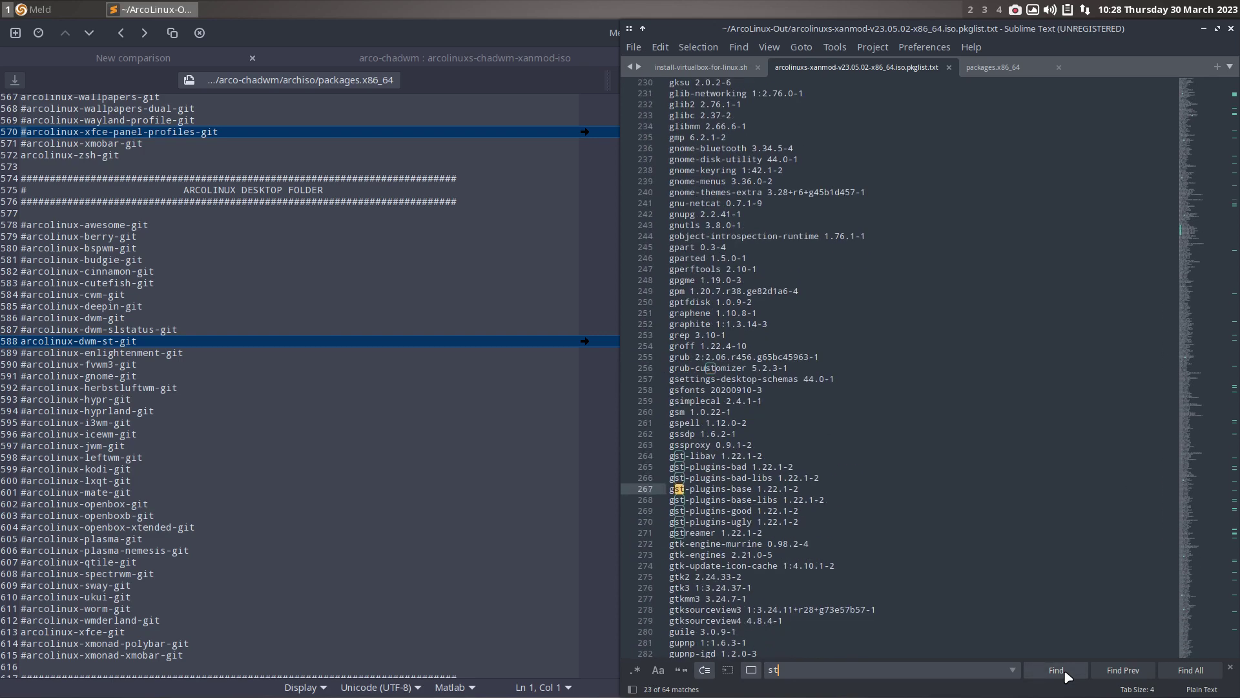
pyautogui.click(1066, 672)
pyautogui.click(1066, 672)
pyautogui.click(1066, 672)
pyautogui.click(1066, 672)
pyautogui.scroll(-15, 535, 601)
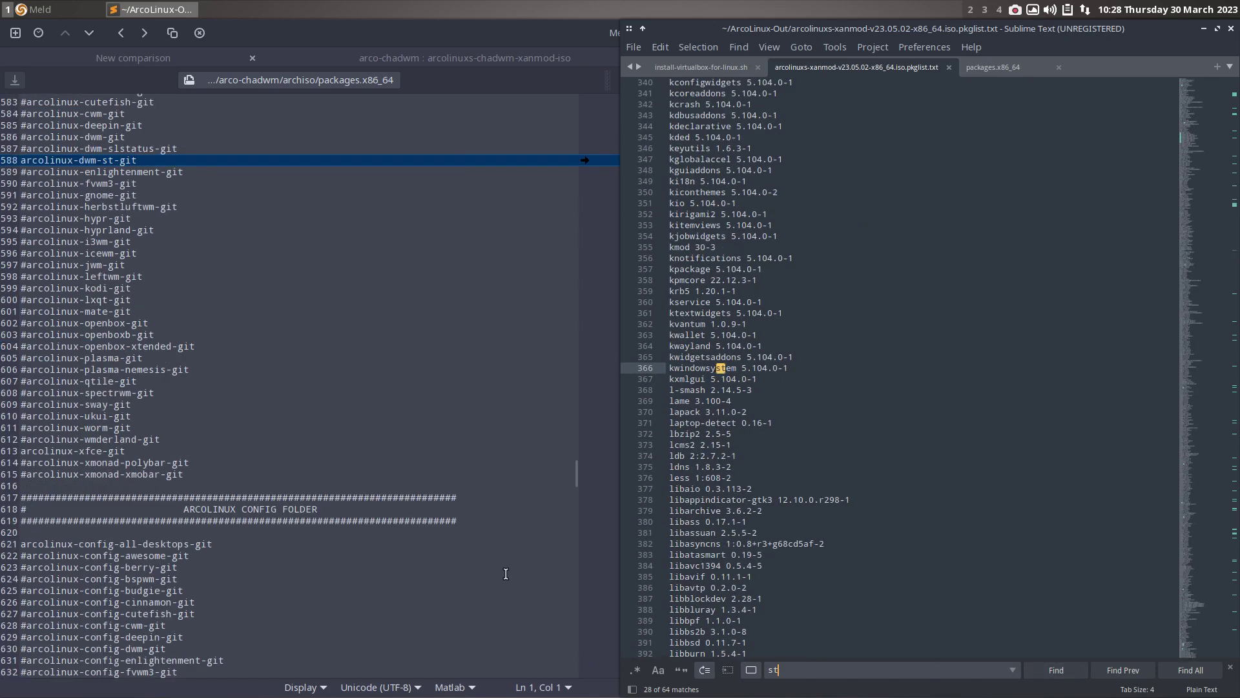
pyautogui.scroll(-7, 506, 574)
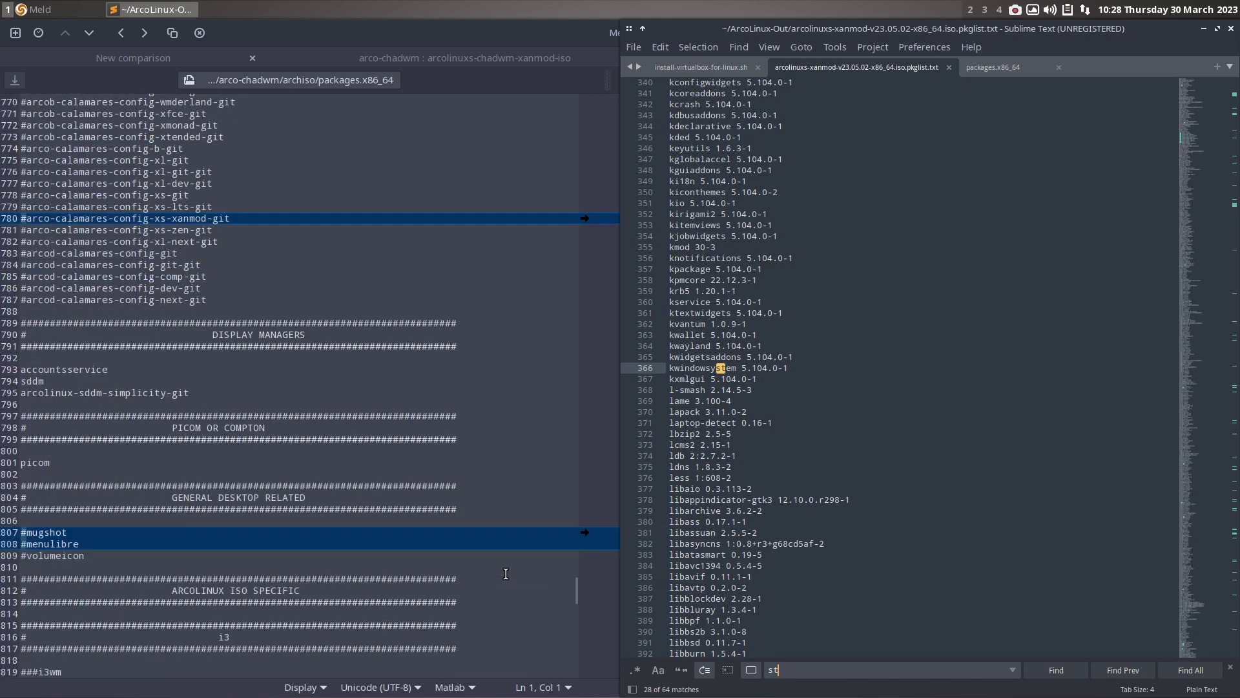
pyautogui.scroll(-6, 506, 574)
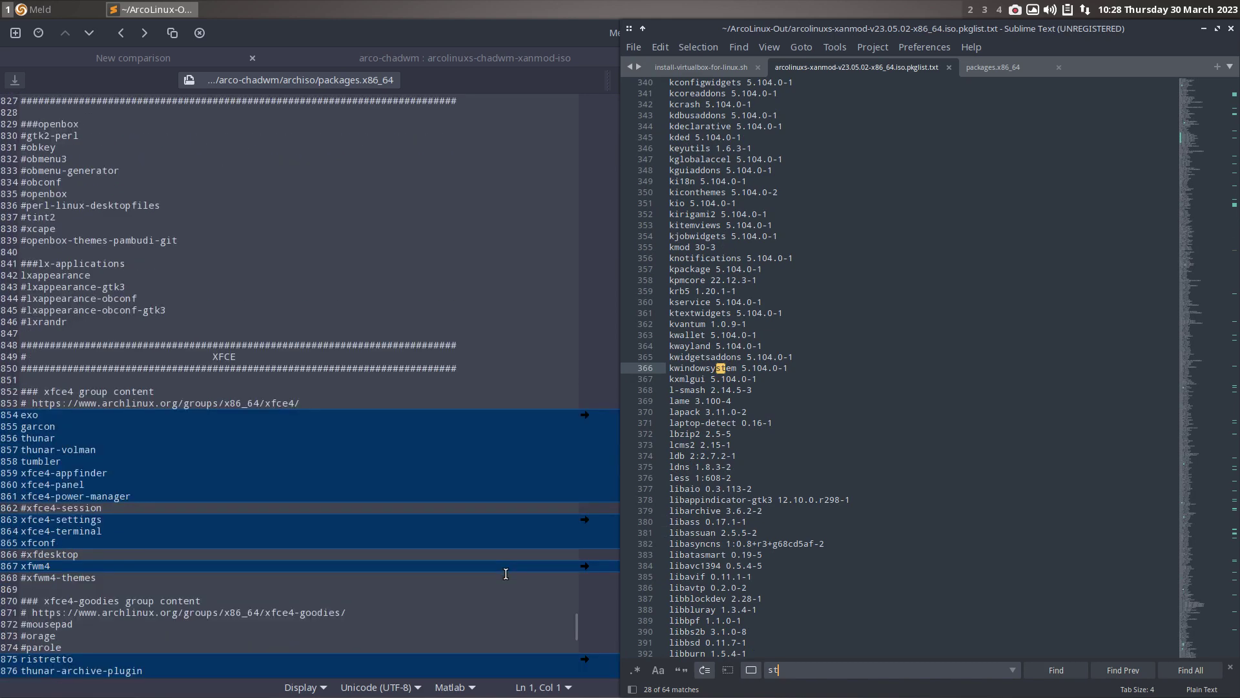
# - Search the package list for 'xfce4' and step through its 40 matches
pyautogui.moveTo(789, 670); pyautogui.dragTo(760, 666)
pyautogui.write('xf')
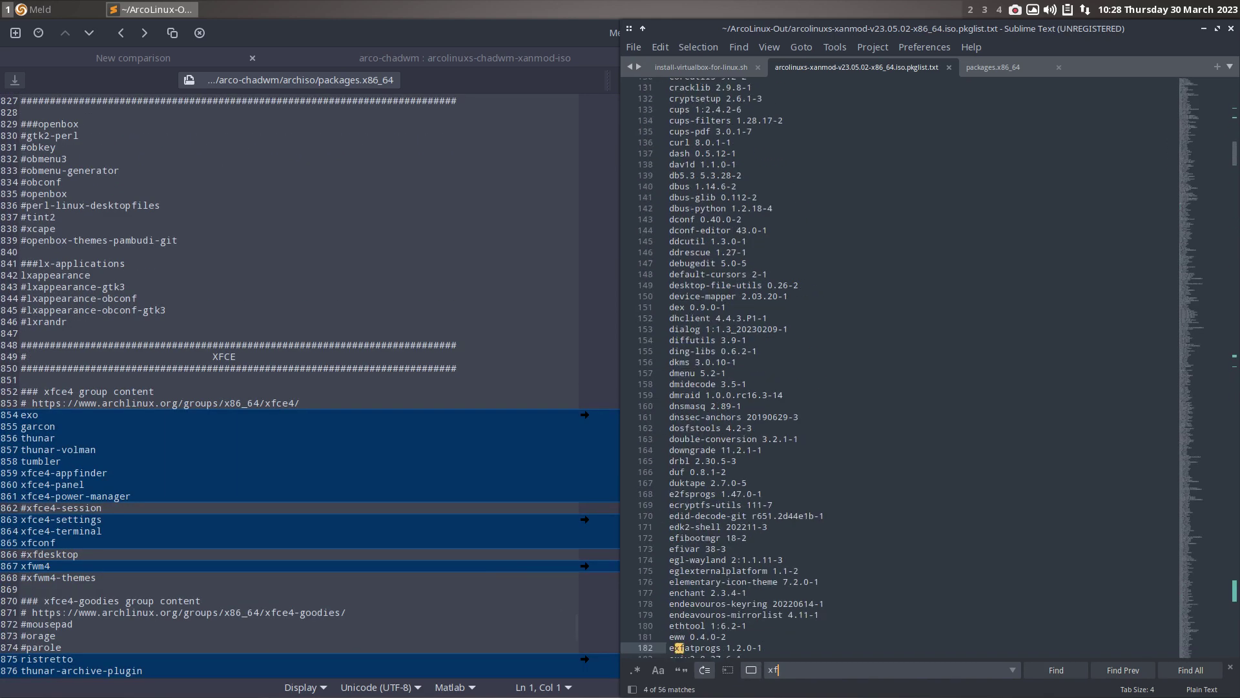
pyautogui.write('ce')
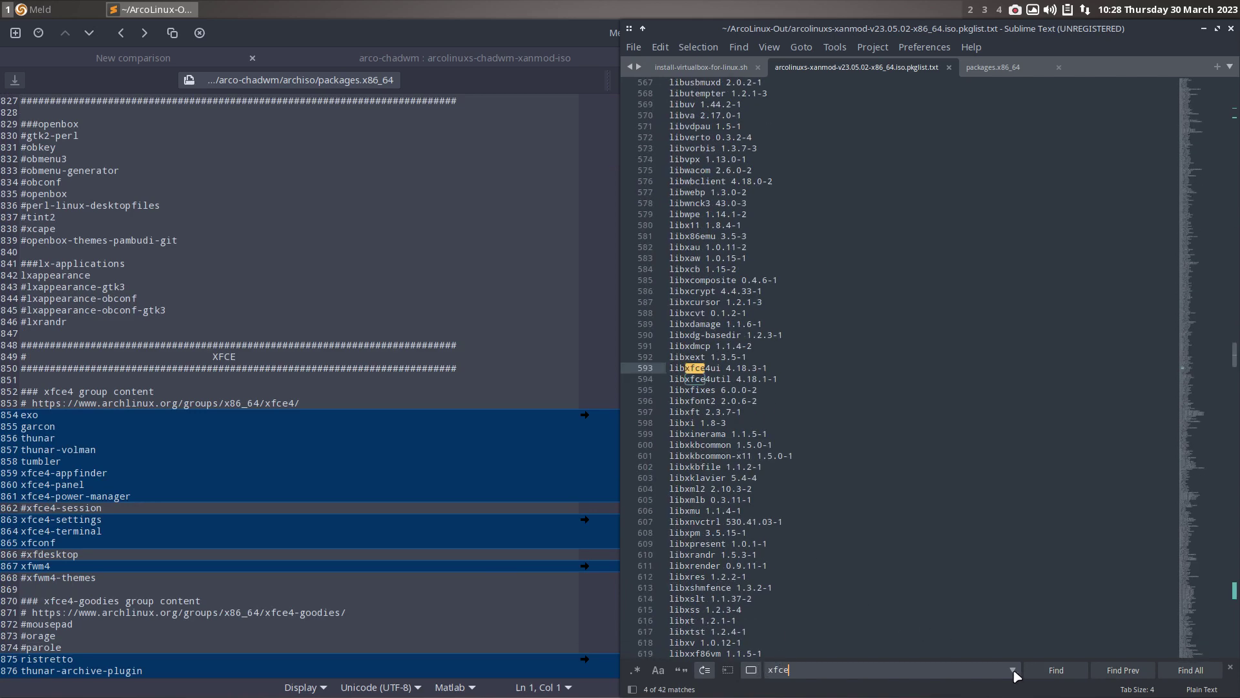
pyautogui.write('4')
pyautogui.click(1056, 672)
pyautogui.press('Return')
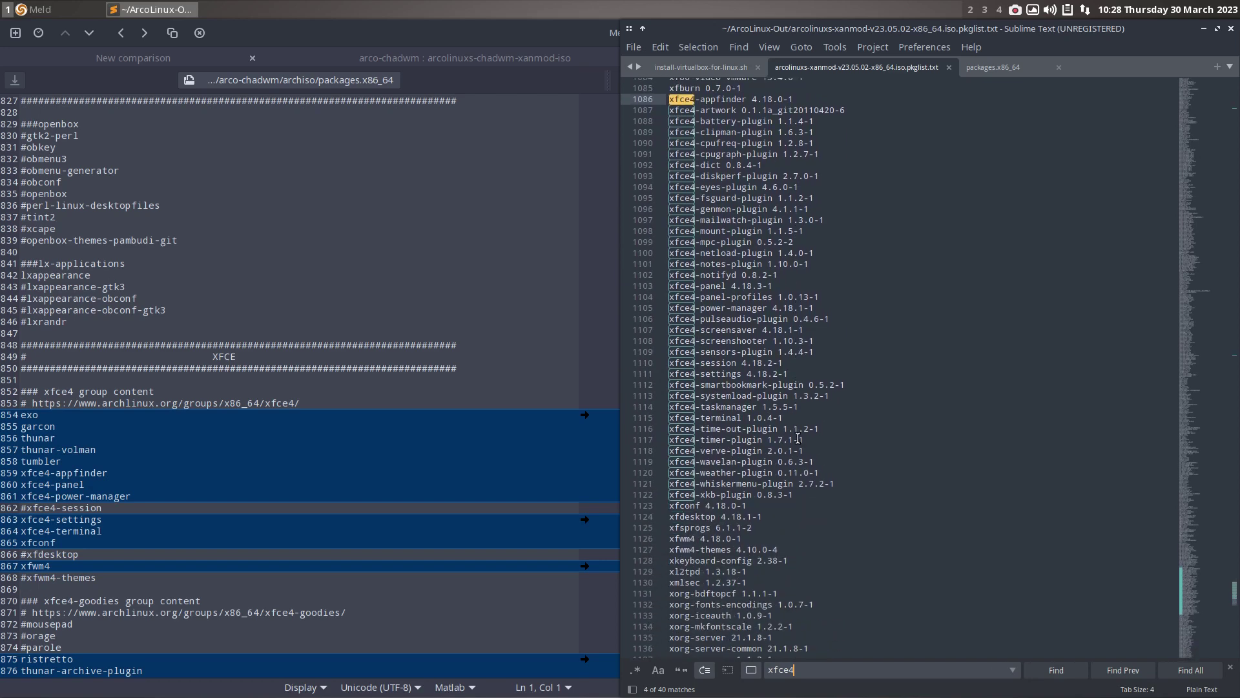
pyautogui.scroll(-4, 798, 439)
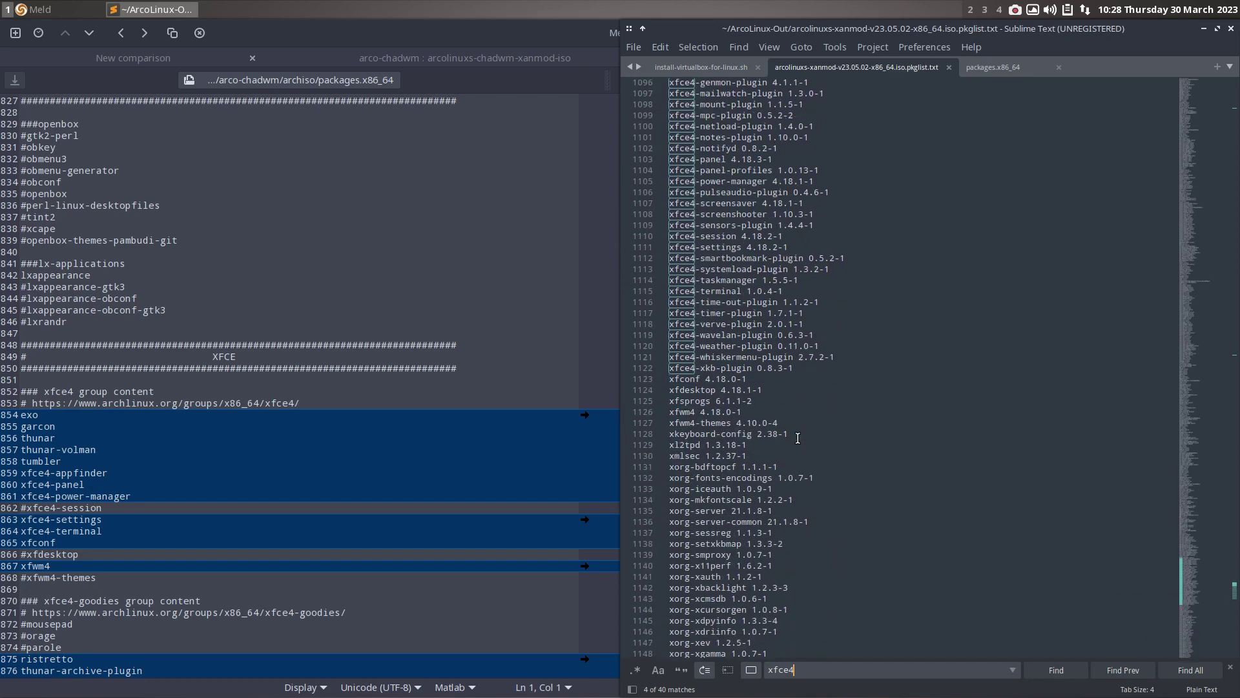
pyautogui.scroll(-18, 798, 439)
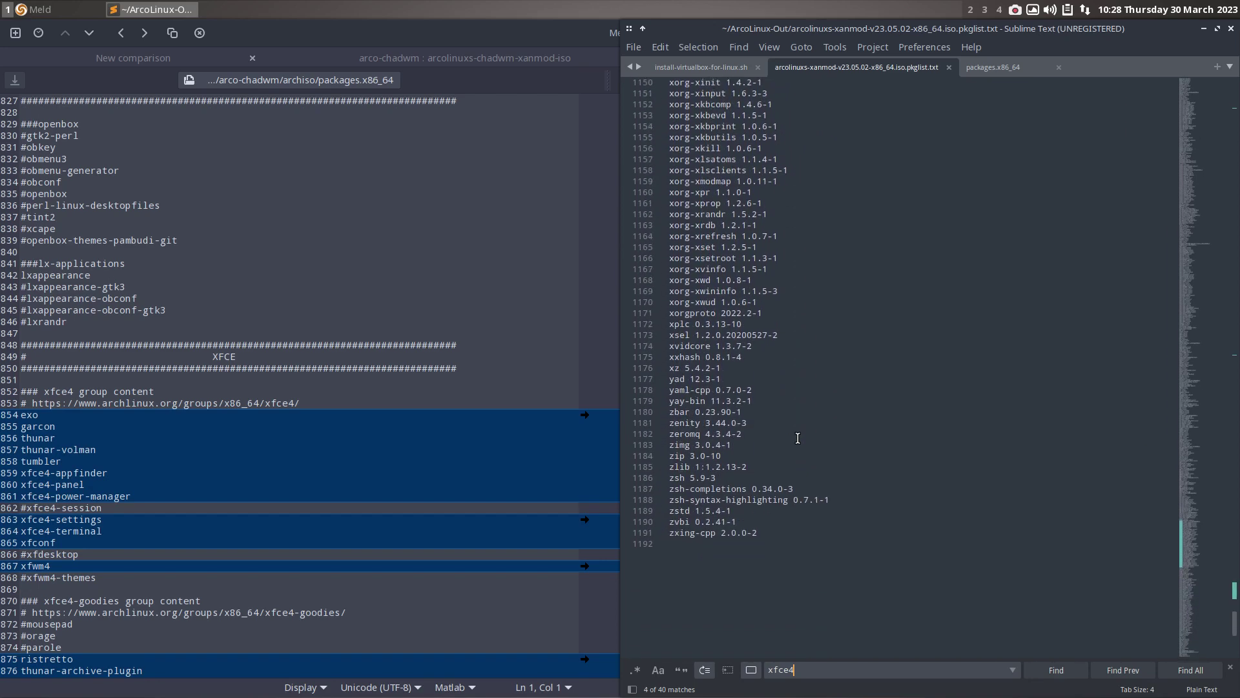
pyautogui.scroll(20, 798, 439)
pyautogui.scroll(-9, 355, 613)
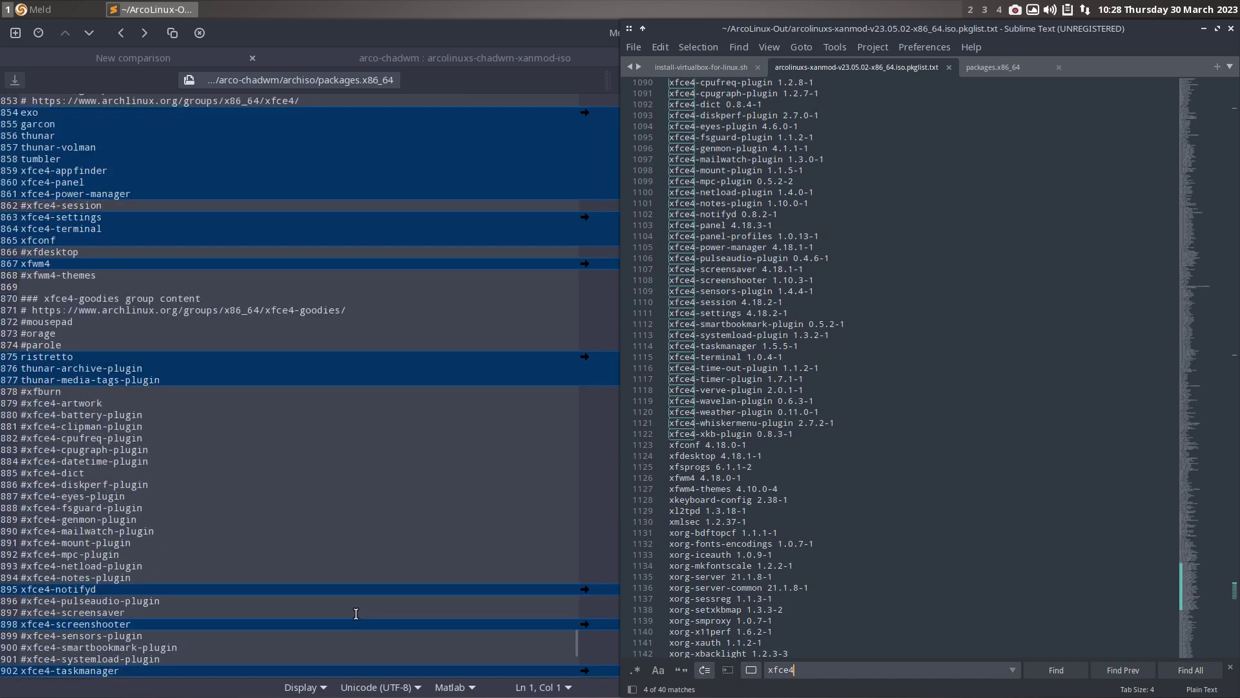
pyautogui.scroll(-10, 356, 614)
# - Search 'chadw' to locate arcolinux-chadwm-git on line 42
pyautogui.moveTo(793, 669); pyautogui.dragTo(770, 669)
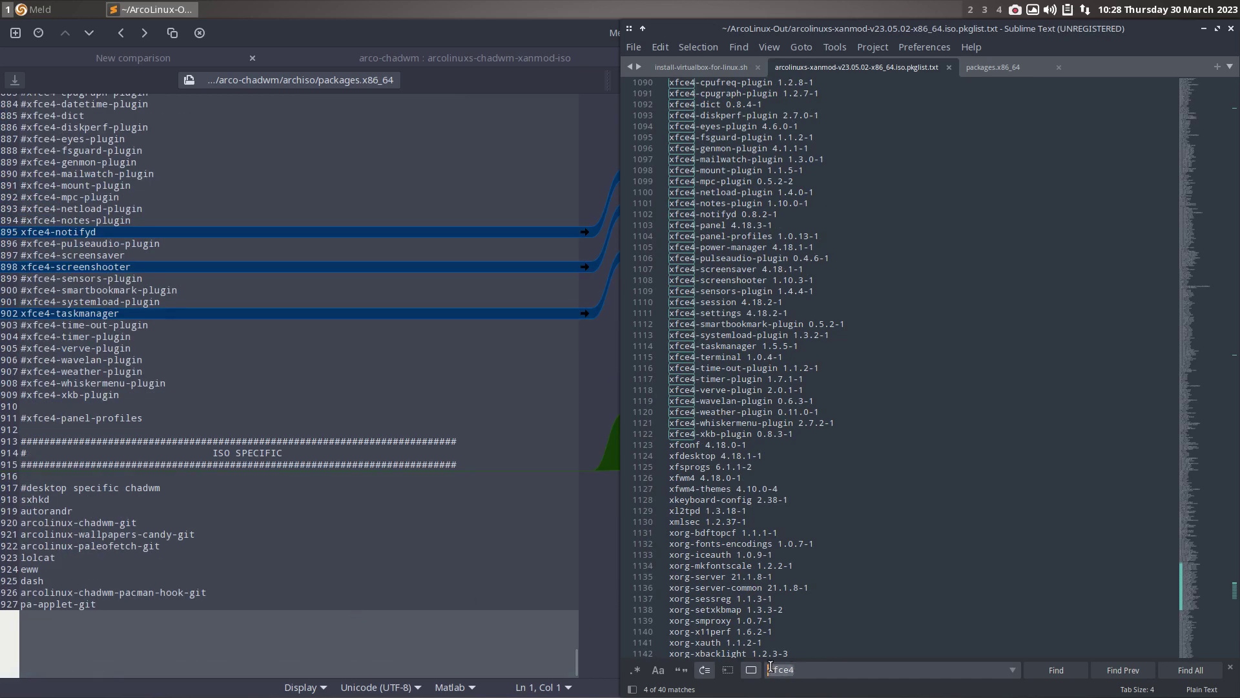
pyautogui.write('chadw')
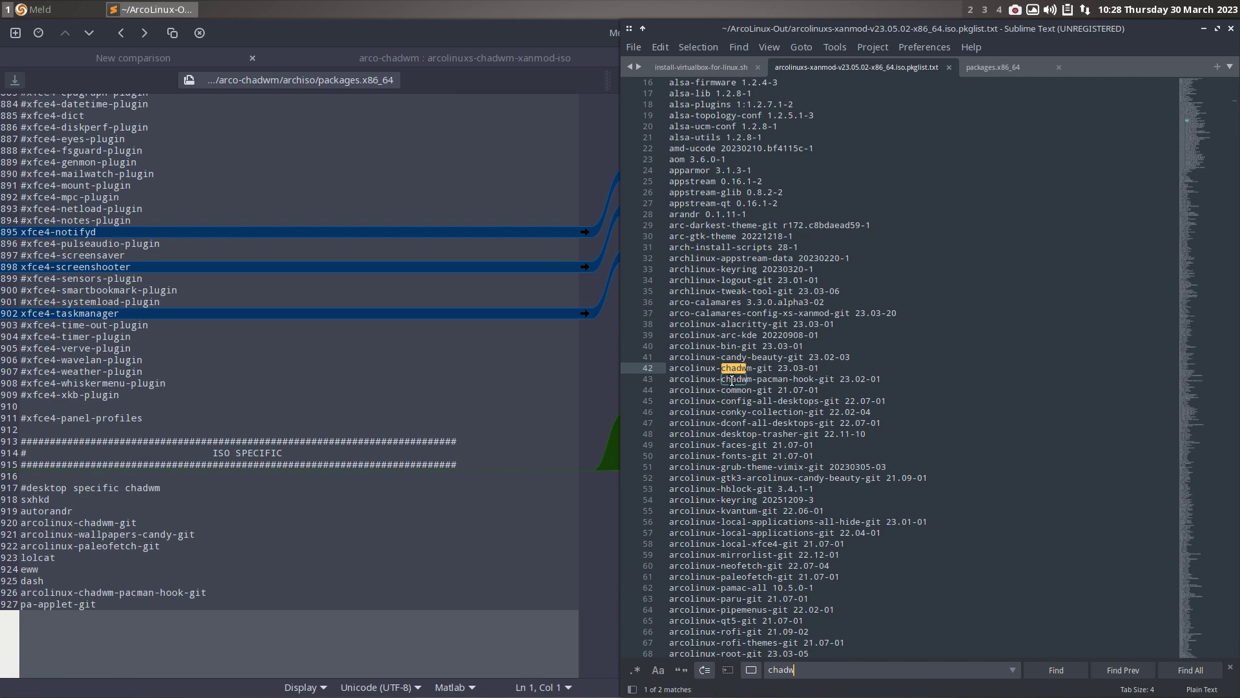
pyautogui.click(161, 602)
# - Select Meld's chadwm-specific package lines 918–927, then just the pa-applet-git line
pyautogui.moveTo(96, 604); pyautogui.dragTo(51, 498)
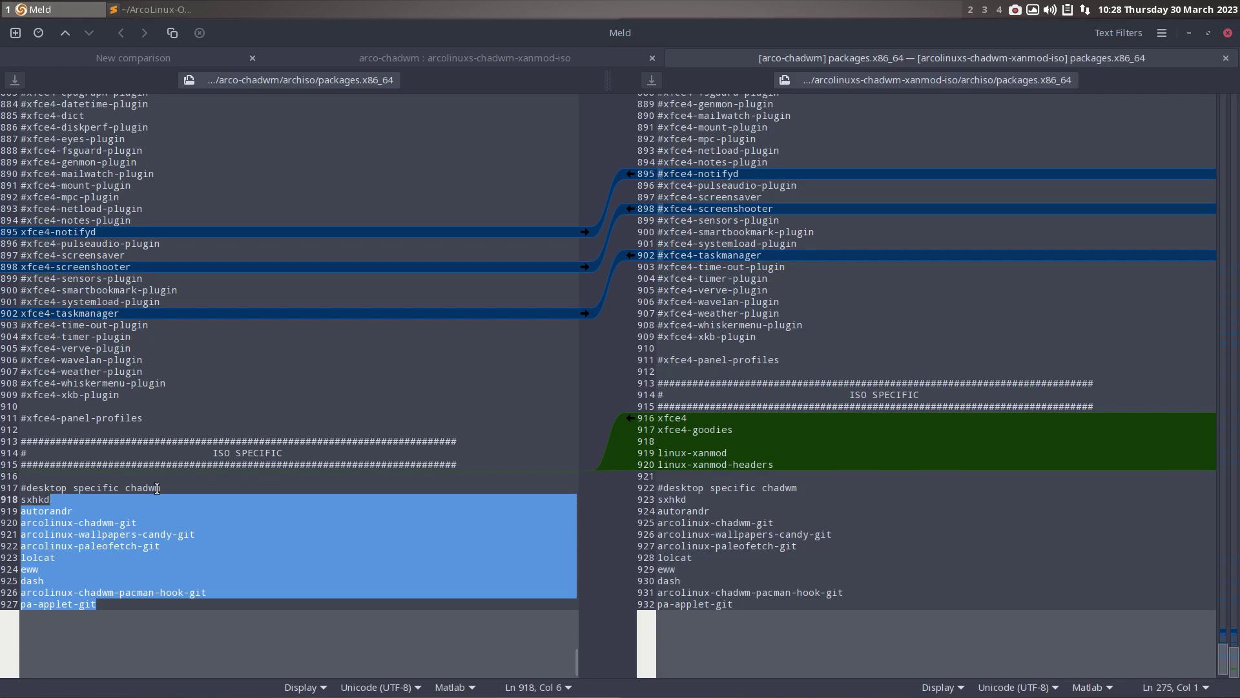
pyautogui.click(270, 501)
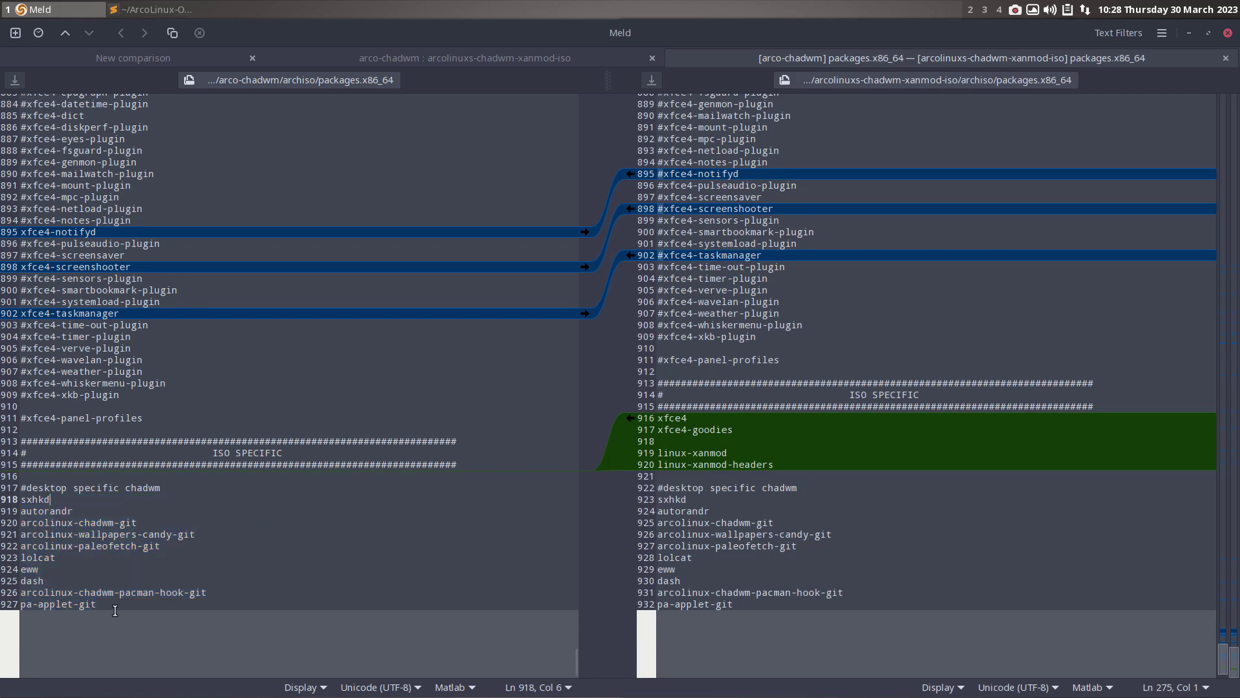
pyautogui.moveTo(96, 599); pyautogui.dragTo(13, 604)
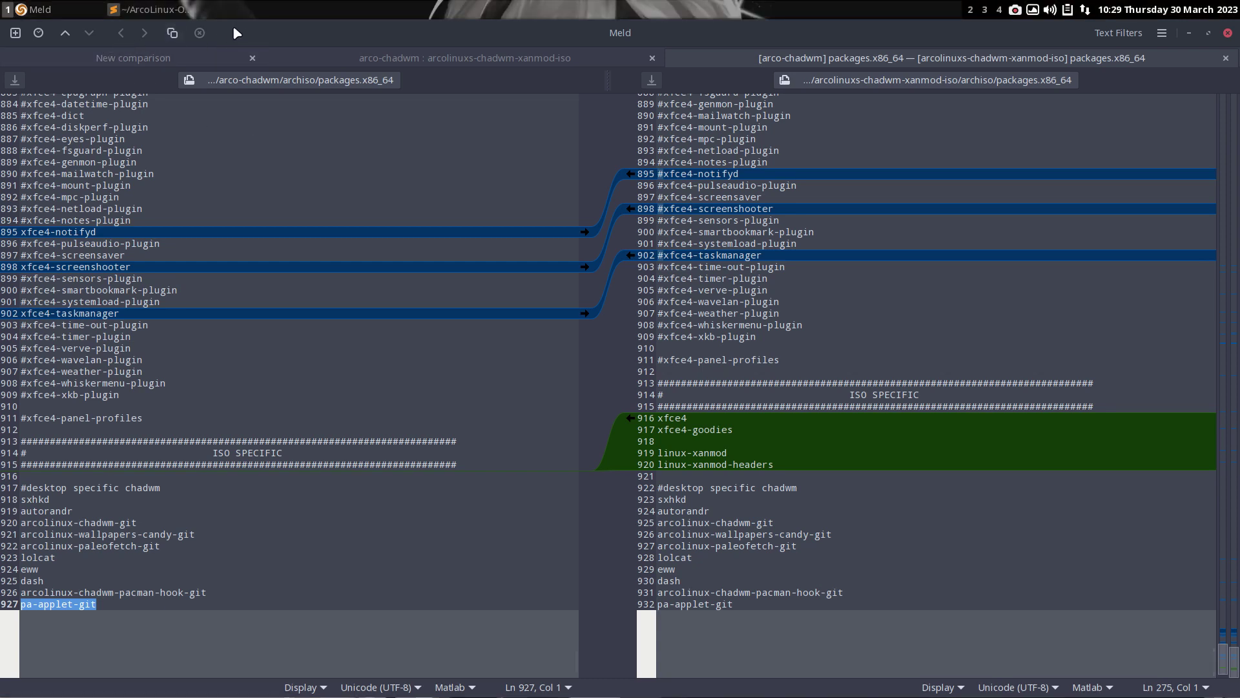
# - Run git pull in a terminal opened from arco-chadwm, updating archiso/packages.x86_64 (3 insertions, 3 deletions)
pyautogui.click(1188, 34)
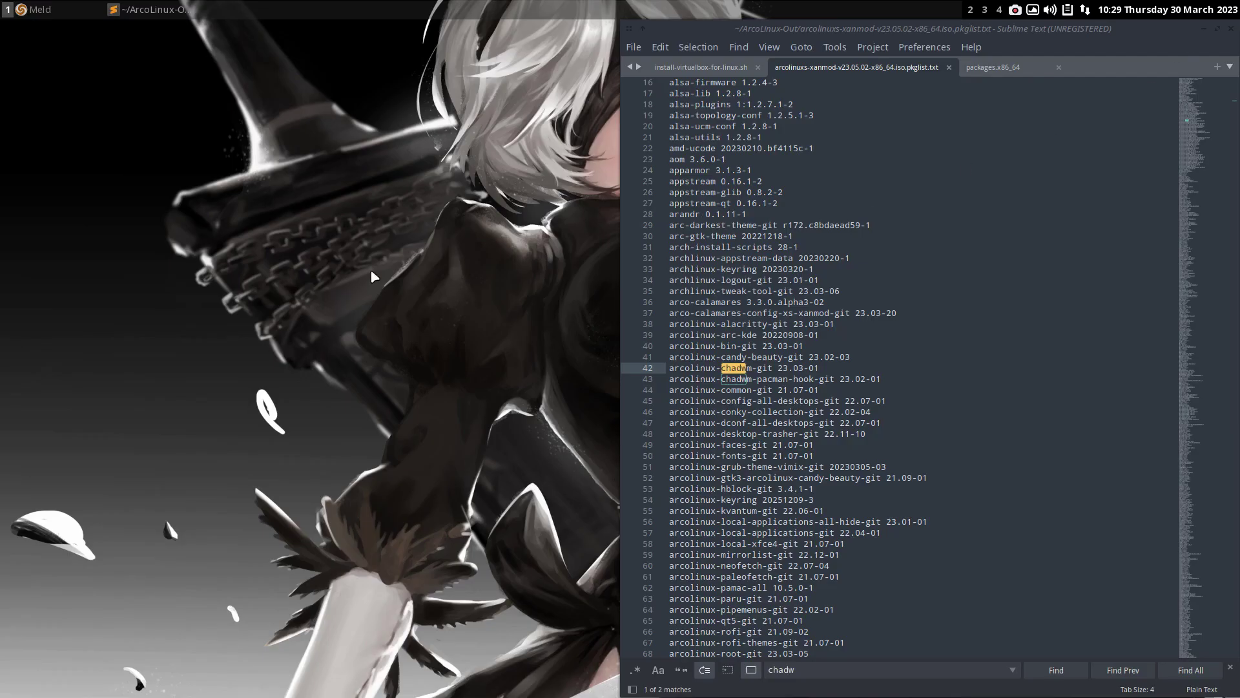
pyautogui.press('super+shift+Return')
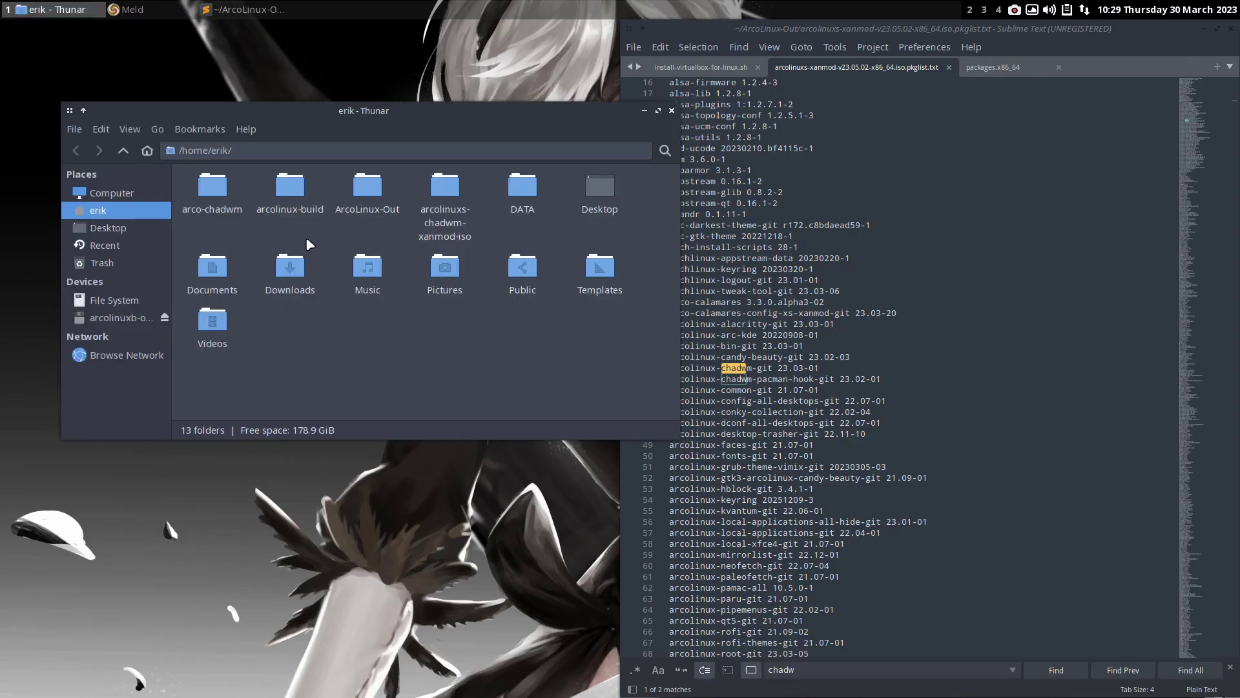
pyautogui.click(219, 194)
pyautogui.doubleClick(218, 194)
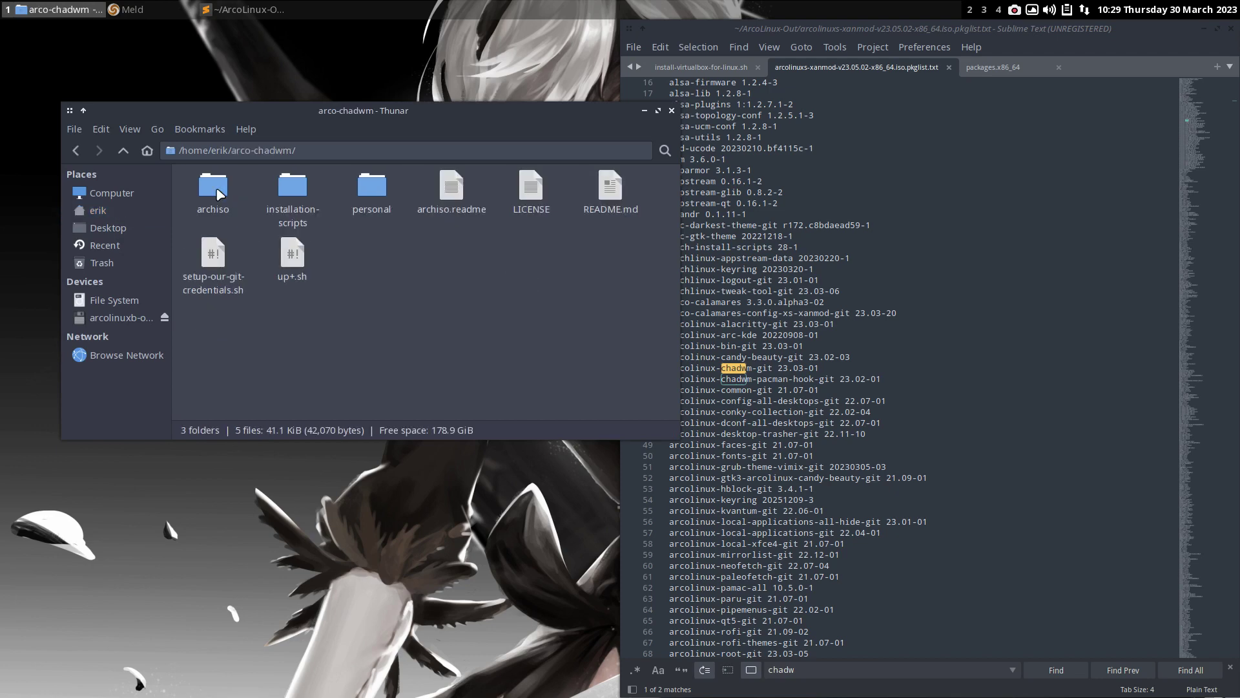
pyautogui.rightClick(386, 294)
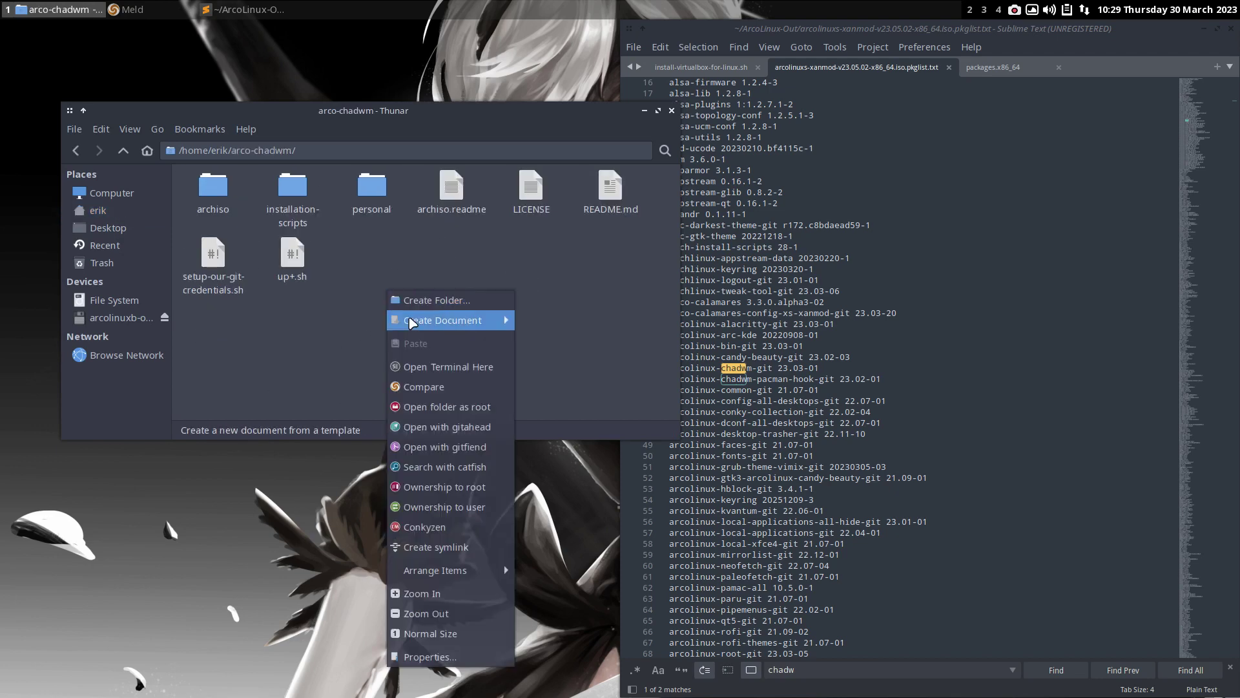
pyautogui.click(440, 368)
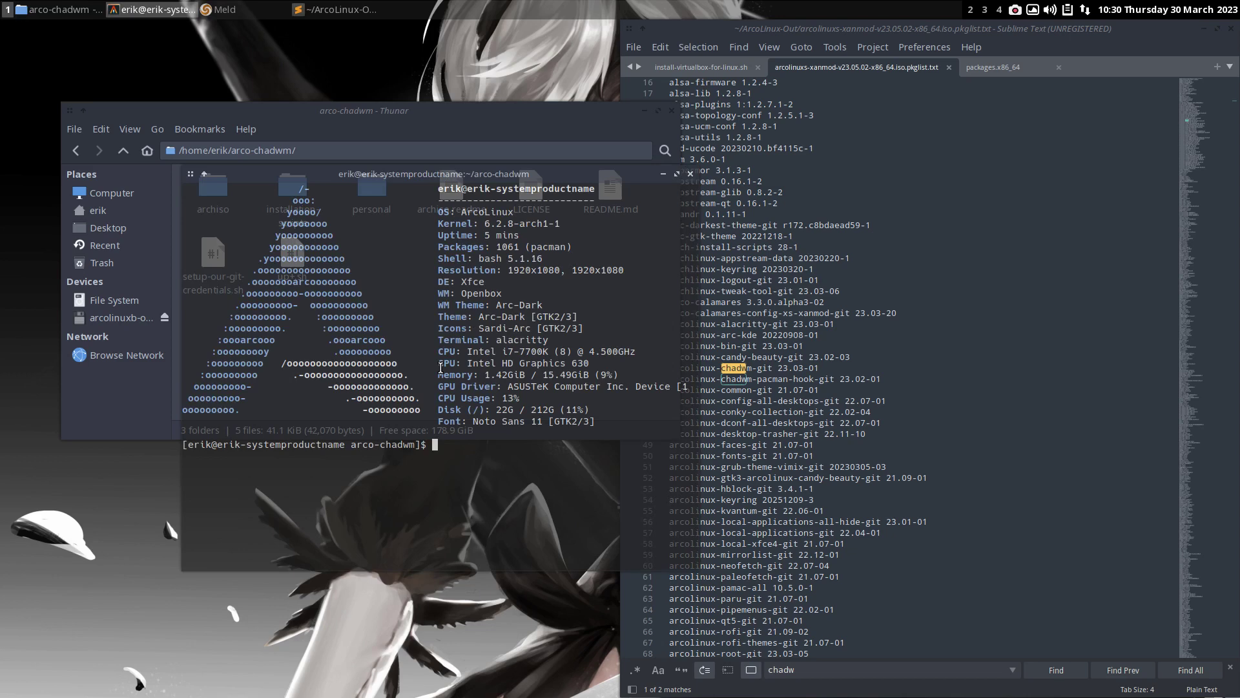
pyautogui.write('git pull')
pyautogui.press('Return')
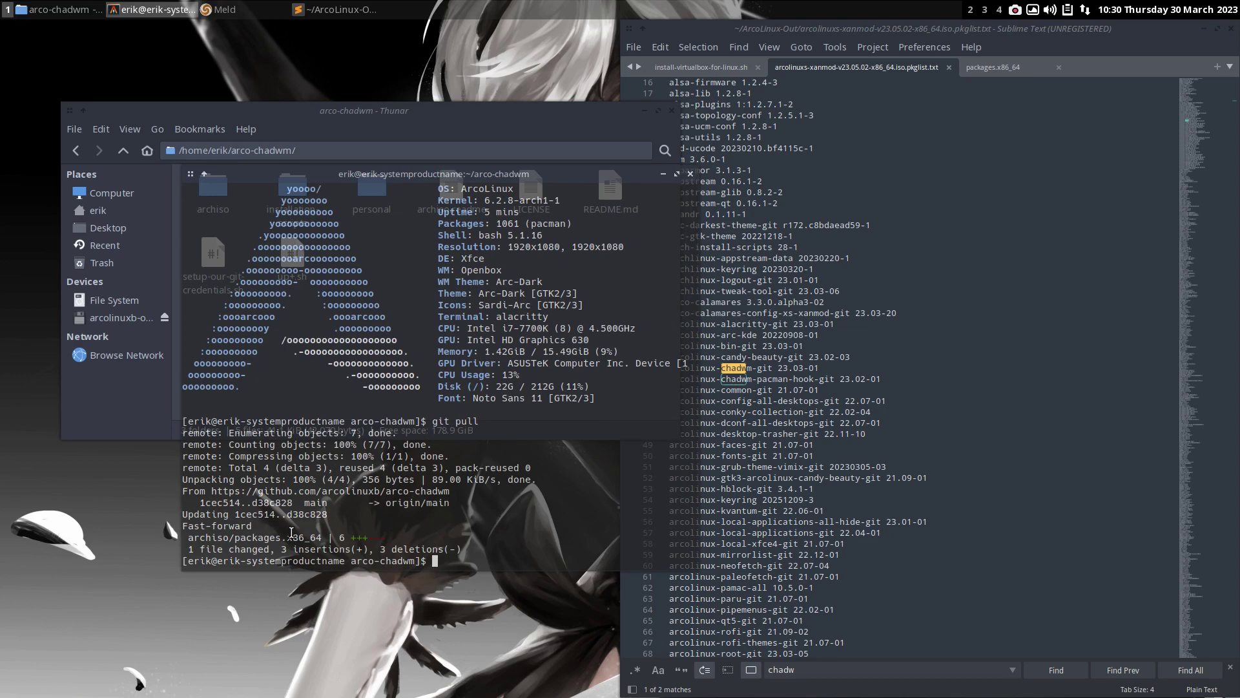
pyautogui.click(690, 173)
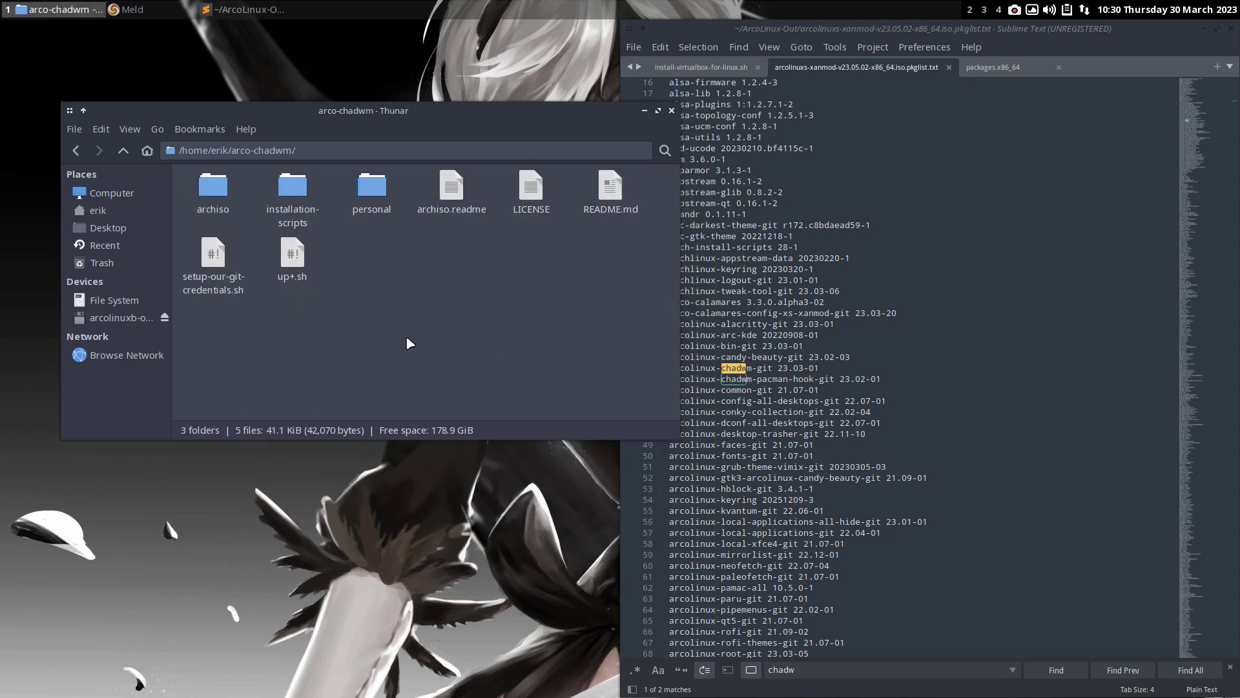
# - Install gitahead-bin 2.6.3-2 with sudo pacman -S gitahead in the drop-down terminal
pyautogui.rightClick(397, 301)
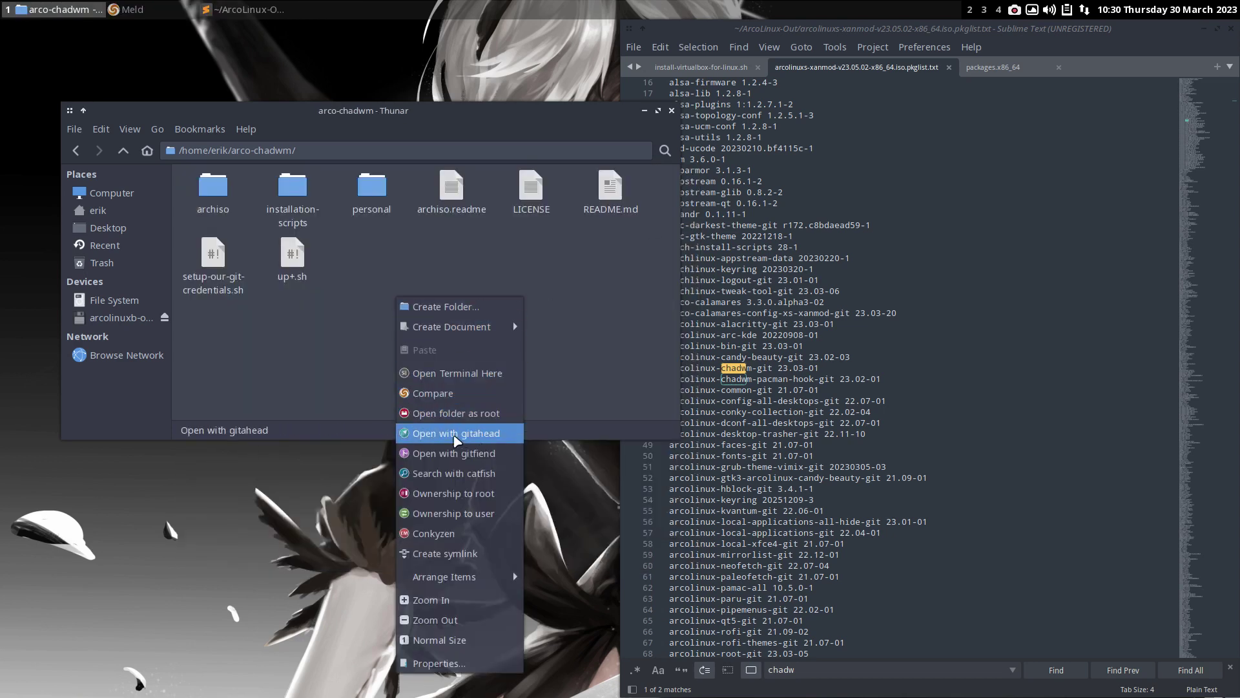
pyautogui.click(466, 437)
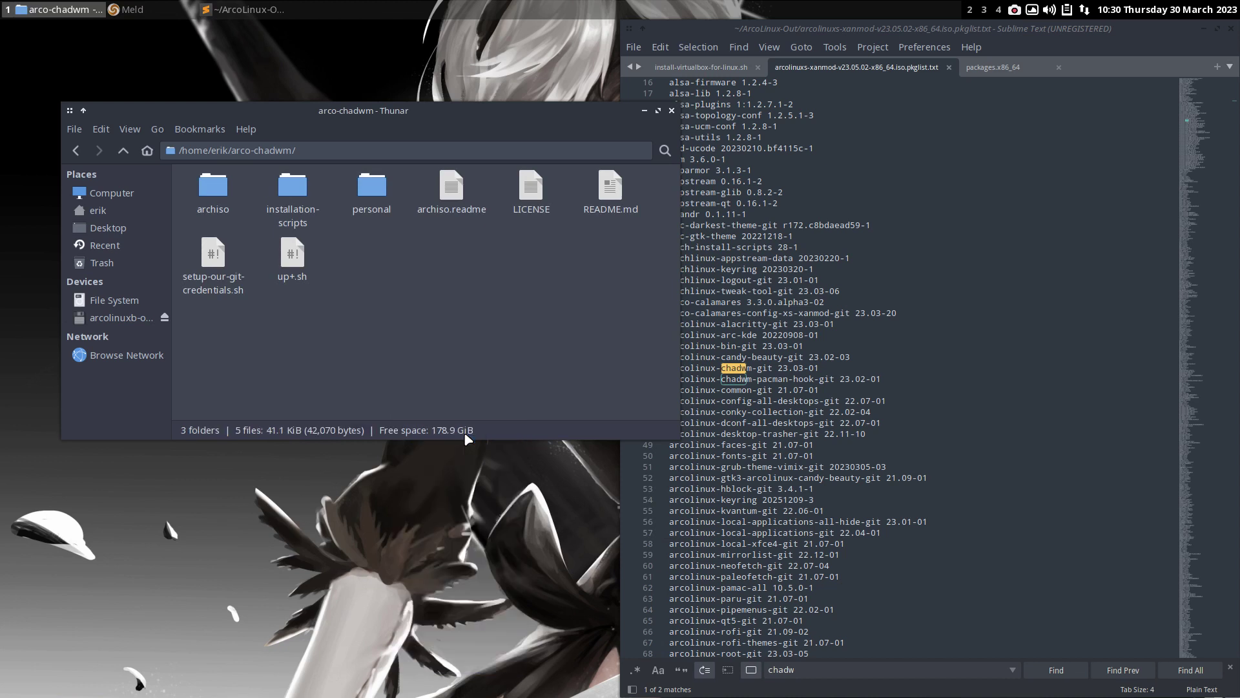
pyautogui.hotkey('ctrl', 'alt', 't')
pyautogui.write('sudo ')
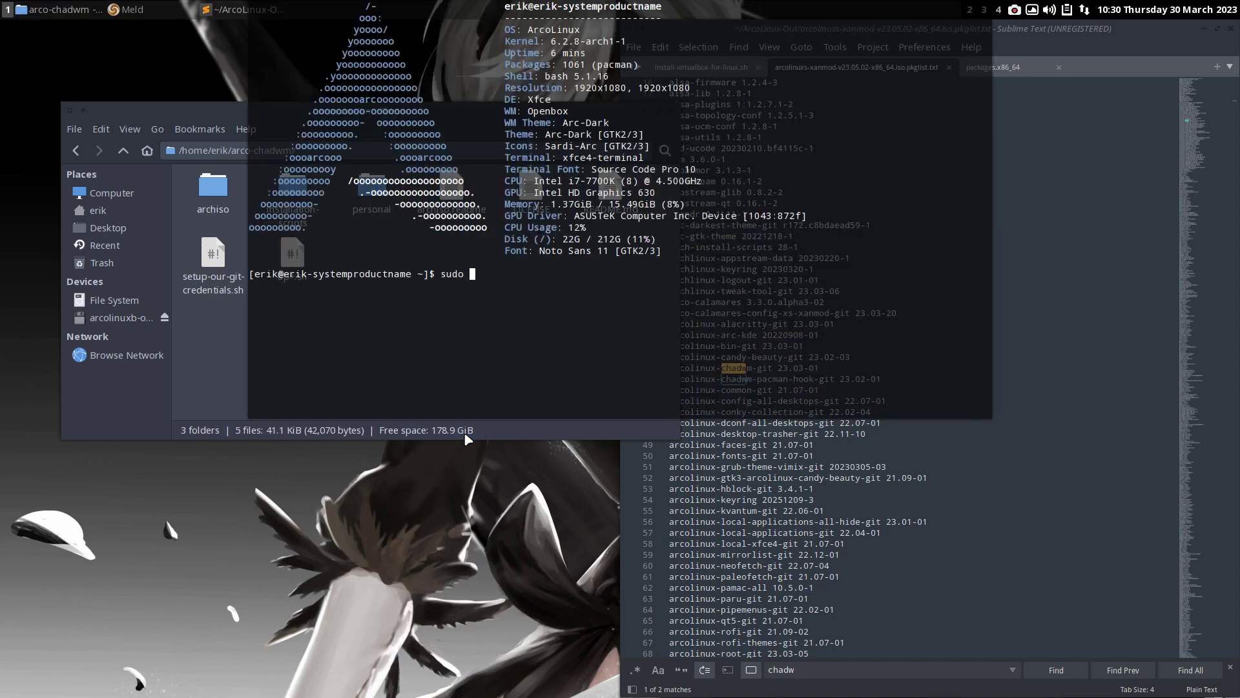
pyautogui.write('pacman -S gitahead')
pyautogui.press('Return')
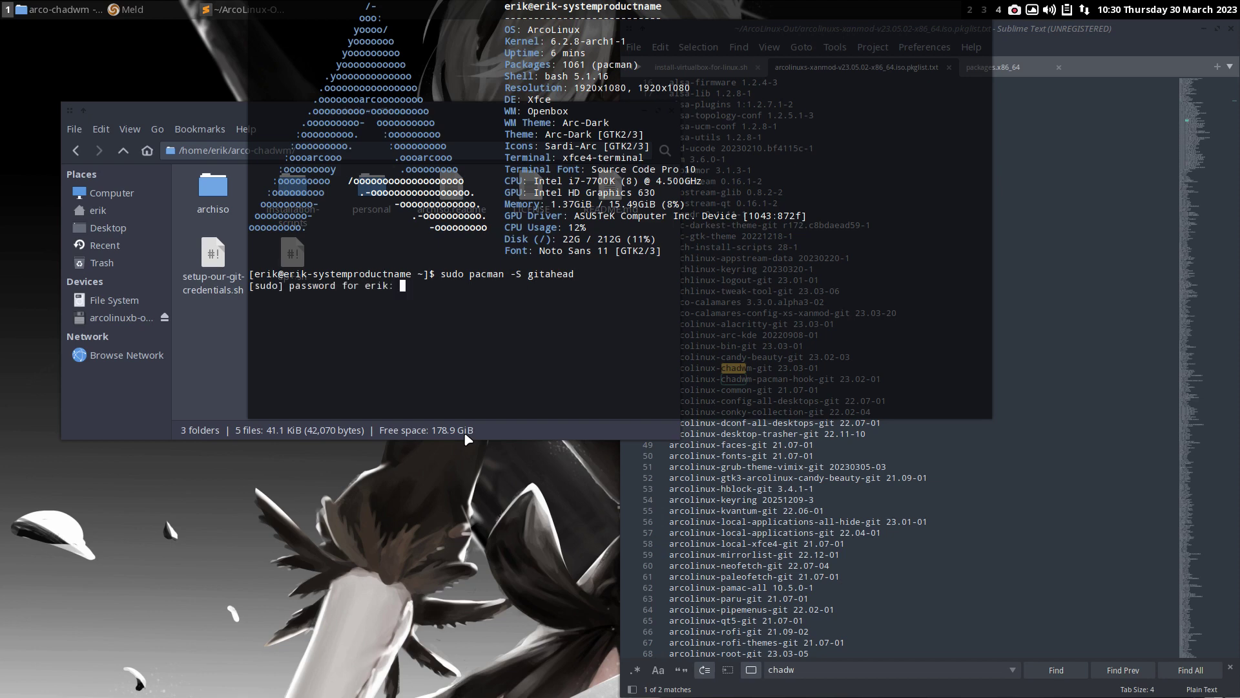
pyautogui.press('Return')
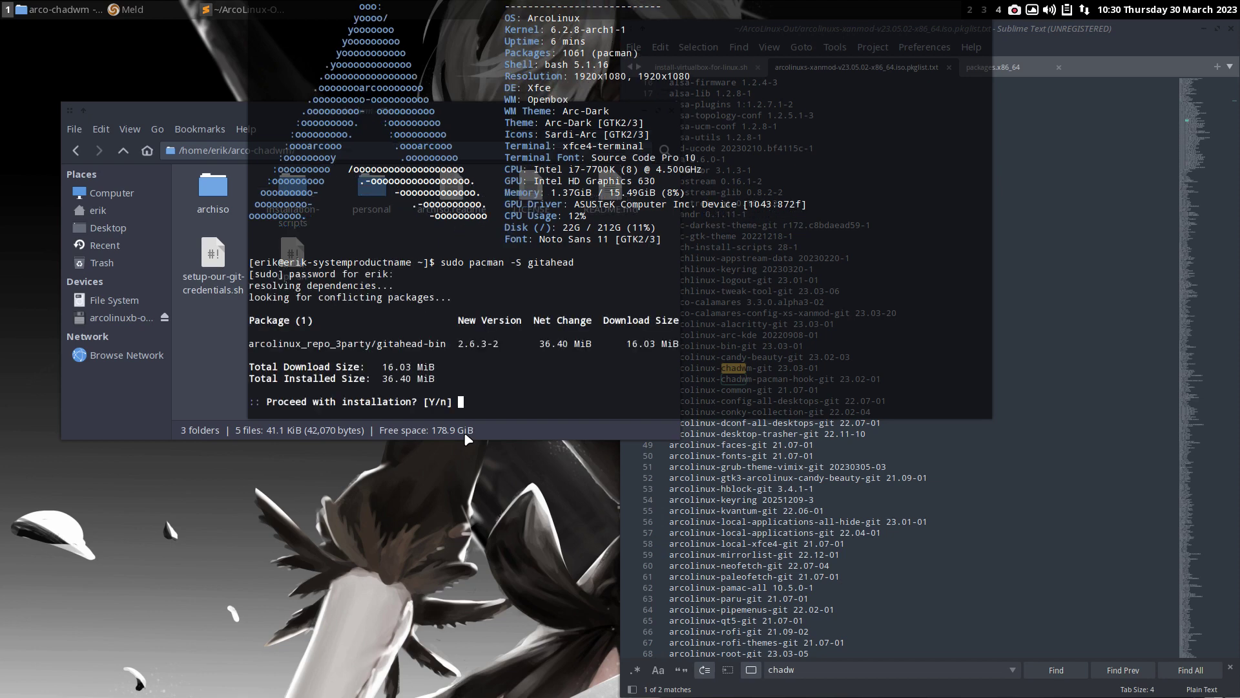
pyautogui.press('Return')
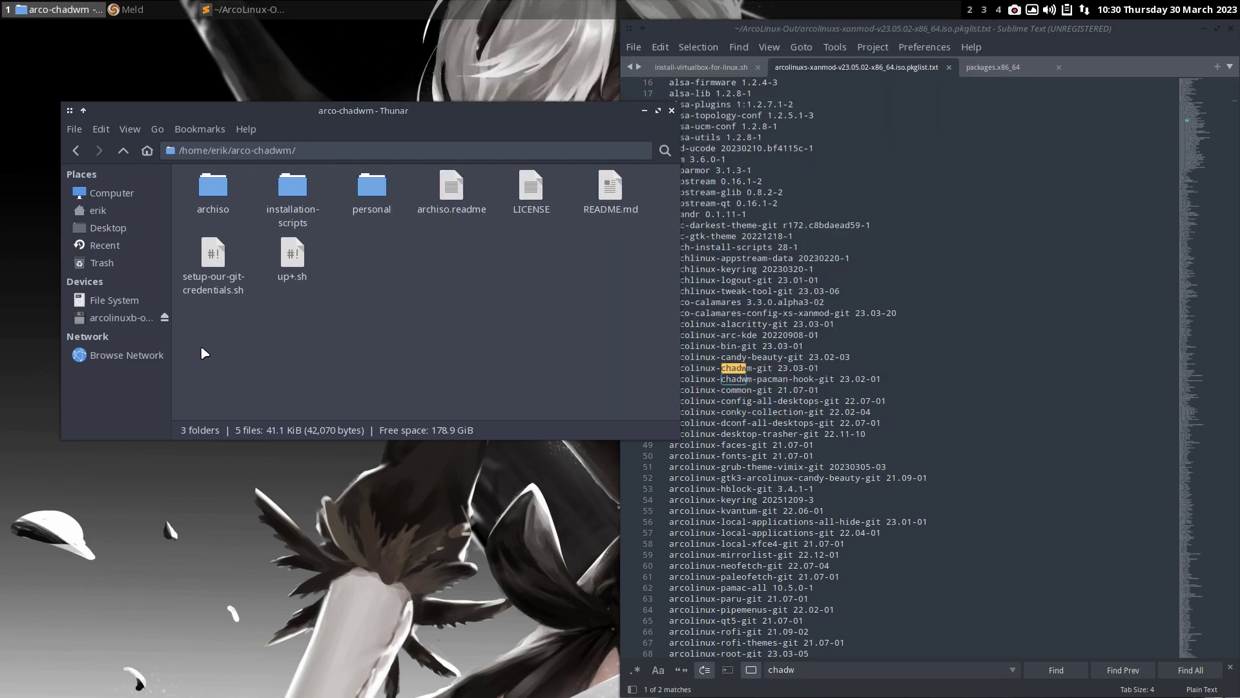
pyautogui.press('F12')
# - Bring up the arco-chadwm folder's context menu in Thunar again
pyautogui.rightClick(388, 277)
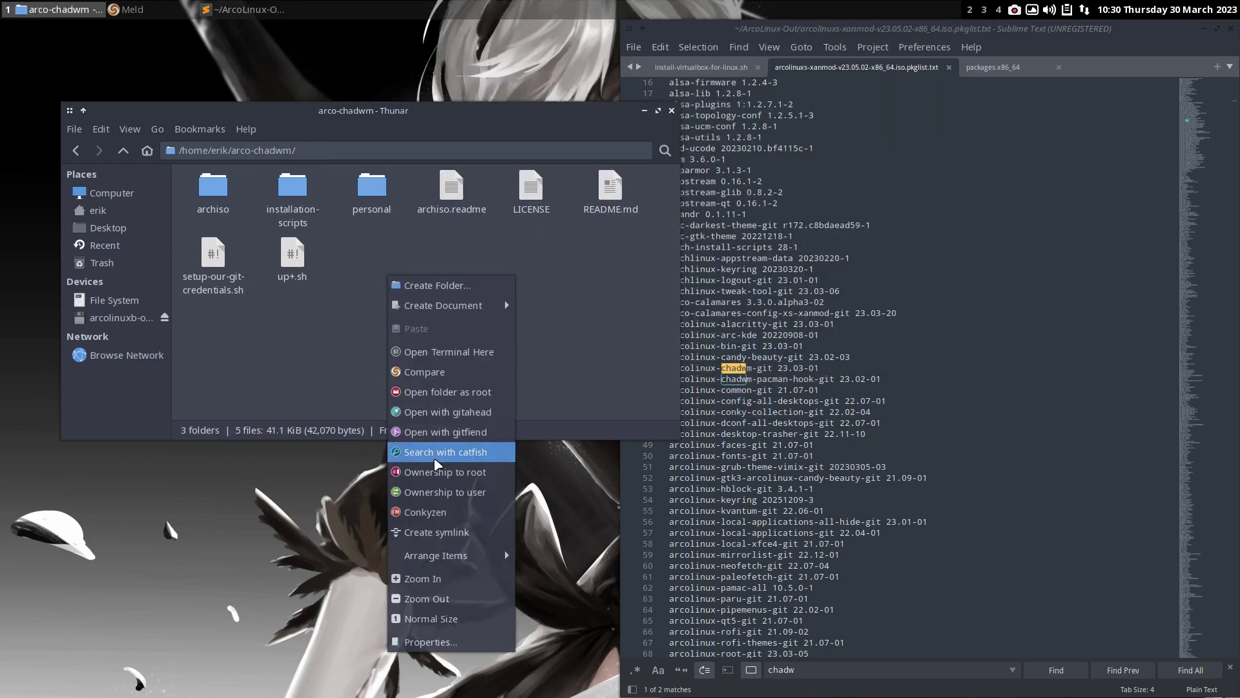
pyautogui.click(463, 436)
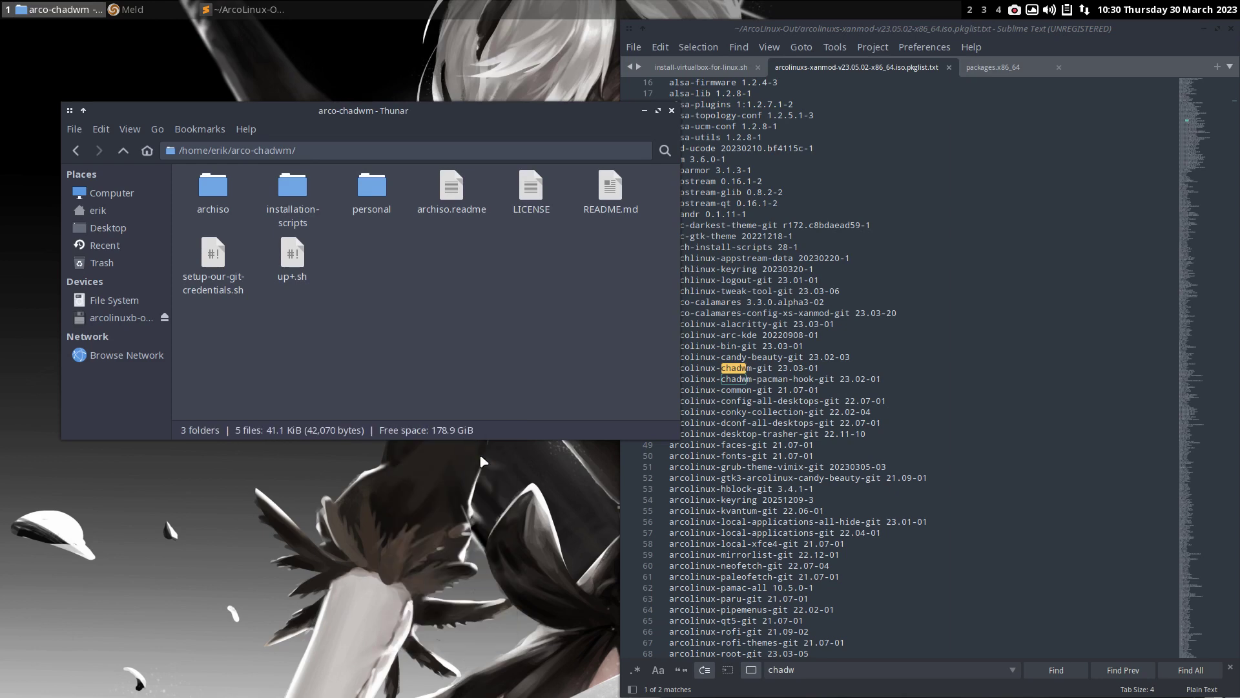
pyautogui.rightClick(457, 378)
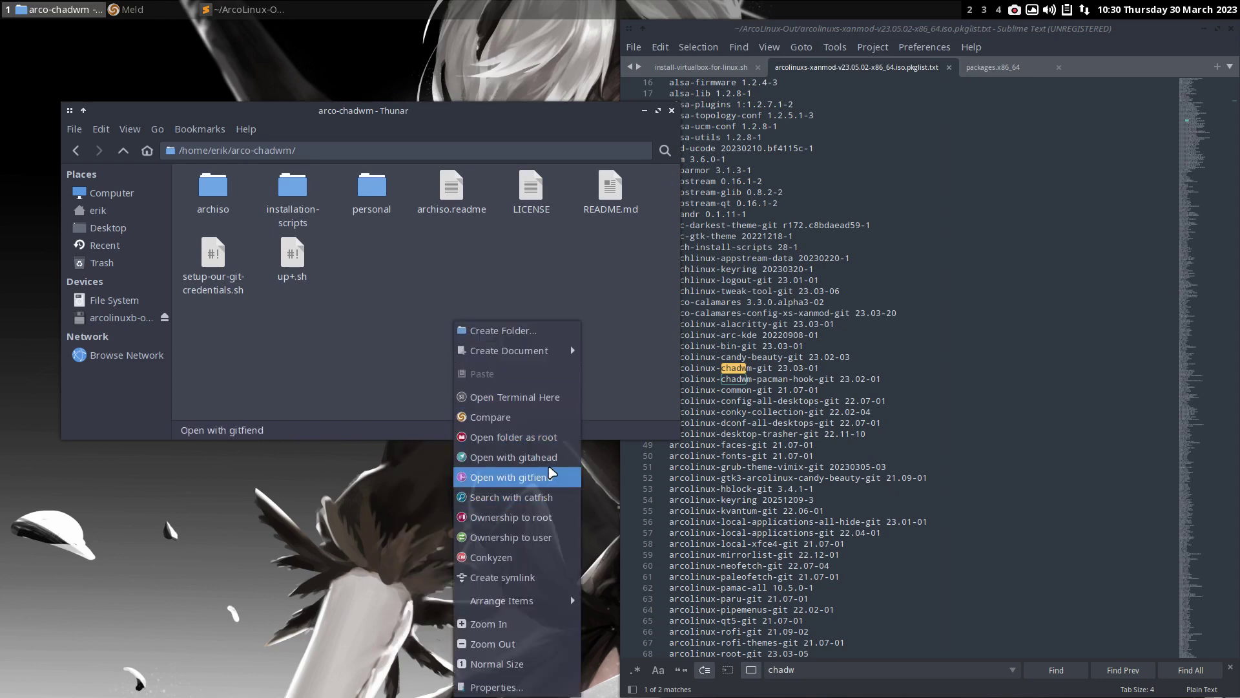
# - Open arco-chadwm in GitAhead's Light Theme and select pa-applet-git in the packages.x86_64 diff
pyautogui.click(546, 463)
pyautogui.click(493, 334)
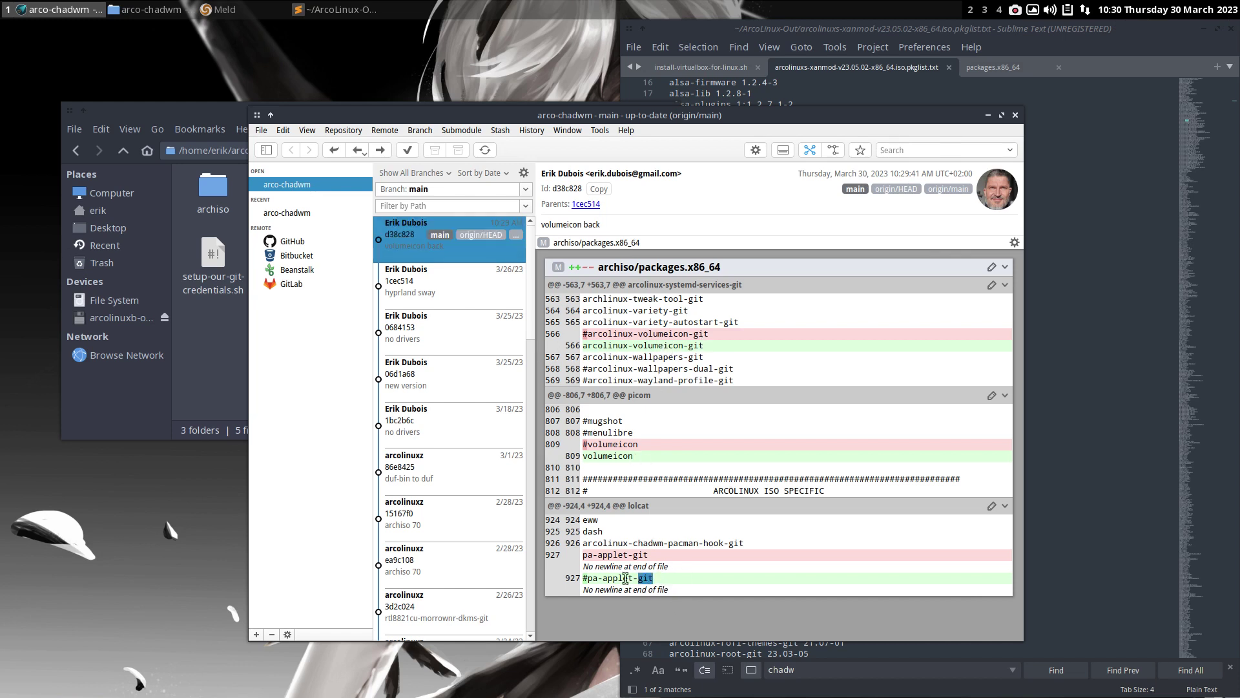
pyautogui.moveTo(654, 579); pyautogui.dragTo(588, 578)
# - Open PulseAudio Volume Control with Super+V and shrink and reposition its window
pyautogui.press('super+v')
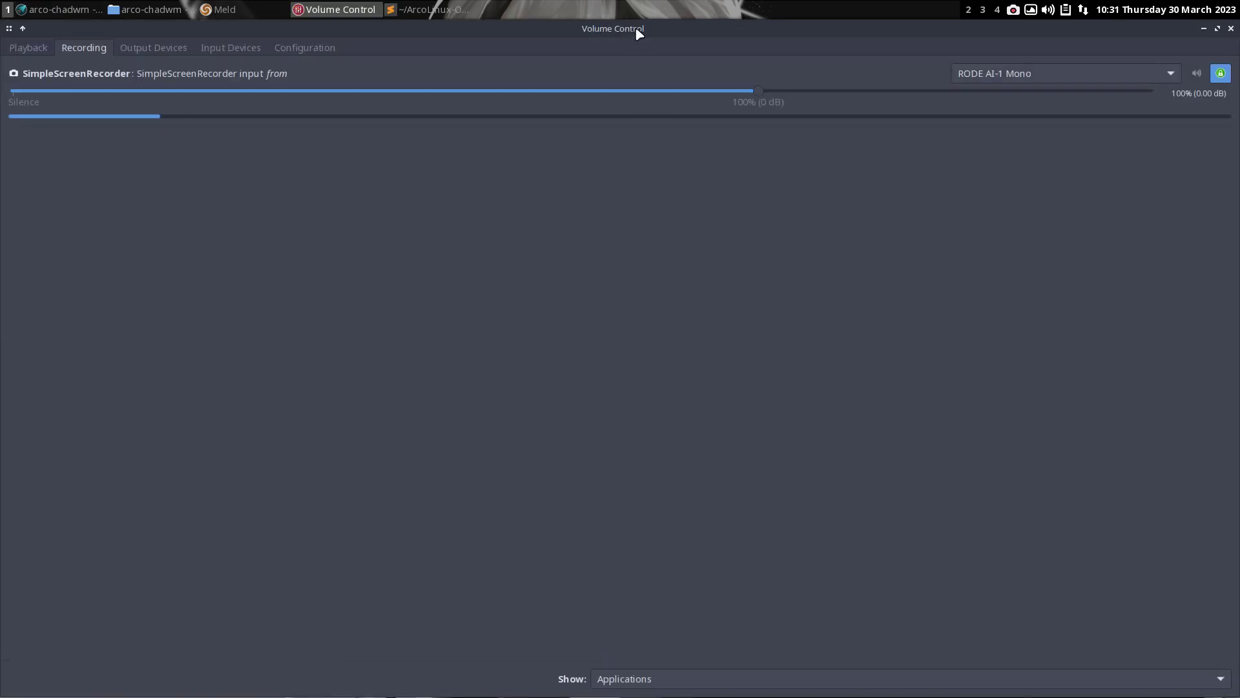
pyautogui.moveTo(636, 29); pyautogui.dragTo(729, 123)
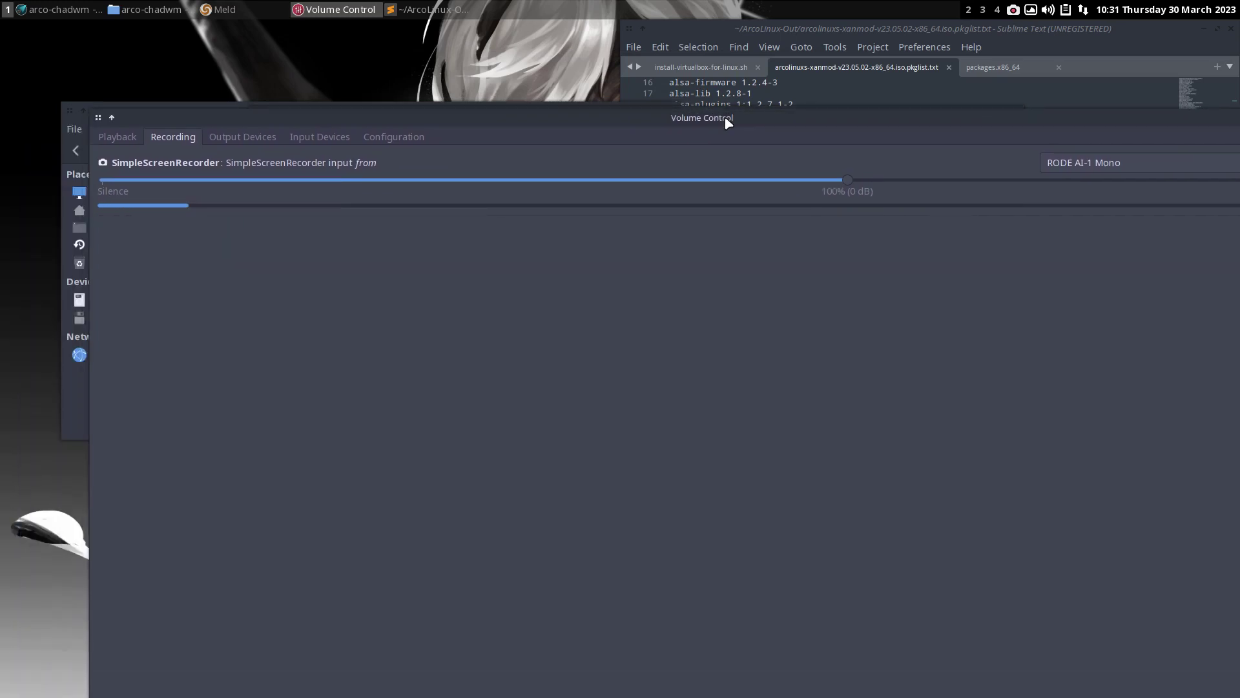
pyautogui.moveTo(1237, 130); pyautogui.dragTo(769, 375)
pyautogui.moveTo(613, 385); pyautogui.dragTo(764, 72)
# - Browse the Volume Control tabs, then close Volume Control and GitAhead
pyautogui.click(423, 91)
pyautogui.click(475, 90)
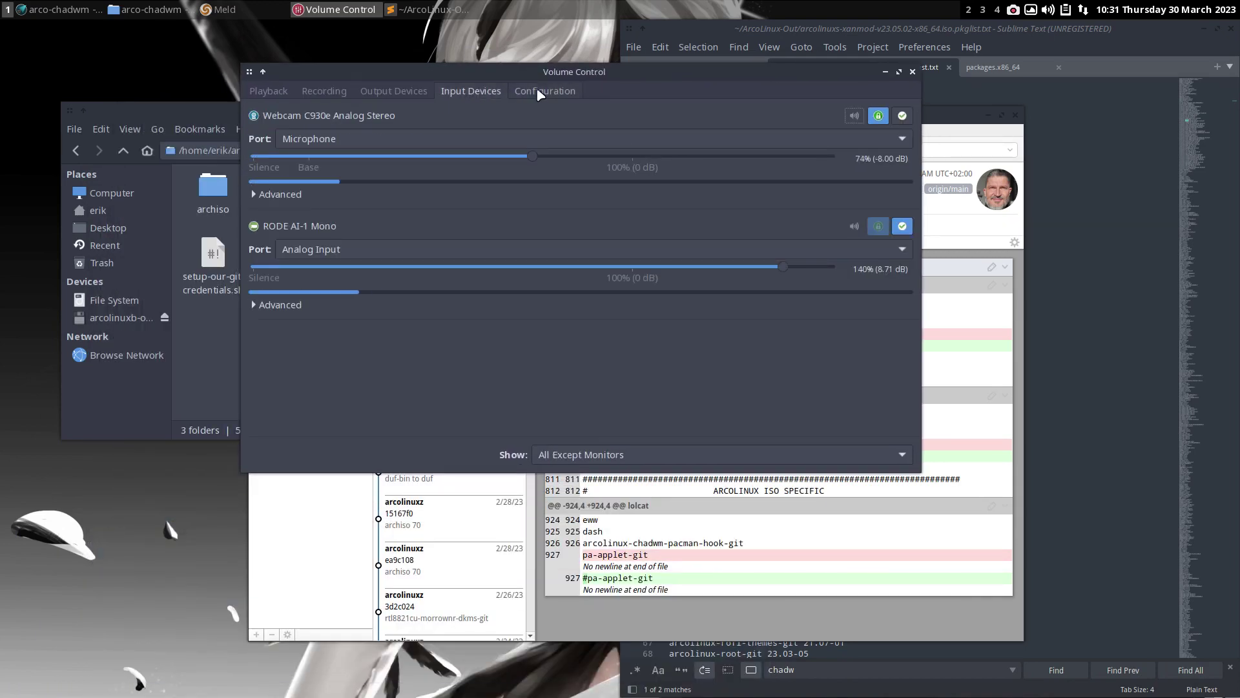
pyautogui.click(537, 90)
pyautogui.click(260, 94)
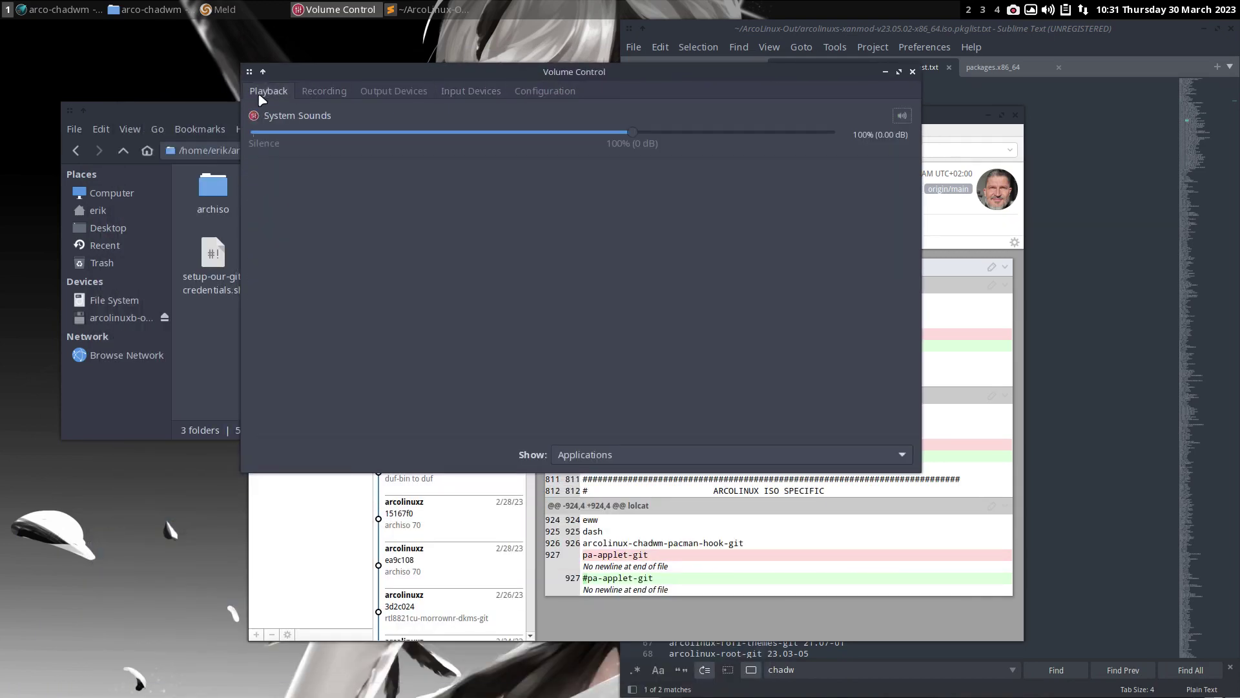
pyautogui.click(913, 72)
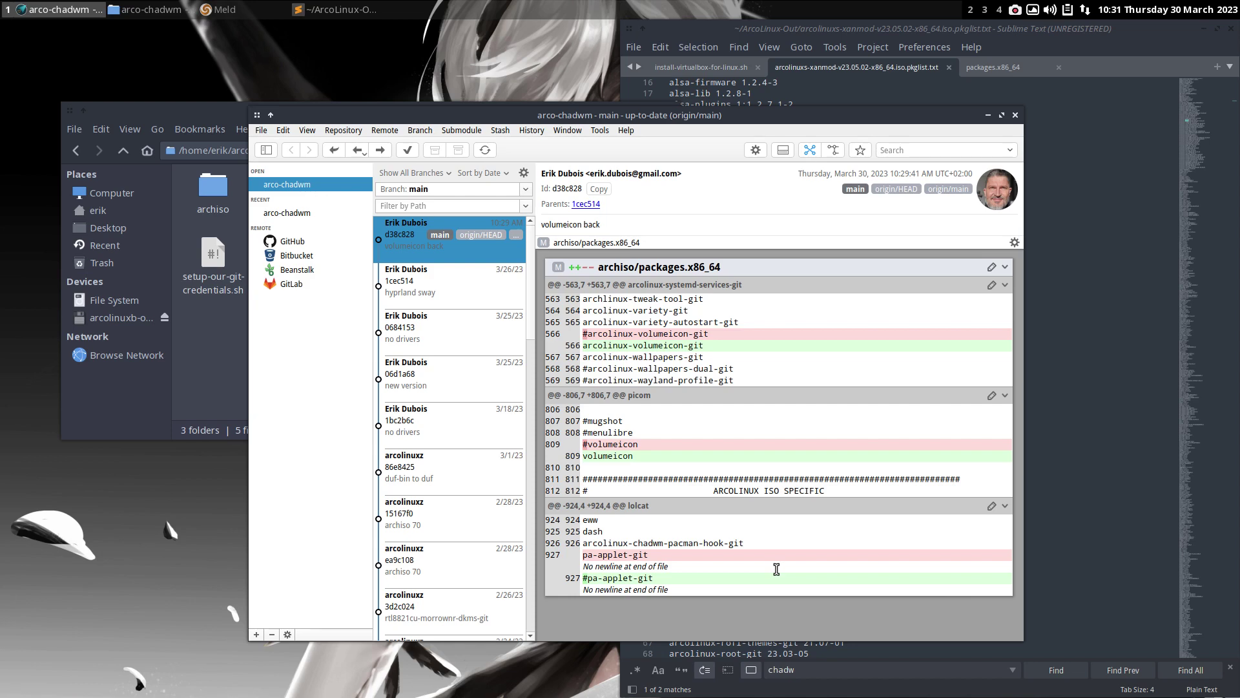
pyautogui.click(1013, 113)
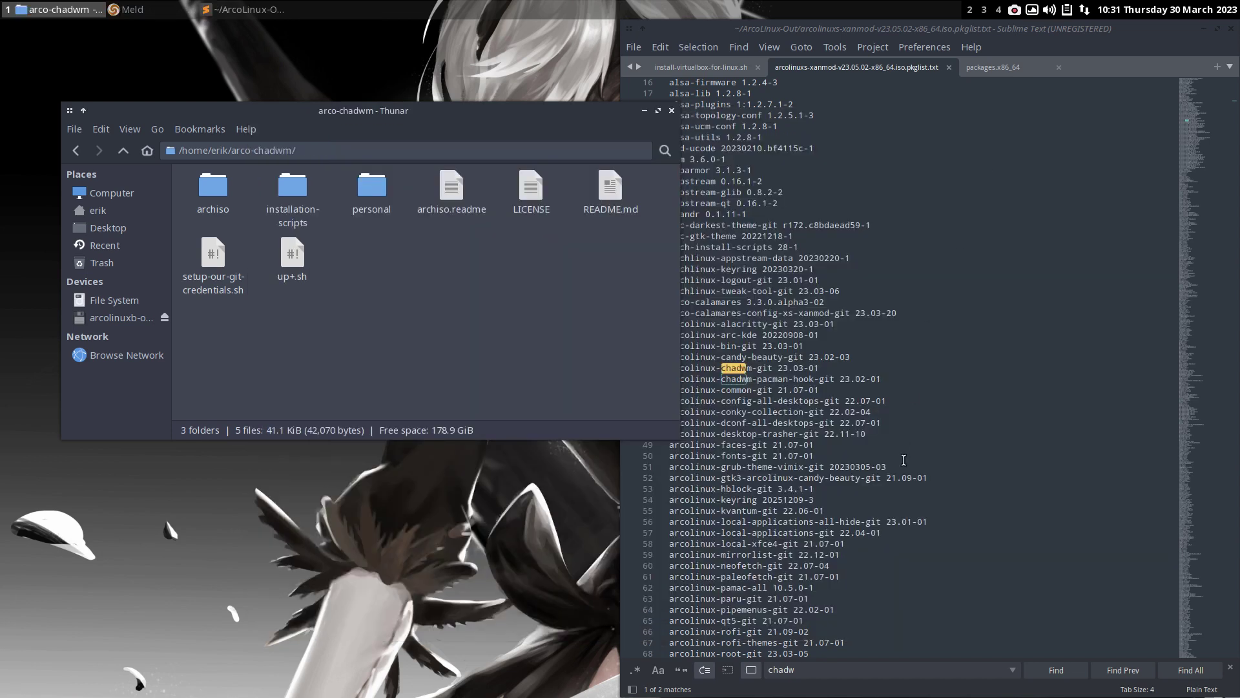
# - Close the Sublime Text editor and the Thunar file manager
pyautogui.click(1201, 51)
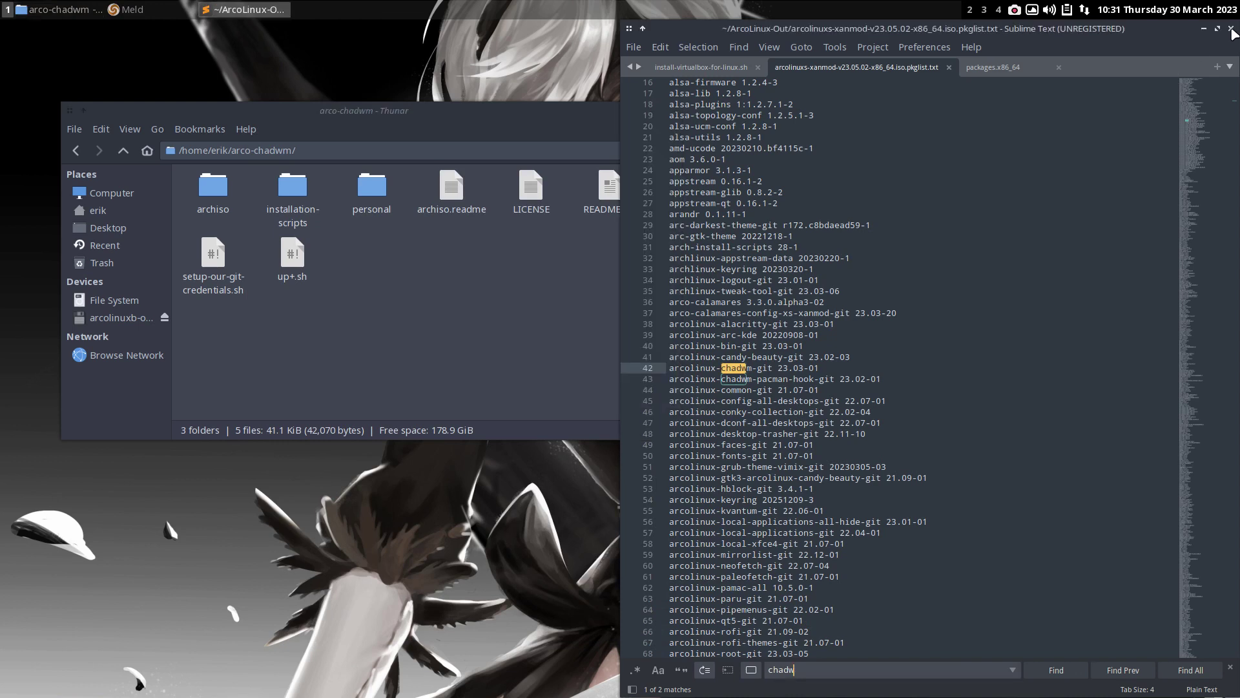
pyautogui.click(1231, 30)
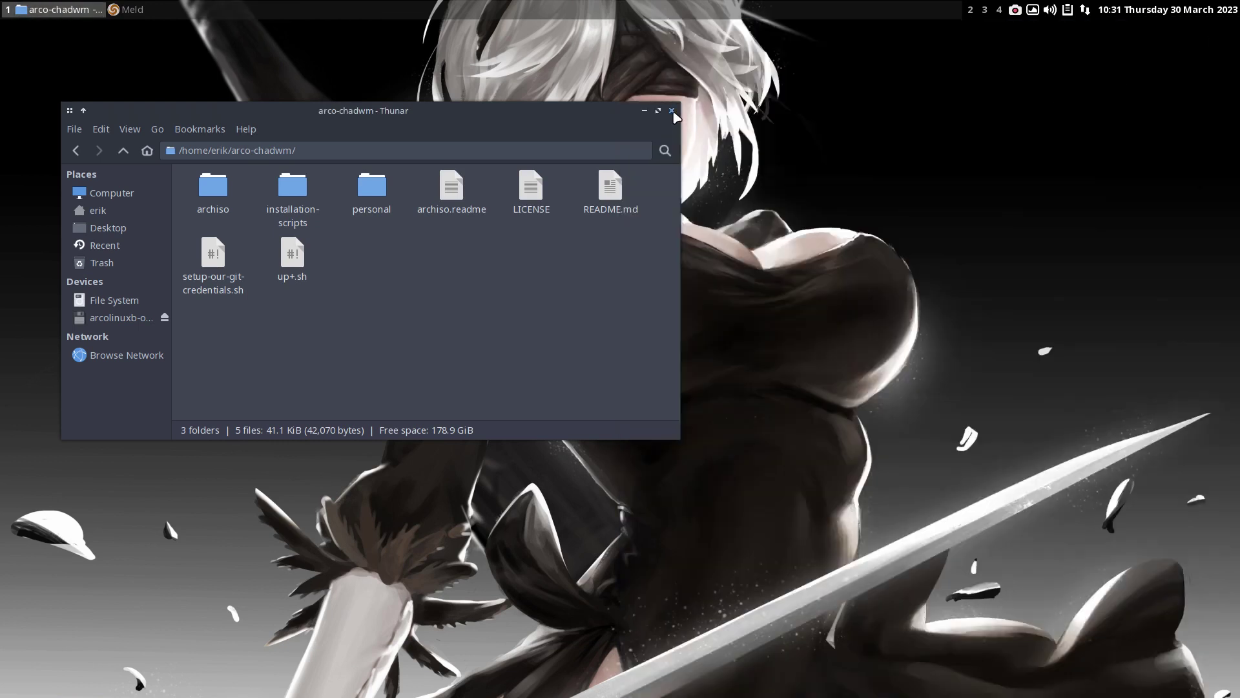
pyautogui.click(672, 111)
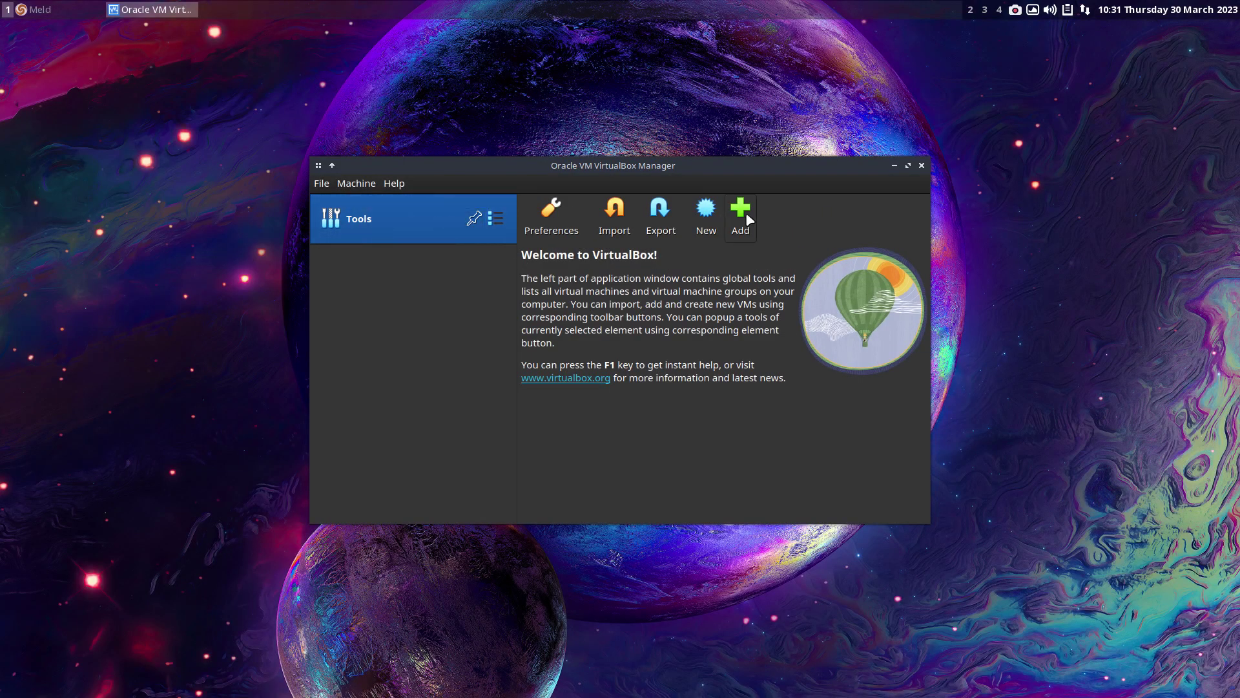
# - Start adding an existing VM in VirtualBox Manager, then cancel the file dialog
pyautogui.click(743, 216)
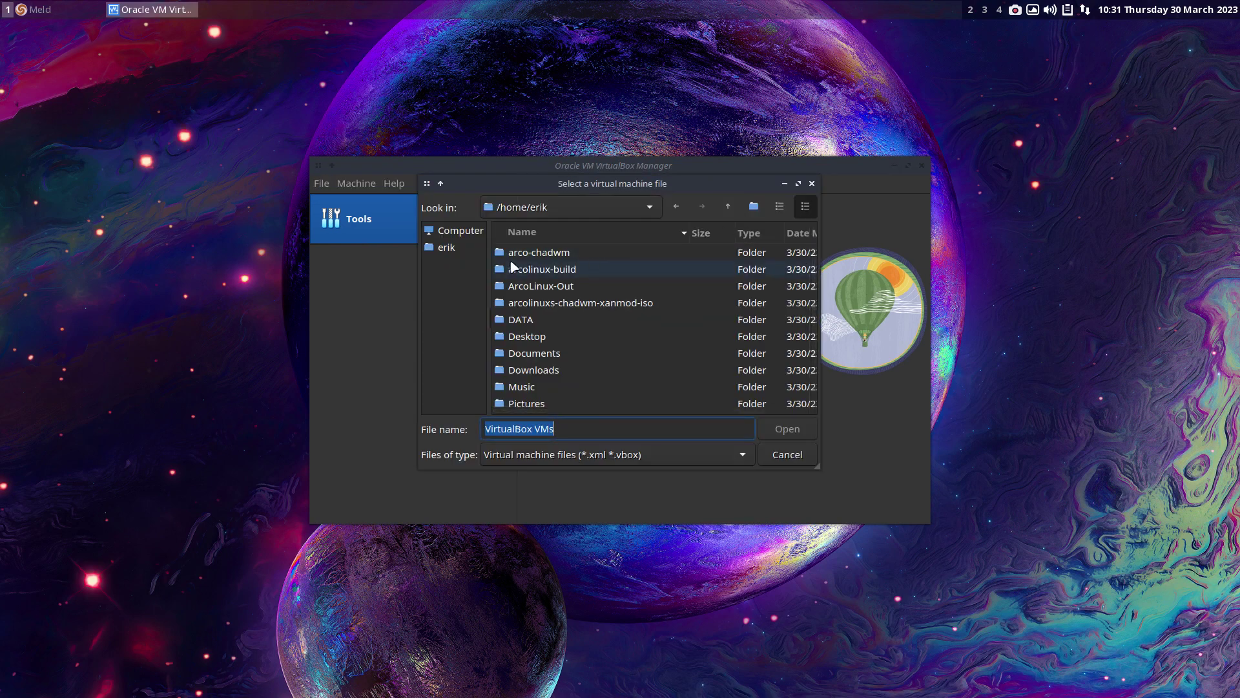
pyautogui.scroll(-1, 603, 342)
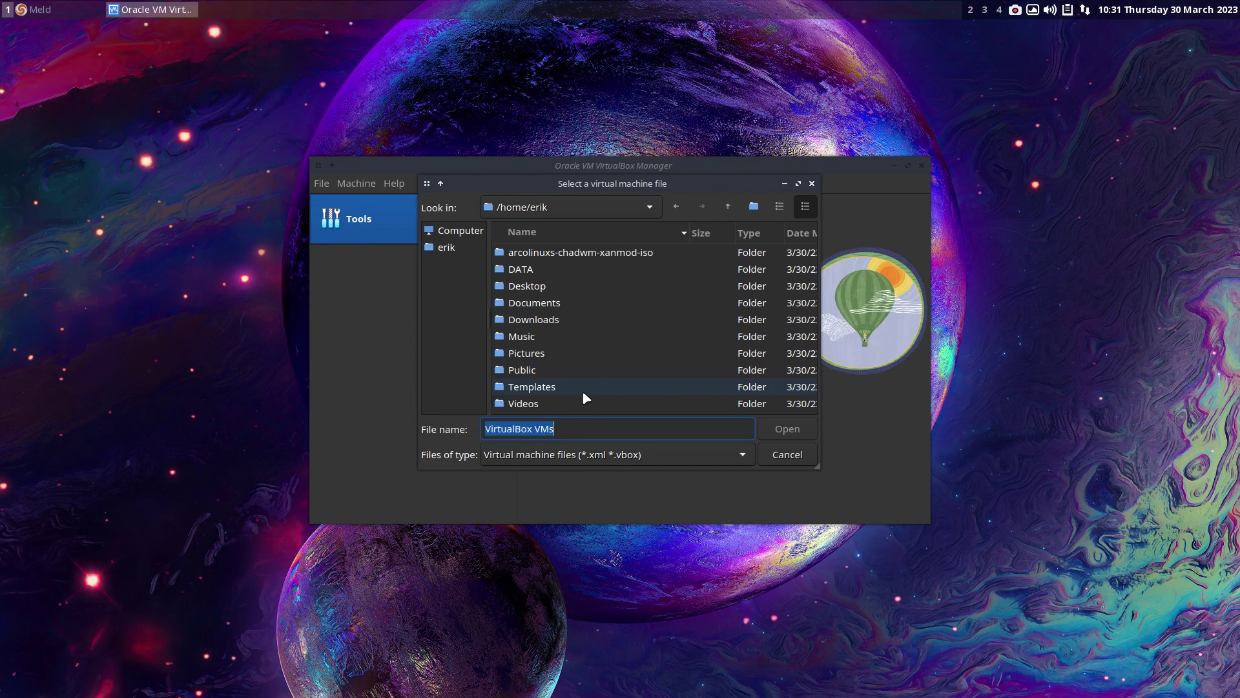
pyautogui.click(789, 455)
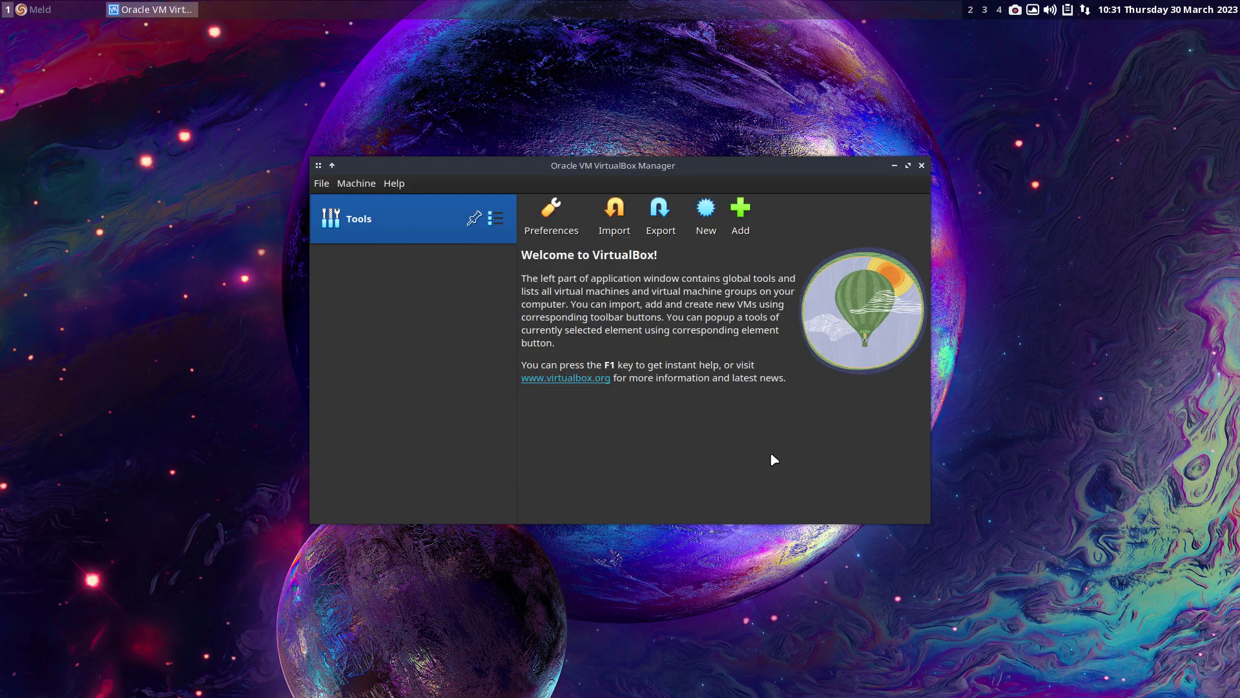
# - Name the new VM 'template' with type Linux and version Arch Linux (64-bit)
pyautogui.click(711, 210)
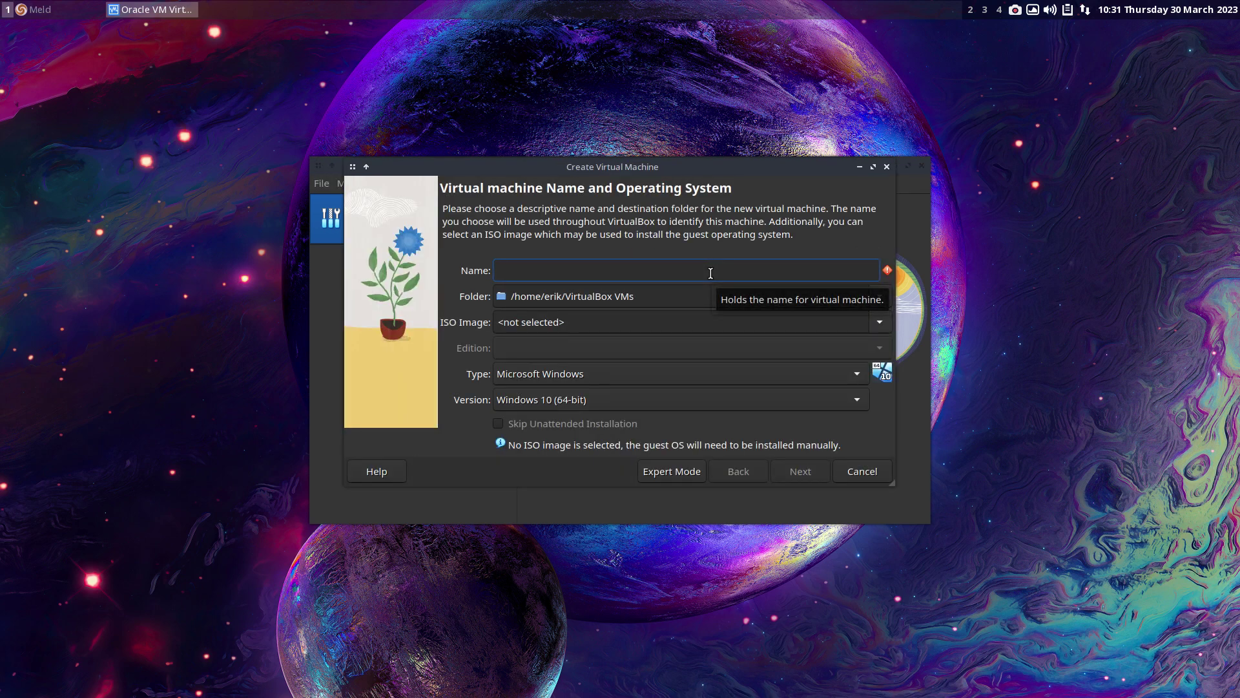
pyautogui.write('template')
pyautogui.click(642, 402)
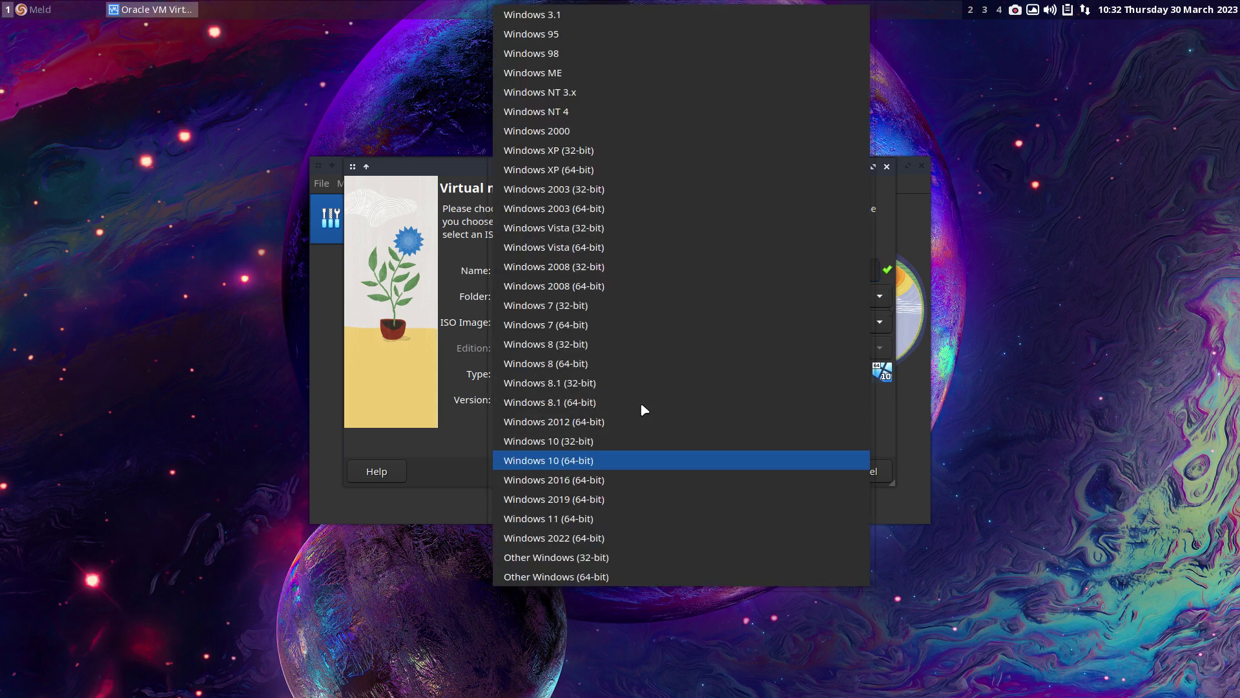
pyautogui.click(436, 454)
pyautogui.click(570, 375)
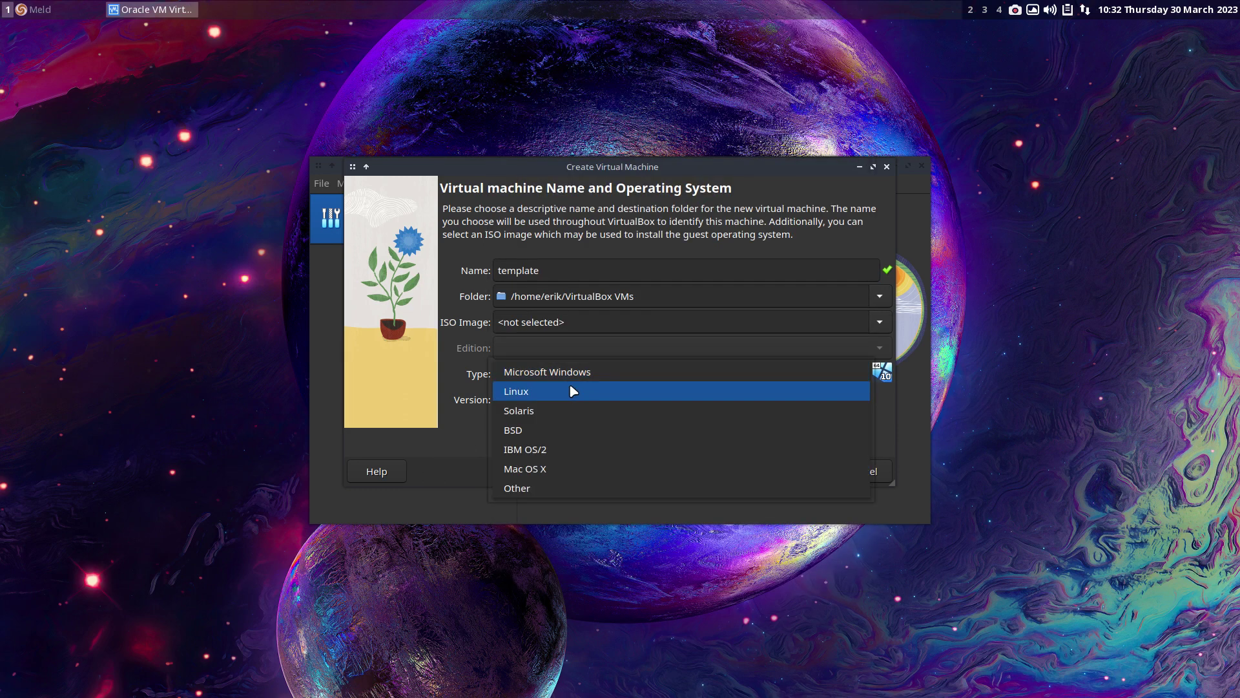
pyautogui.click(568, 383)
pyautogui.scroll(8, 587, 405)
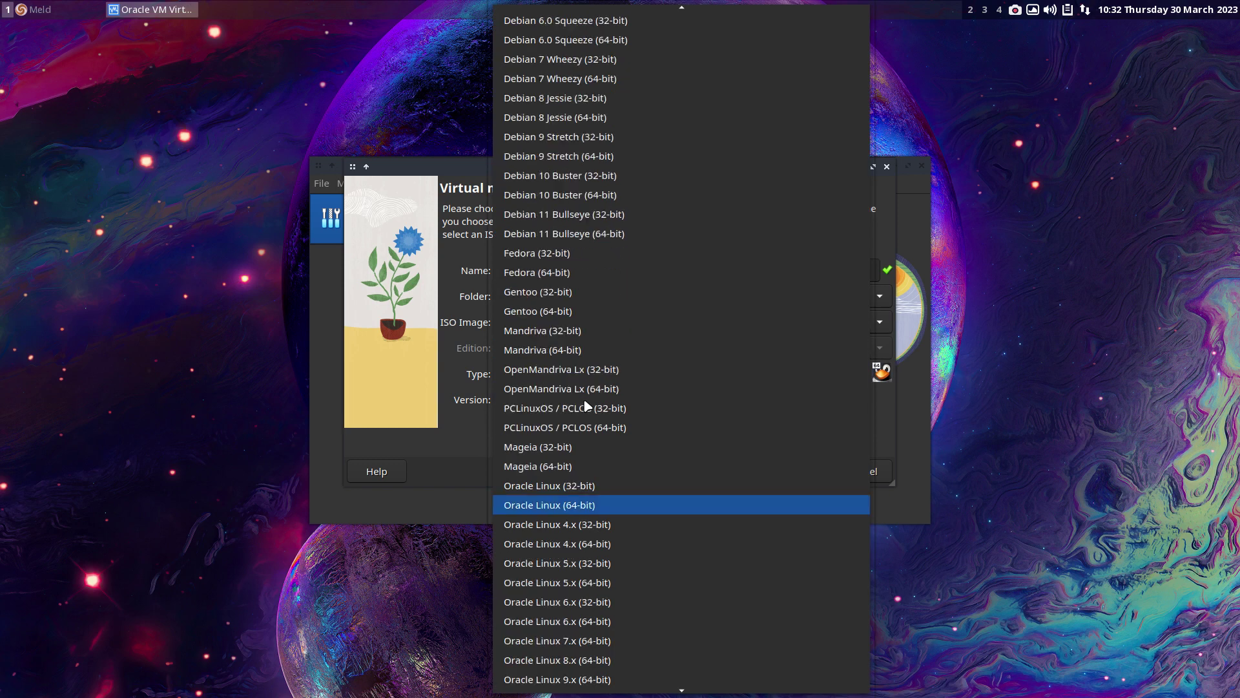
pyautogui.click(571, 130)
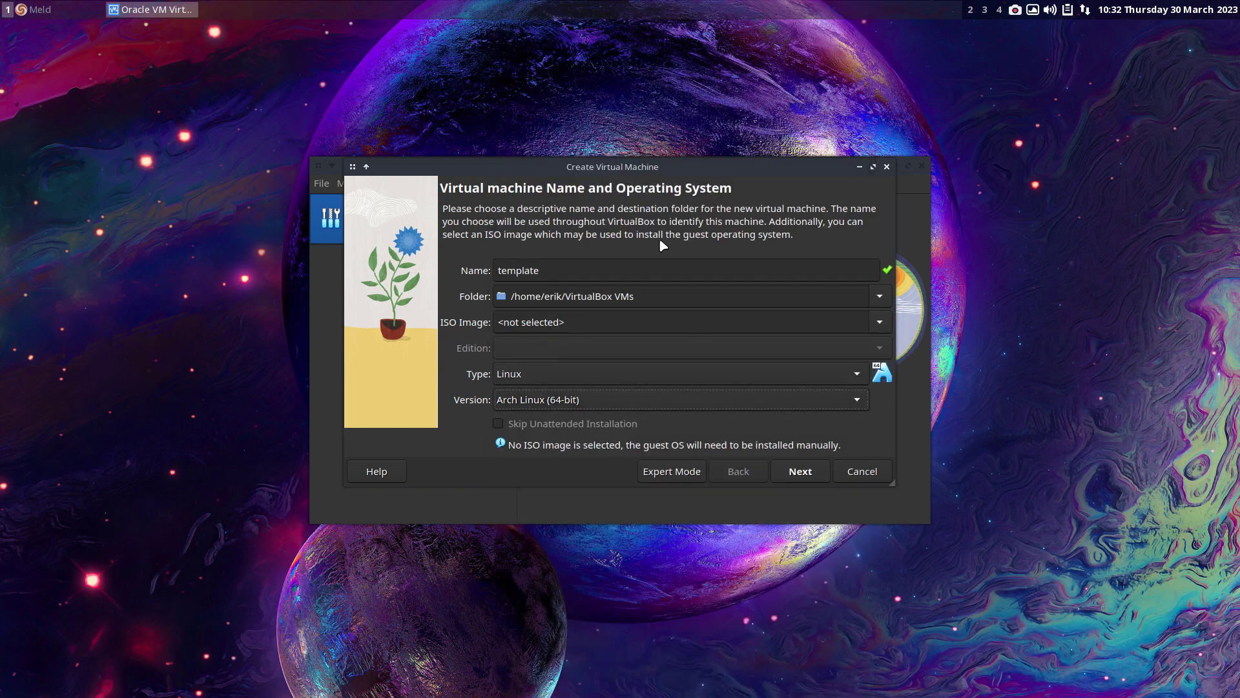
pyautogui.click(798, 472)
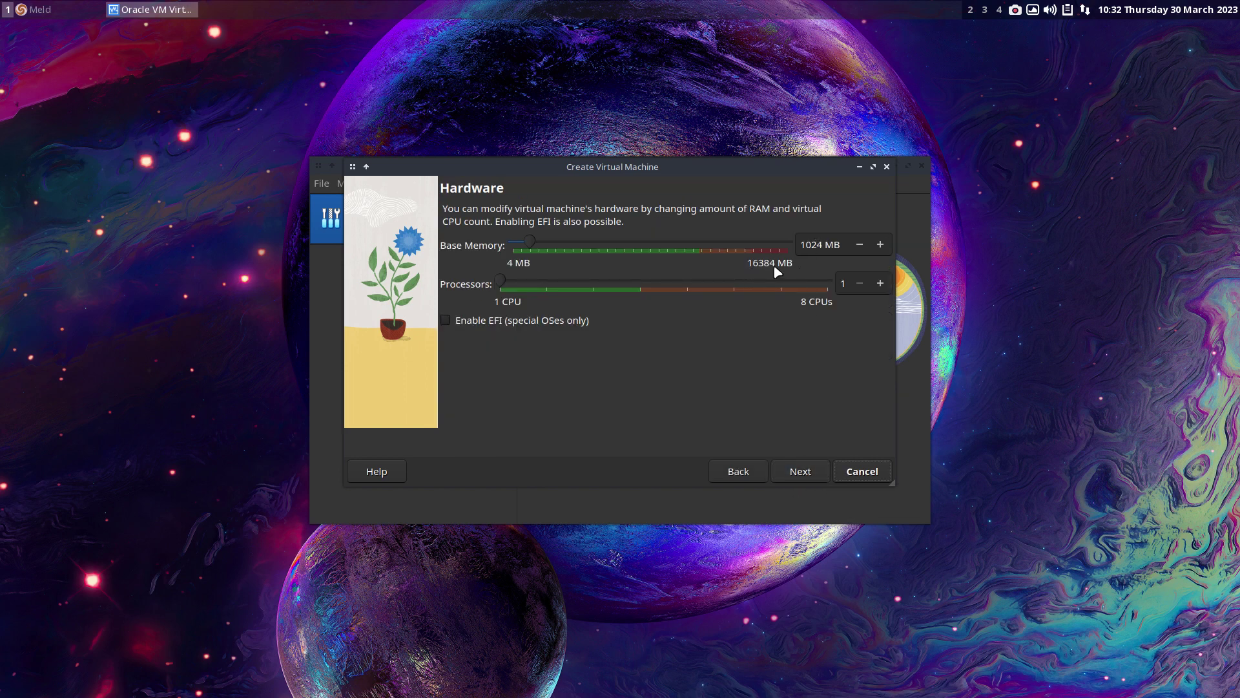
# - Give it 8522 MB memory, 4 CPUs, EFI enabled, and a 17.33 GB disk
pyautogui.moveTo(531, 242); pyautogui.dragTo(656, 245)
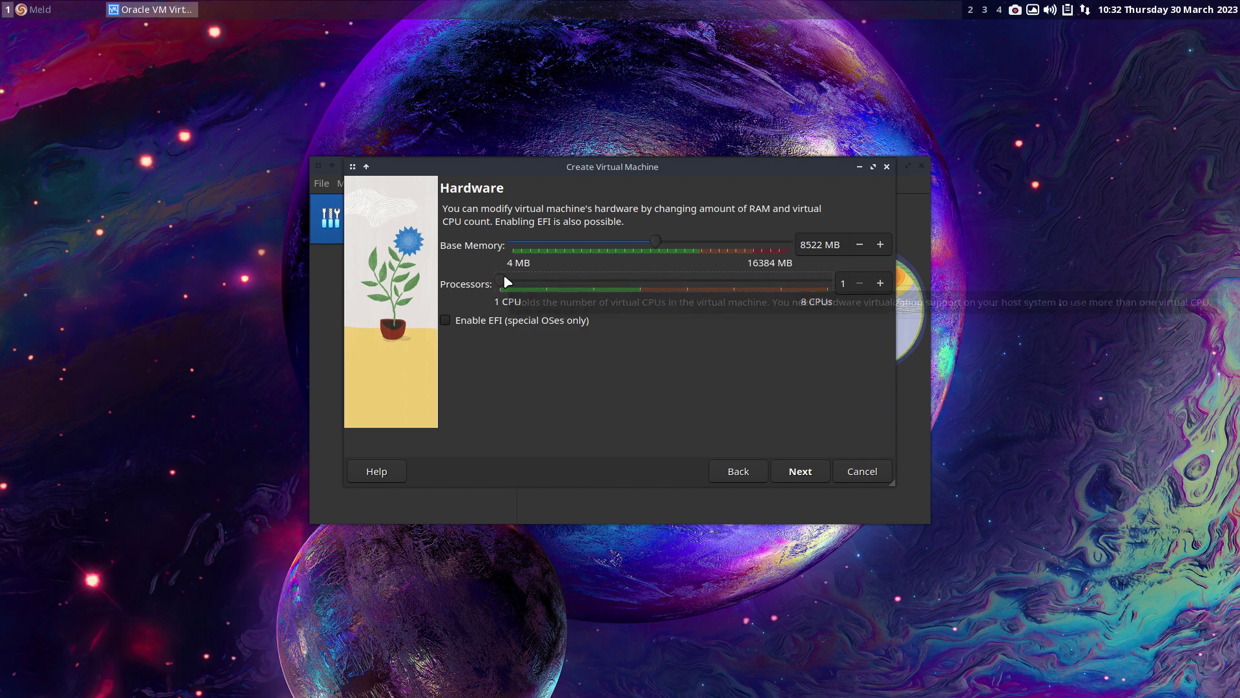
pyautogui.moveTo(504, 278); pyautogui.dragTo(651, 288)
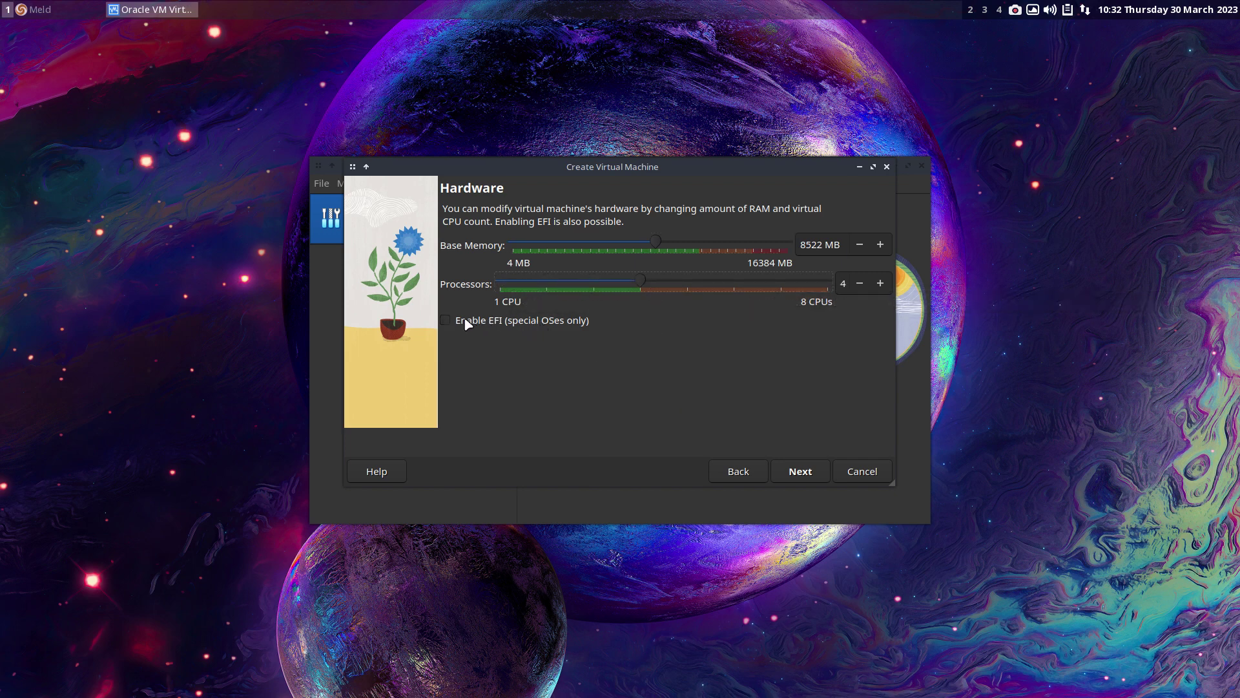
pyautogui.click(446, 323)
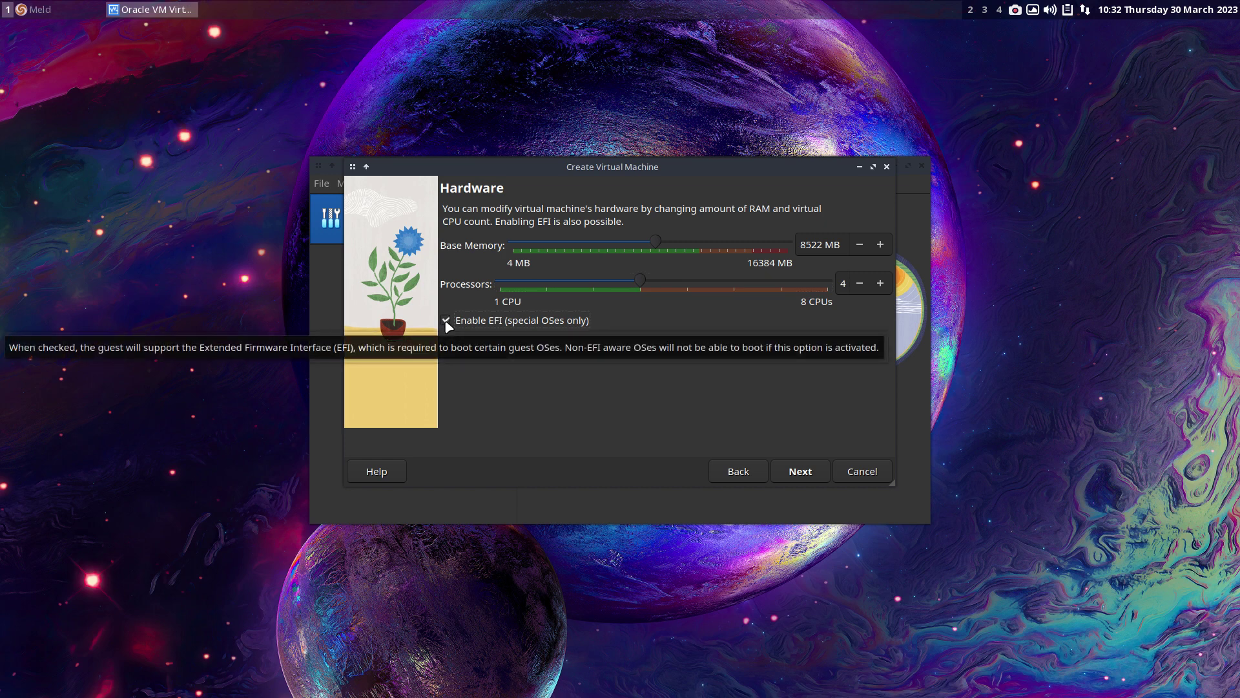
pyautogui.click(801, 471)
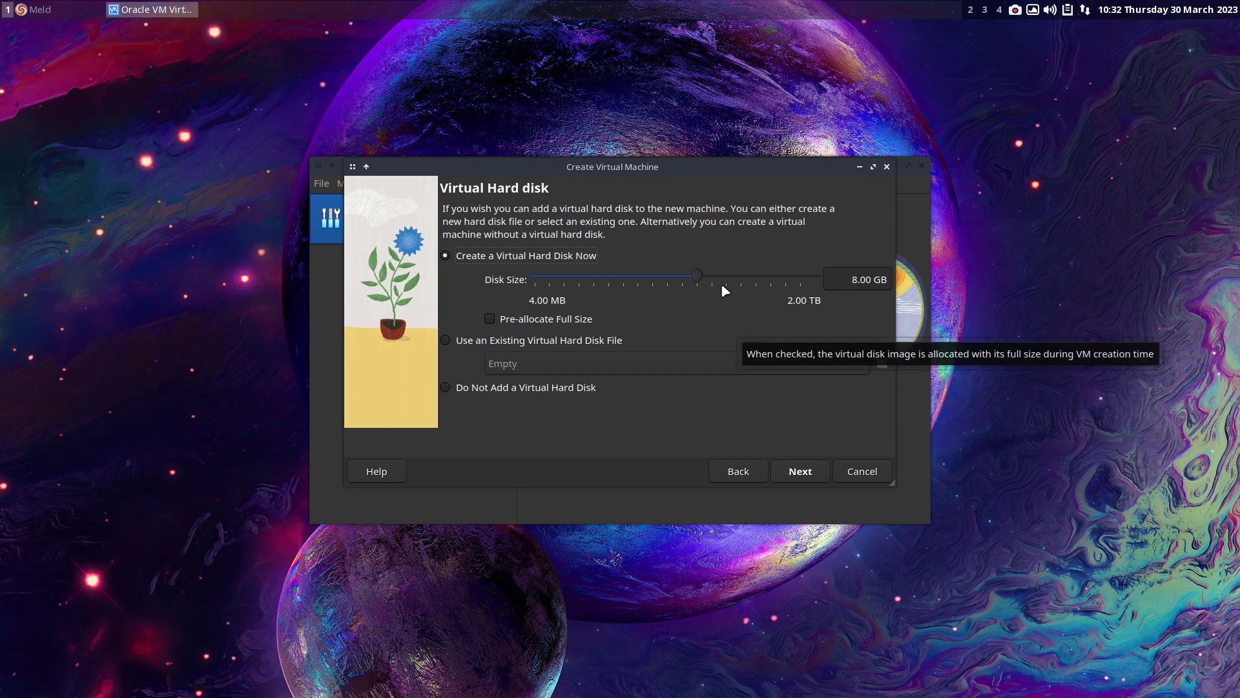
pyautogui.moveTo(697, 276); pyautogui.dragTo(716, 279)
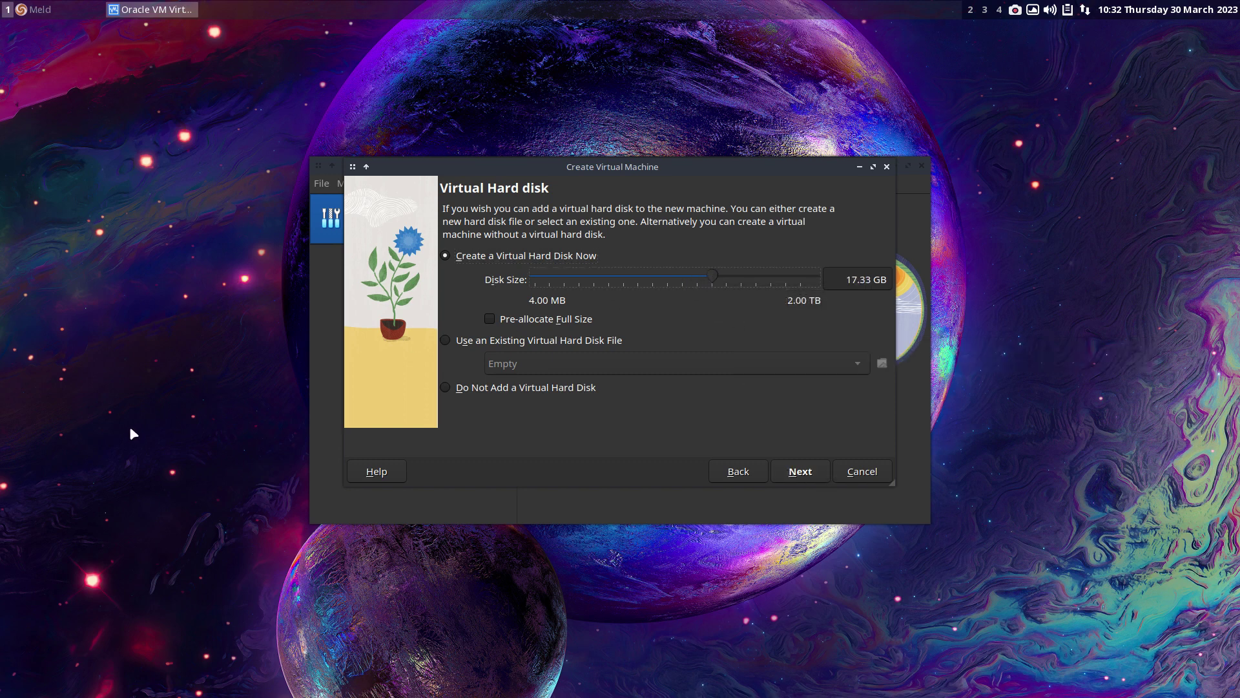
# - Try launching Chromium with Ctrl+Alt+G and dismiss the missing-chromium error
pyautogui.hotkey('ctrl', 'alt', 'g')
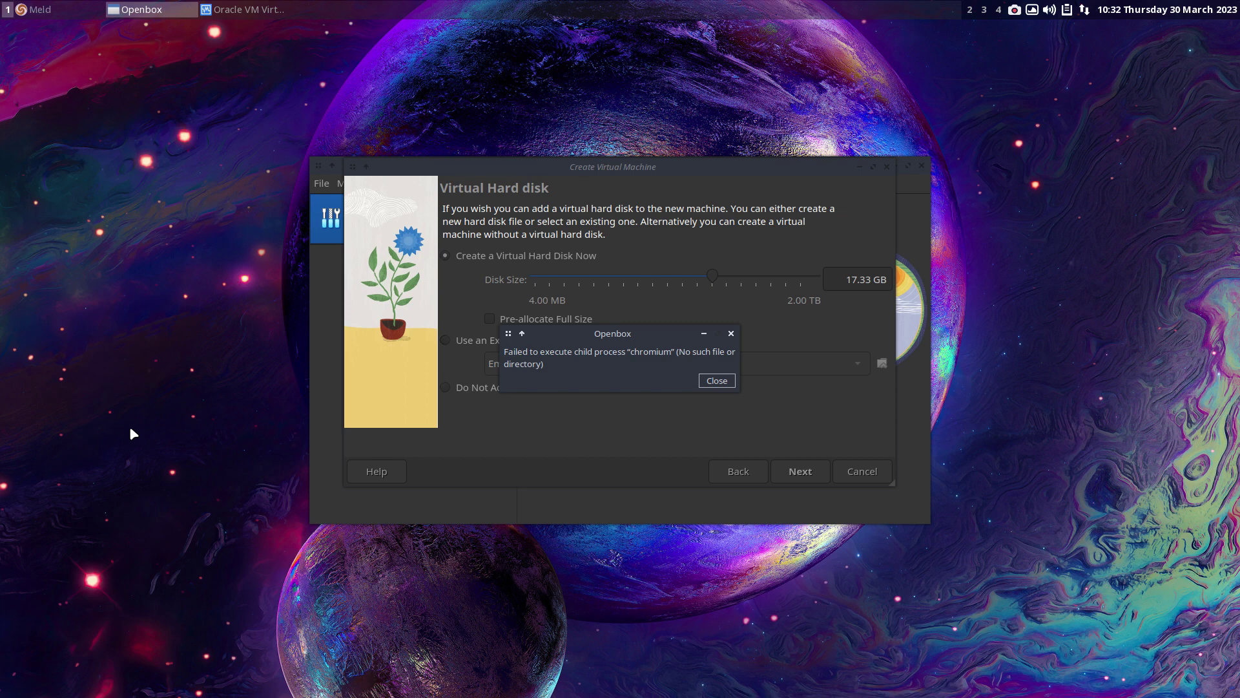
pyautogui.click(715, 381)
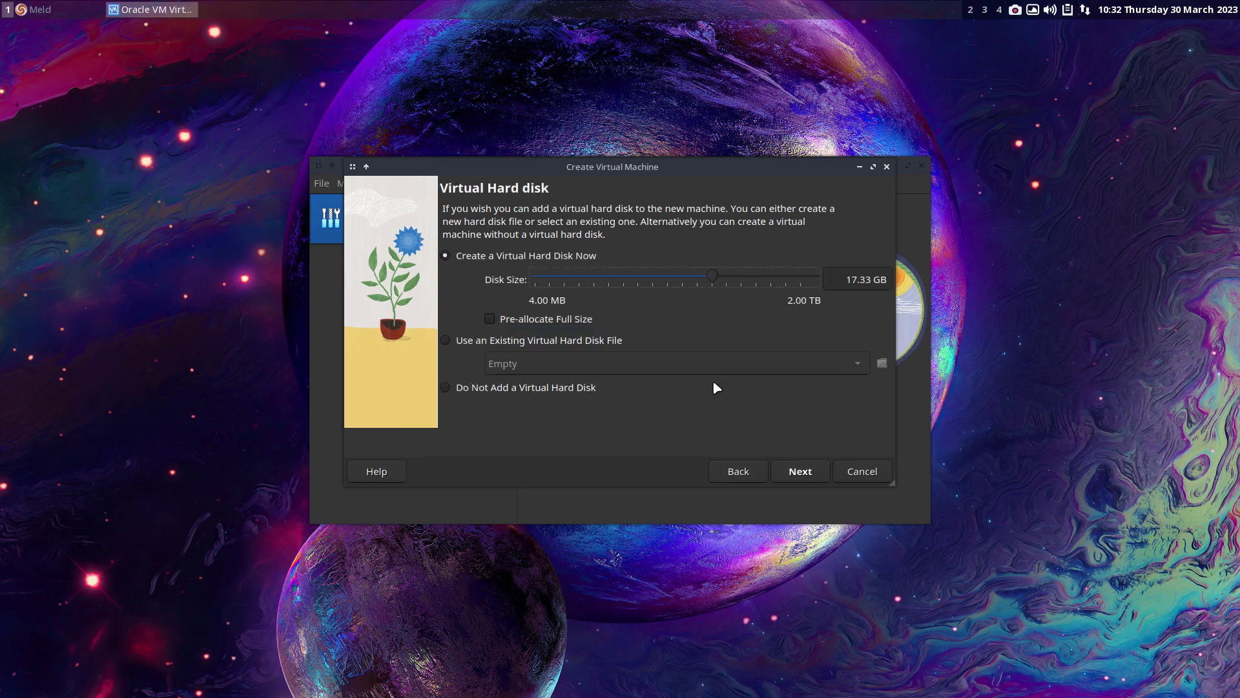
pyautogui.press('F12')
# - Install chromium 111.0.5563.146-1 with sudo pacman -S chromium, then launch Chromium
pyautogui.write('sudo pacma')
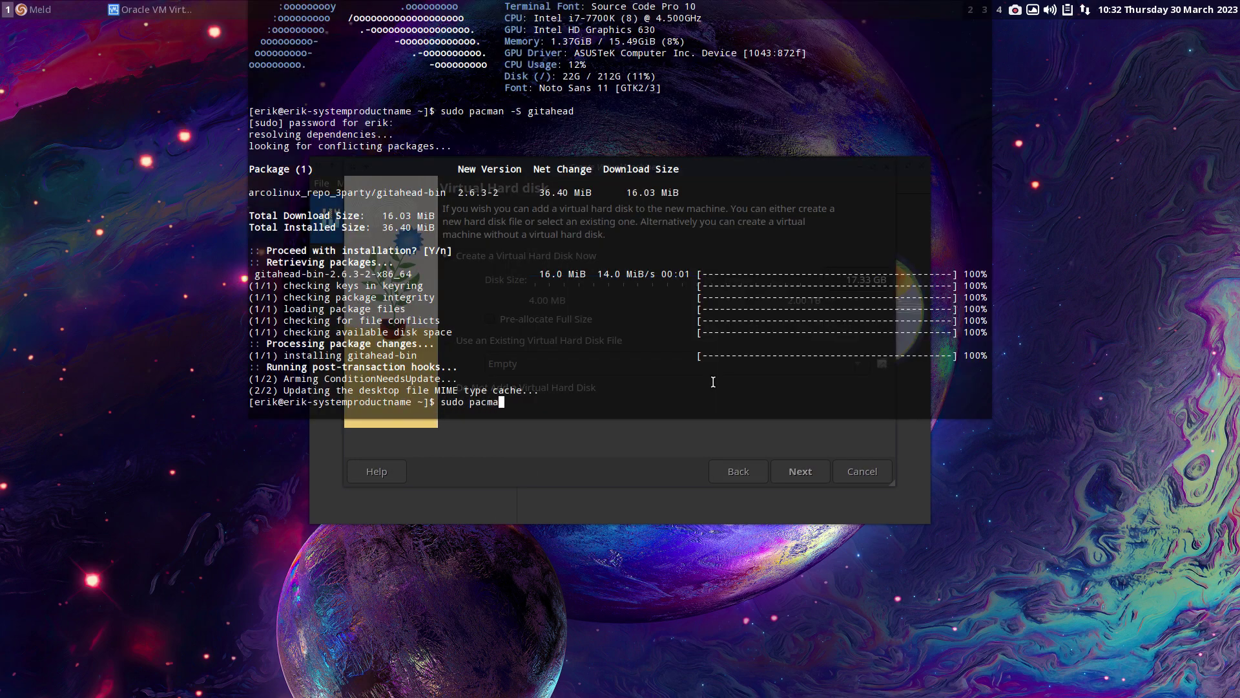
pyautogui.write('n -S chromium')
pyautogui.press('Return')
pyautogui.press('Return')
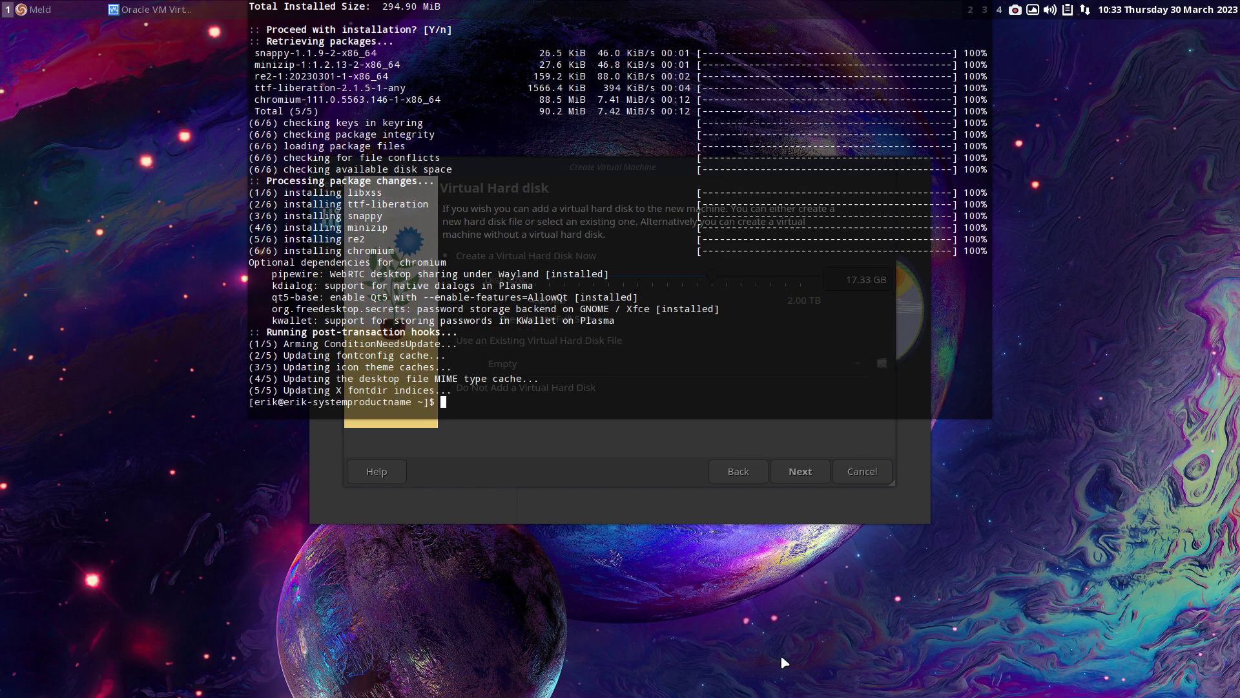
pyautogui.press('F12')
pyautogui.hotkey('ctrl', 'alt', 'g')
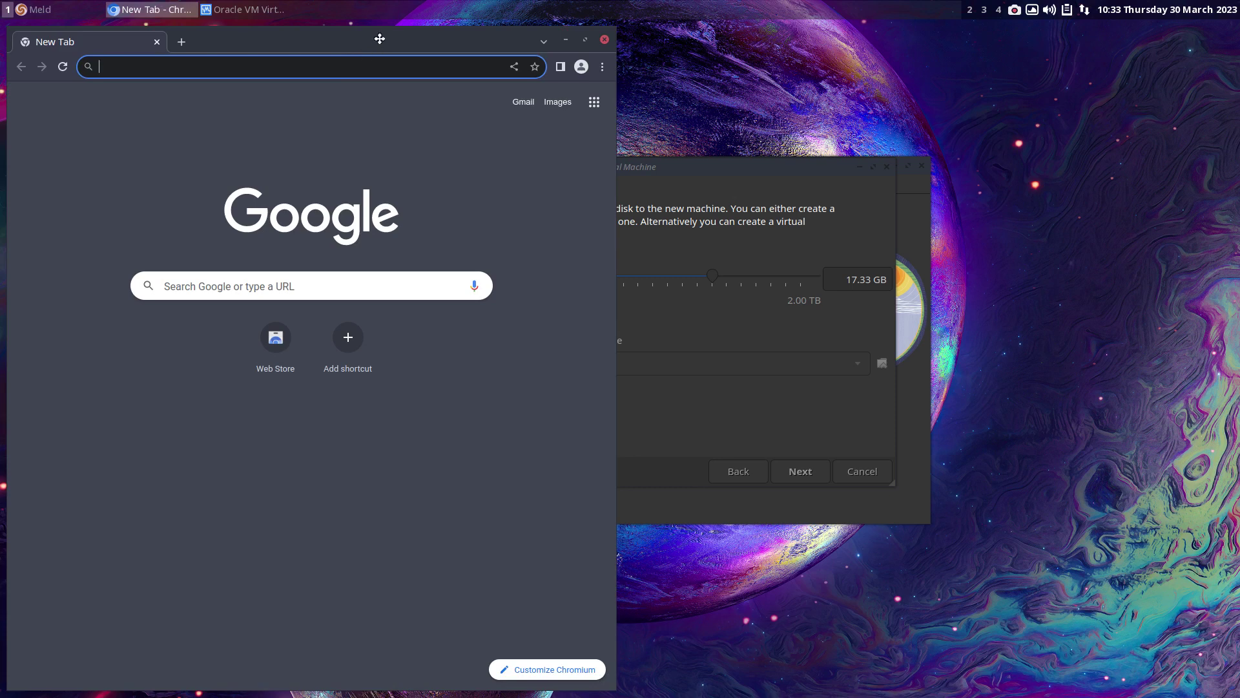
# - Maximize Chromium, load arcolinux.info Downloads, accept all cookies, then close the browser
pyautogui.doubleClick(380, 37)
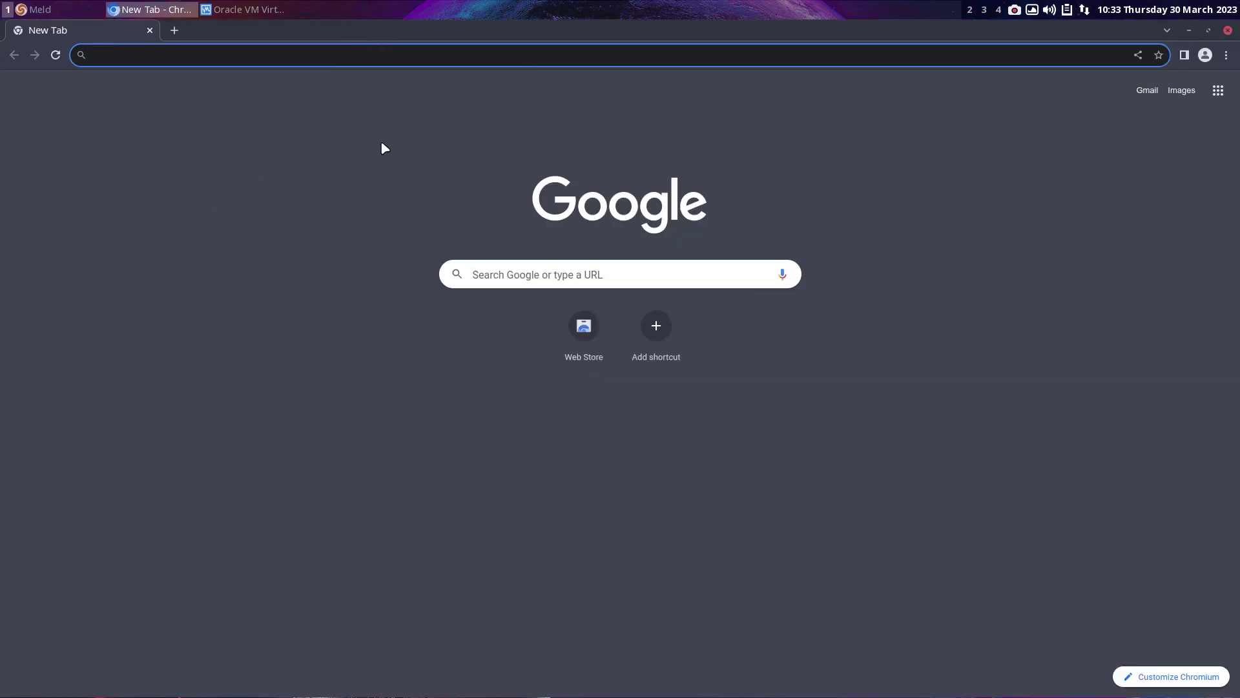
pyautogui.write('arci')
pyautogui.press('BackSpace')
pyautogui.write('olinux')
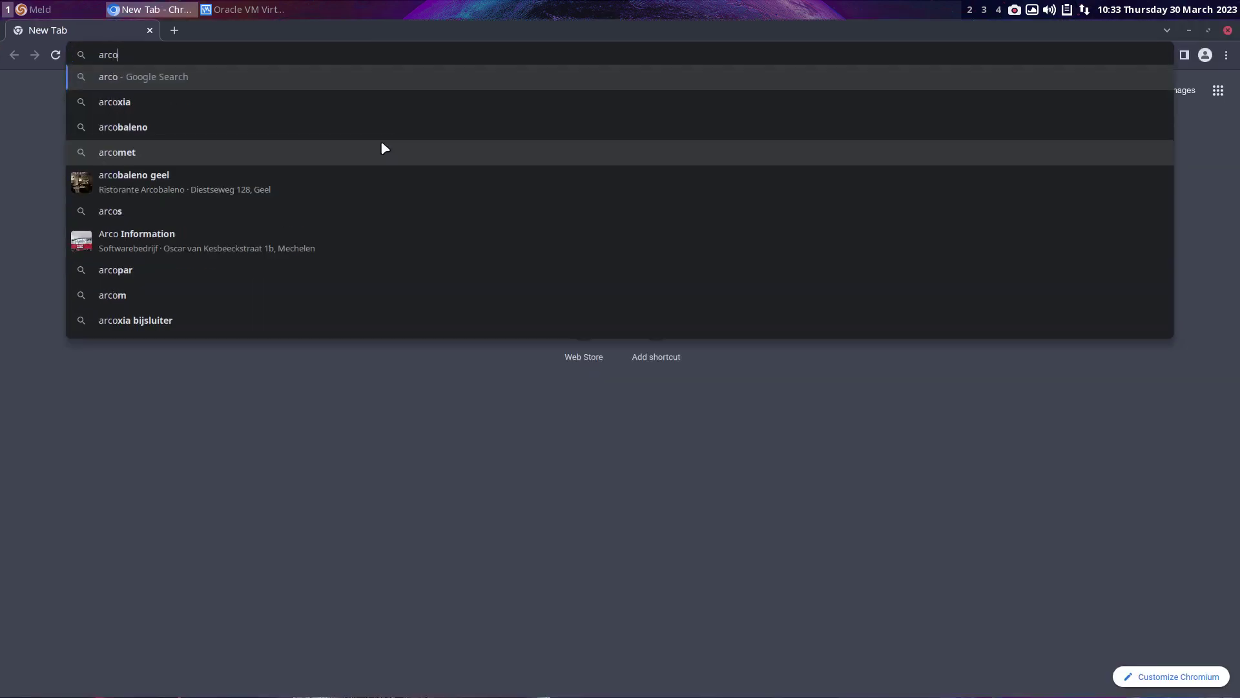
pyautogui.write('.in')
pyautogui.press('Return')
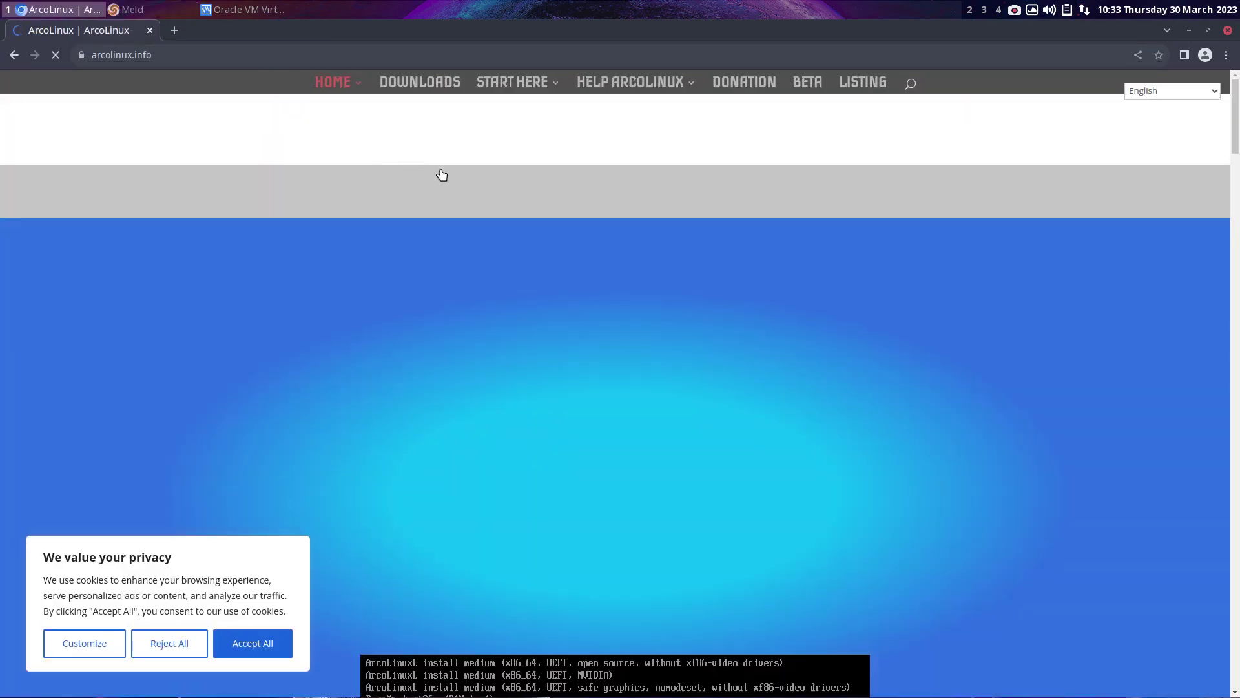
pyautogui.click(485, 295)
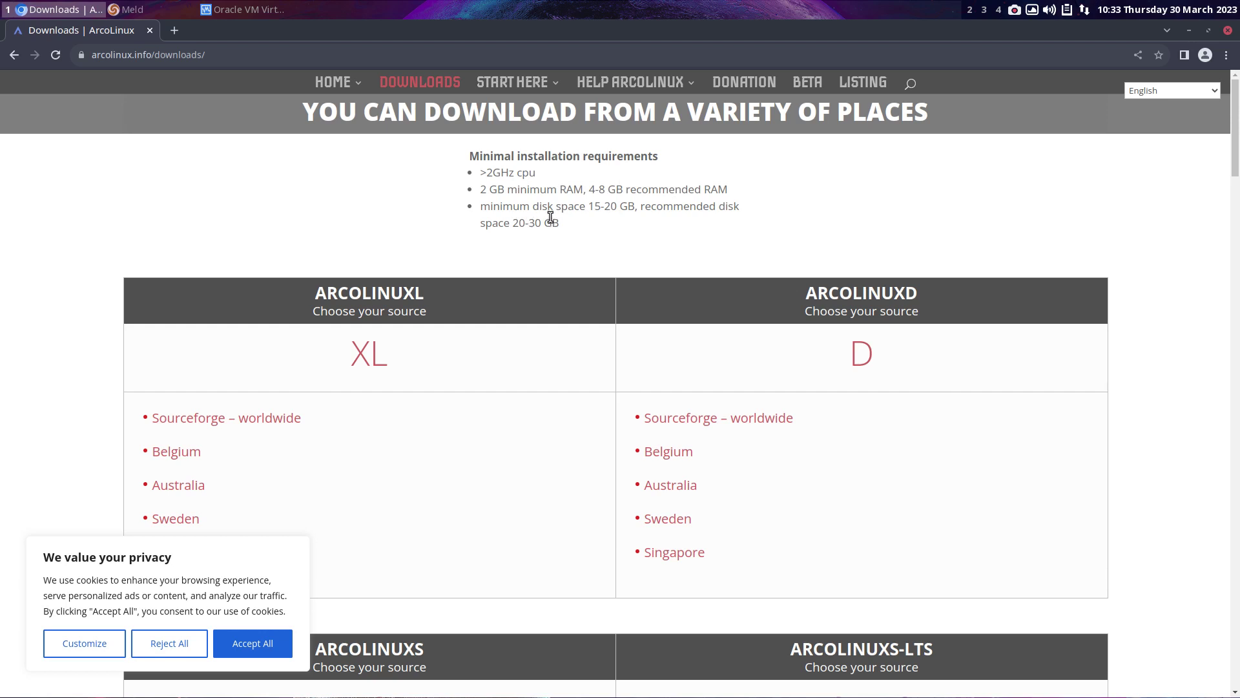
pyautogui.click(265, 651)
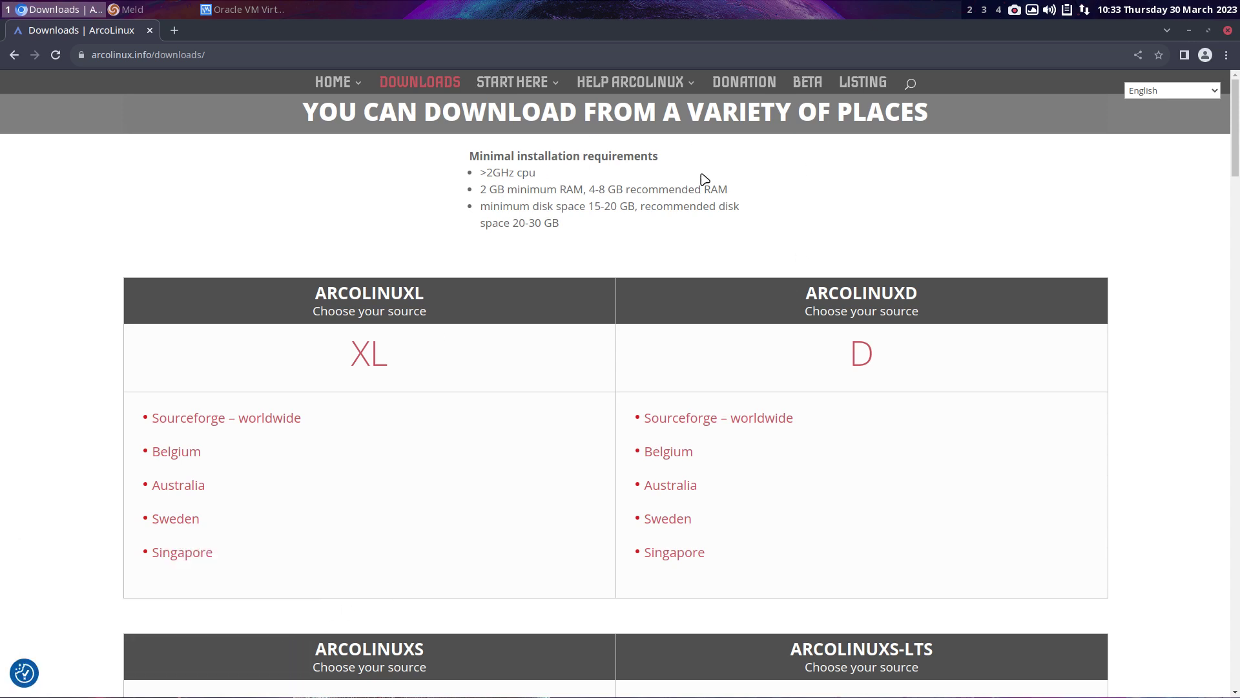
pyautogui.click(1228, 31)
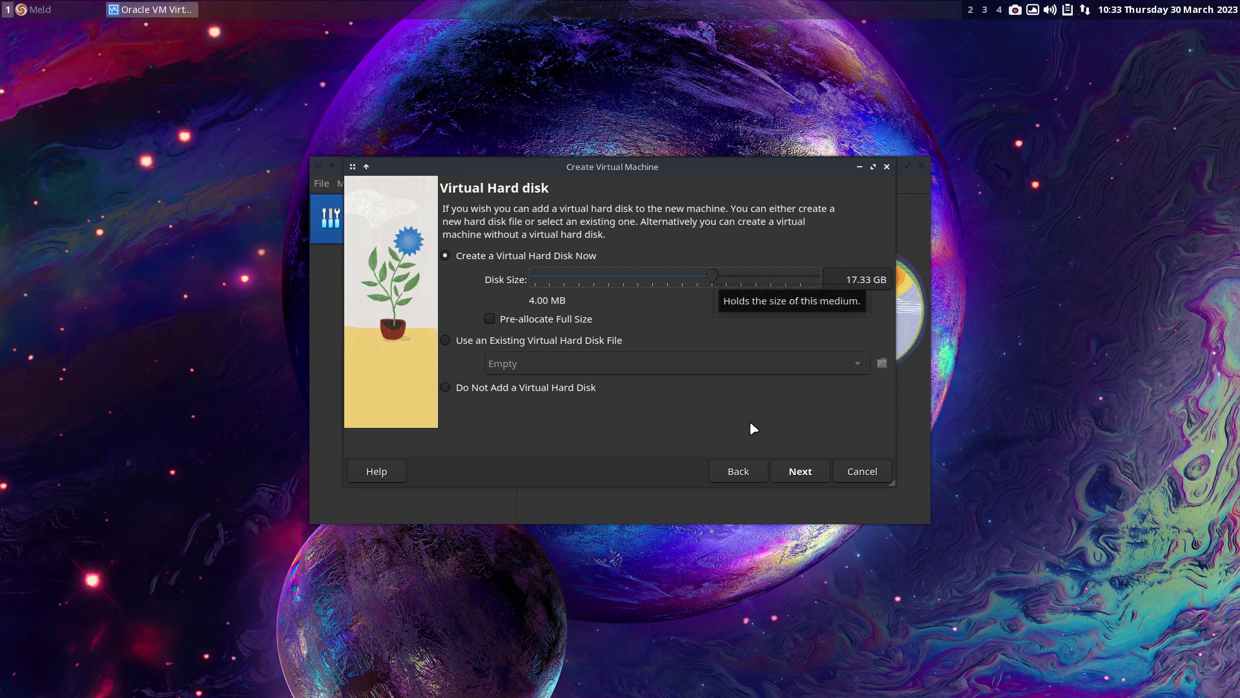
# - Enlarge the virtual disk to 30.64 GB and finish creating the template VM
pyautogui.moveTo(705, 277)
pyautogui.mouseDown()
pyautogui.moveTo(546, 277)
pyautogui.moveTo(728, 282)
pyautogui.mouseUp()
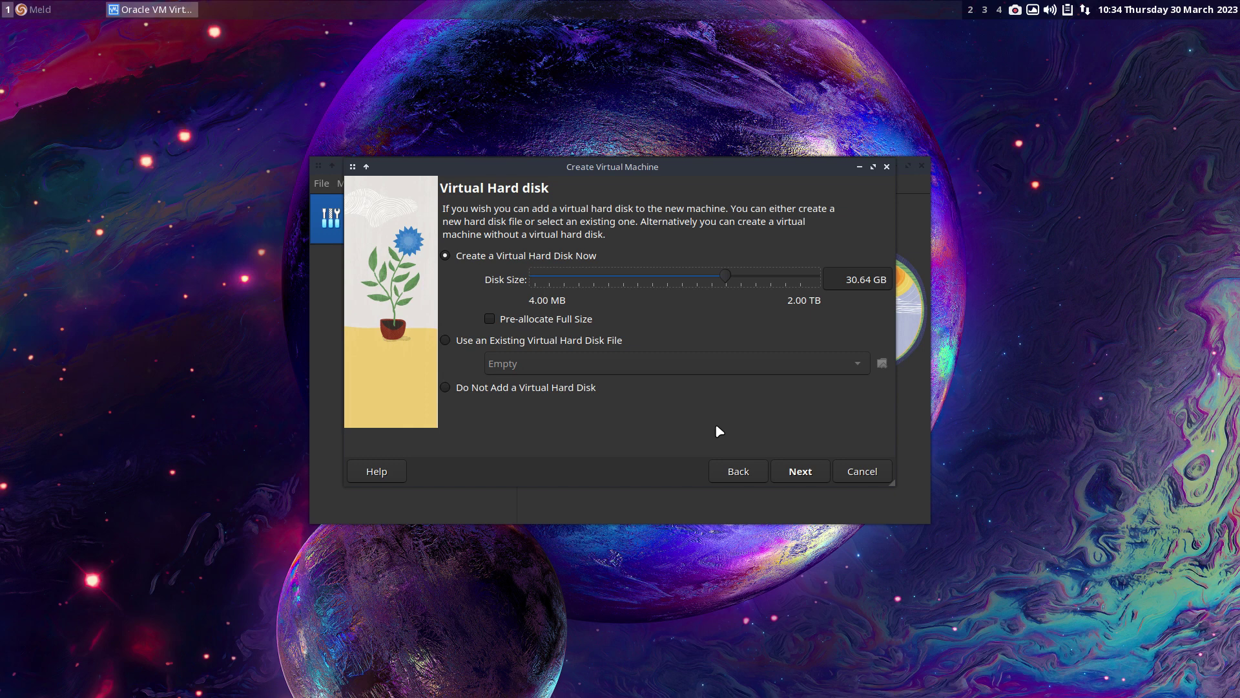
pyautogui.click(804, 478)
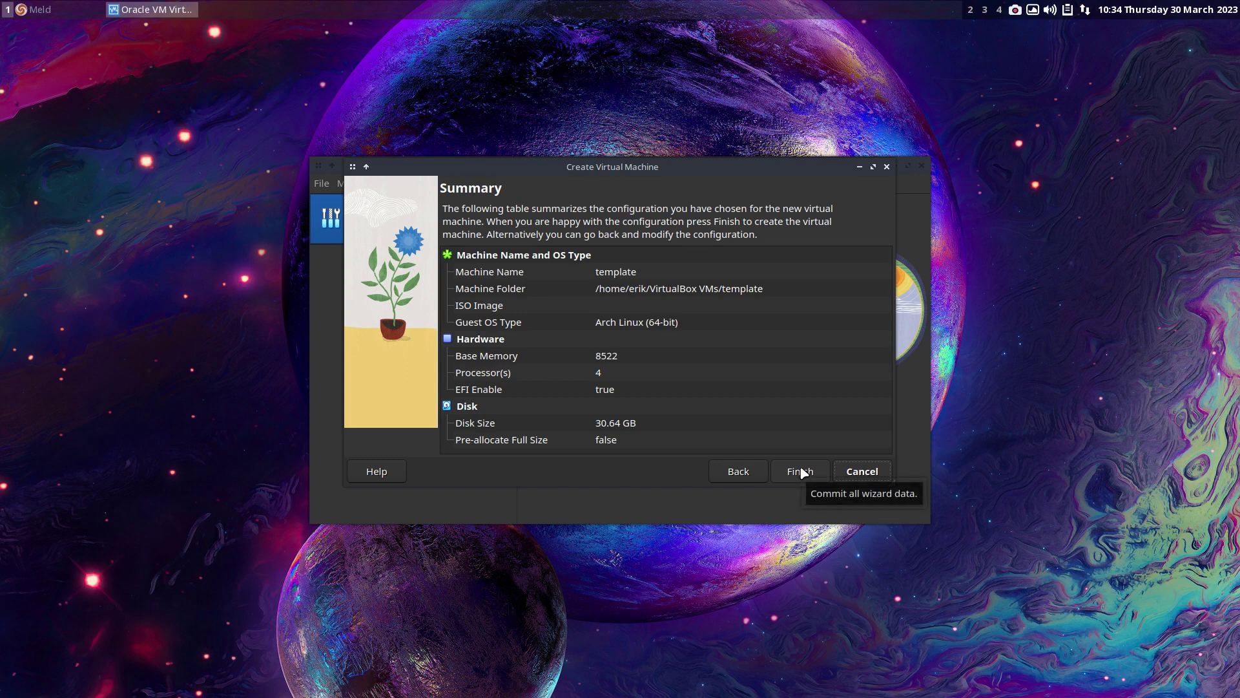
pyautogui.click(801, 472)
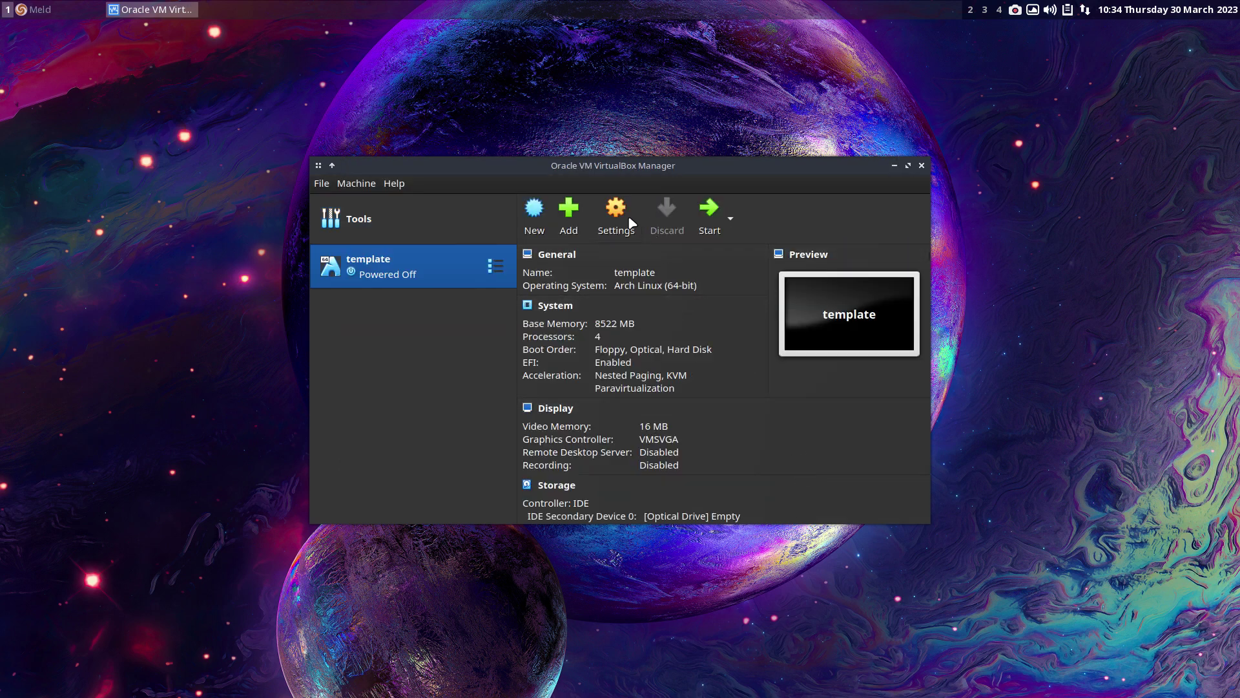
# - Enable PAE/NX in the template VM's System processor settings
pyautogui.click(626, 221)
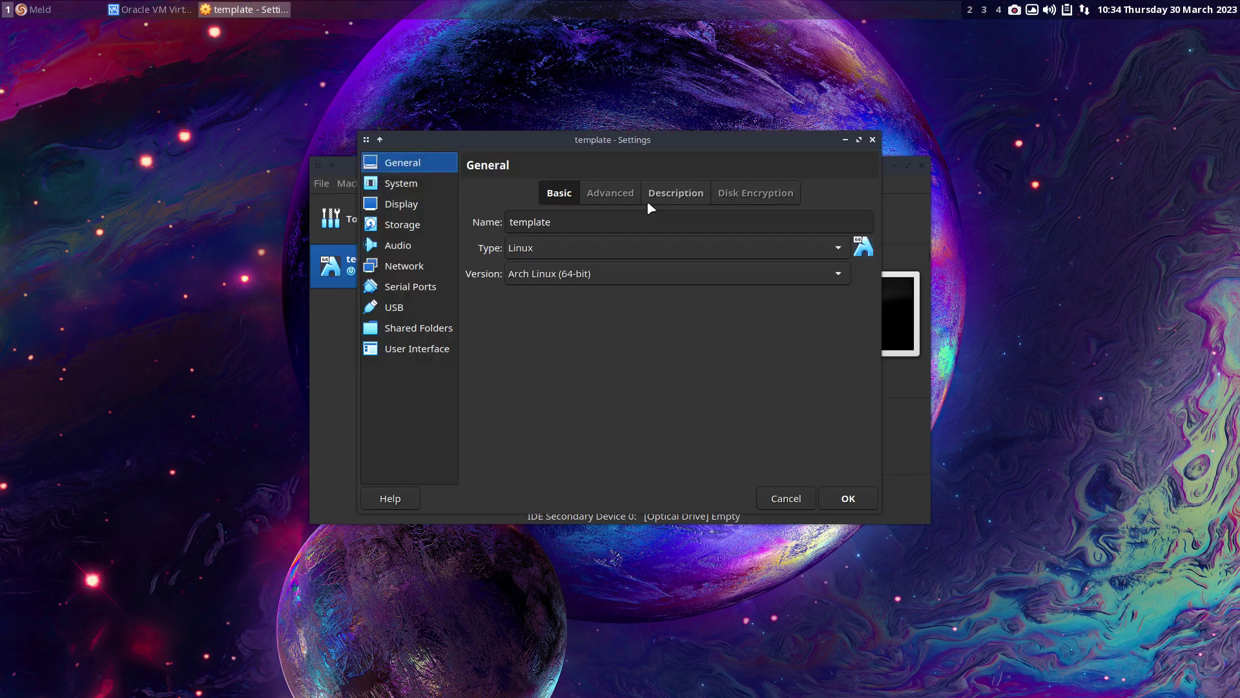
pyautogui.click(611, 195)
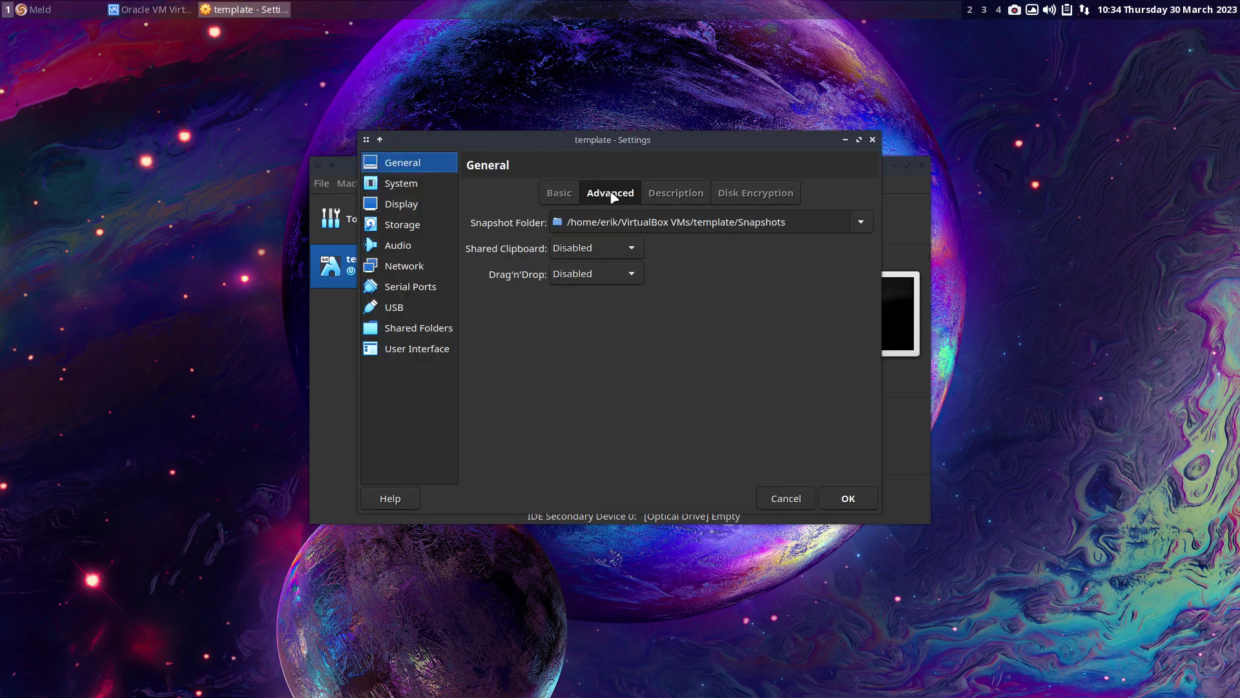
pyautogui.click(674, 197)
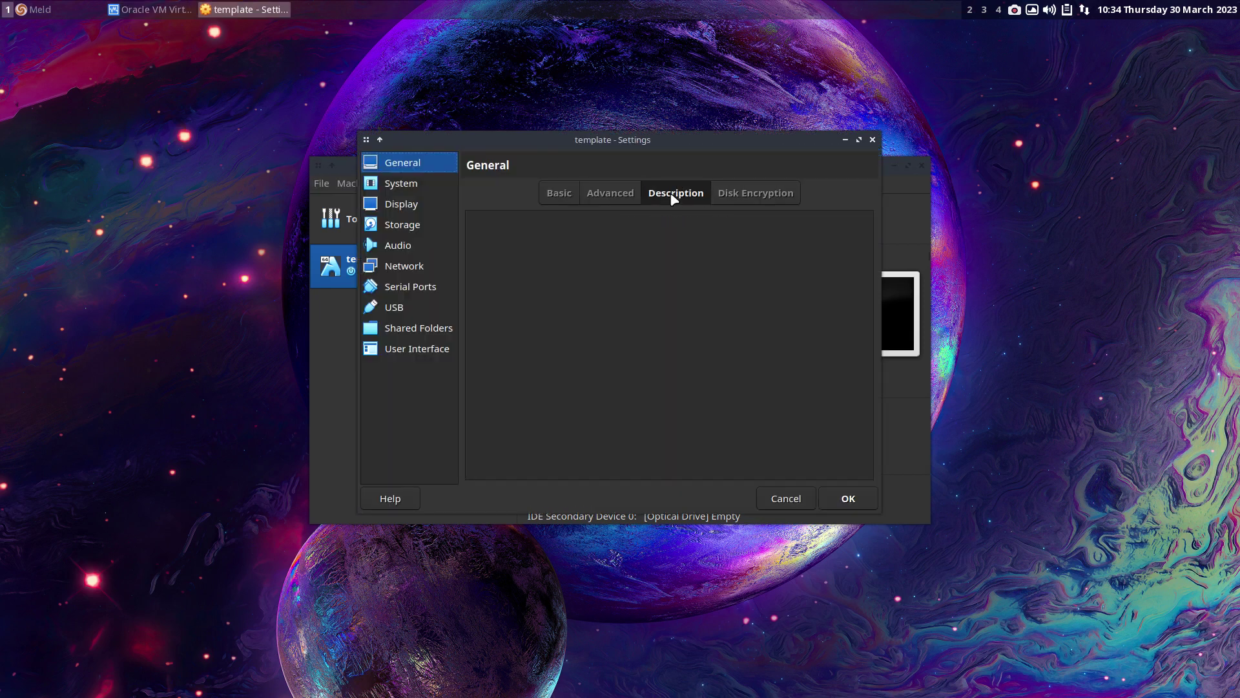
pyautogui.click(775, 196)
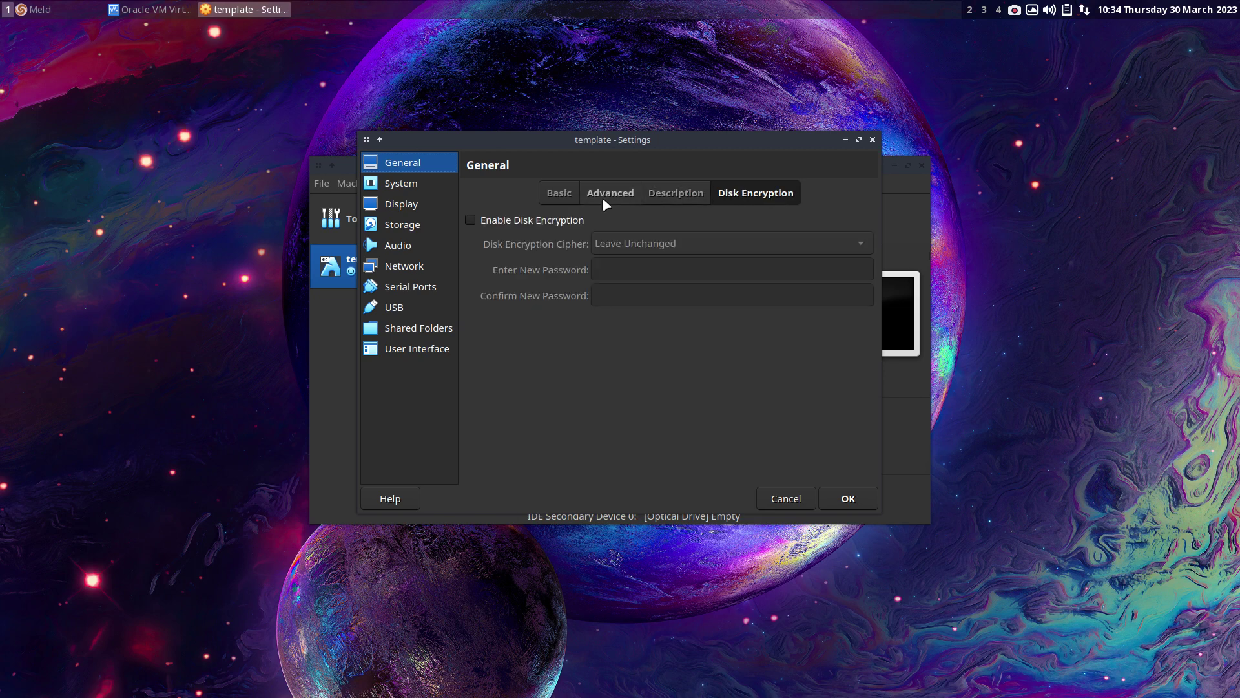
pyautogui.click(425, 187)
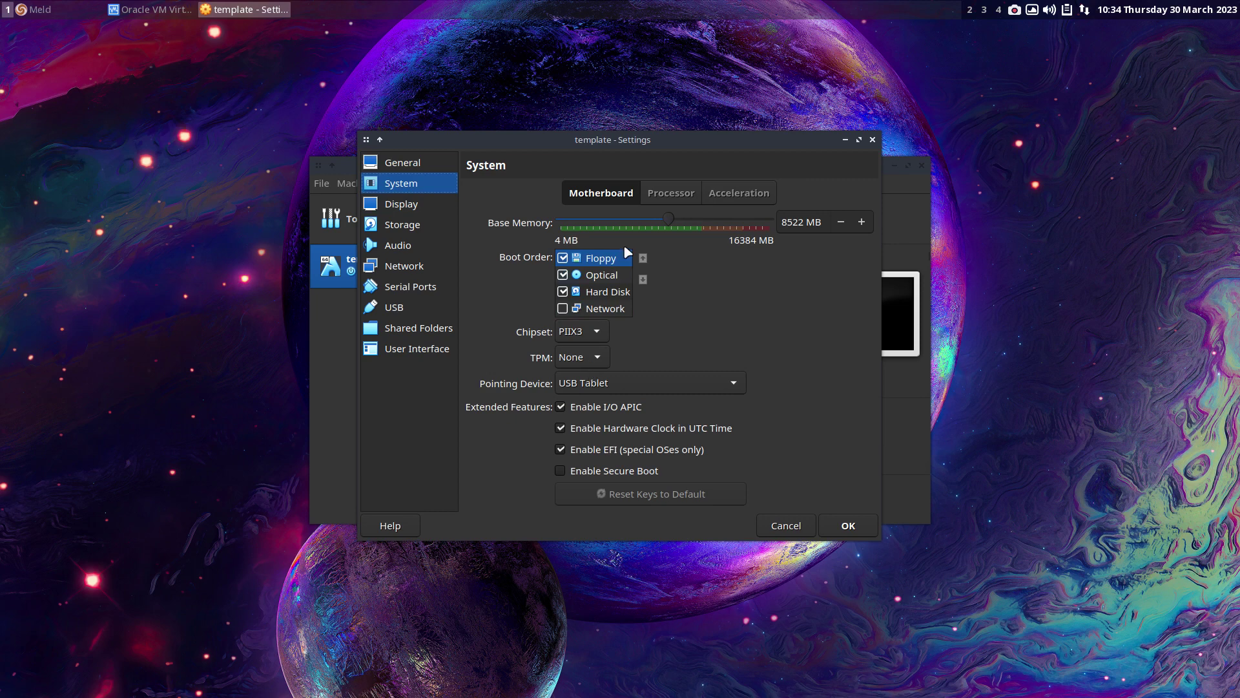
pyautogui.click(669, 193)
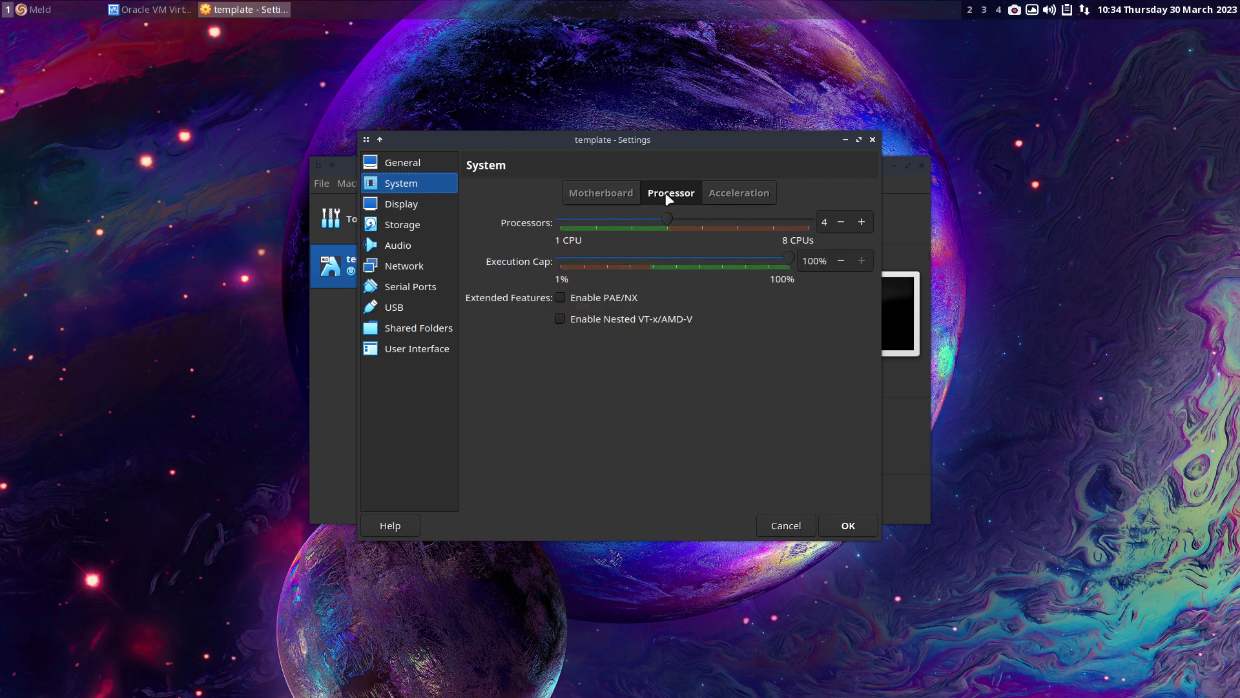
pyautogui.click(618, 298)
pyautogui.click(753, 194)
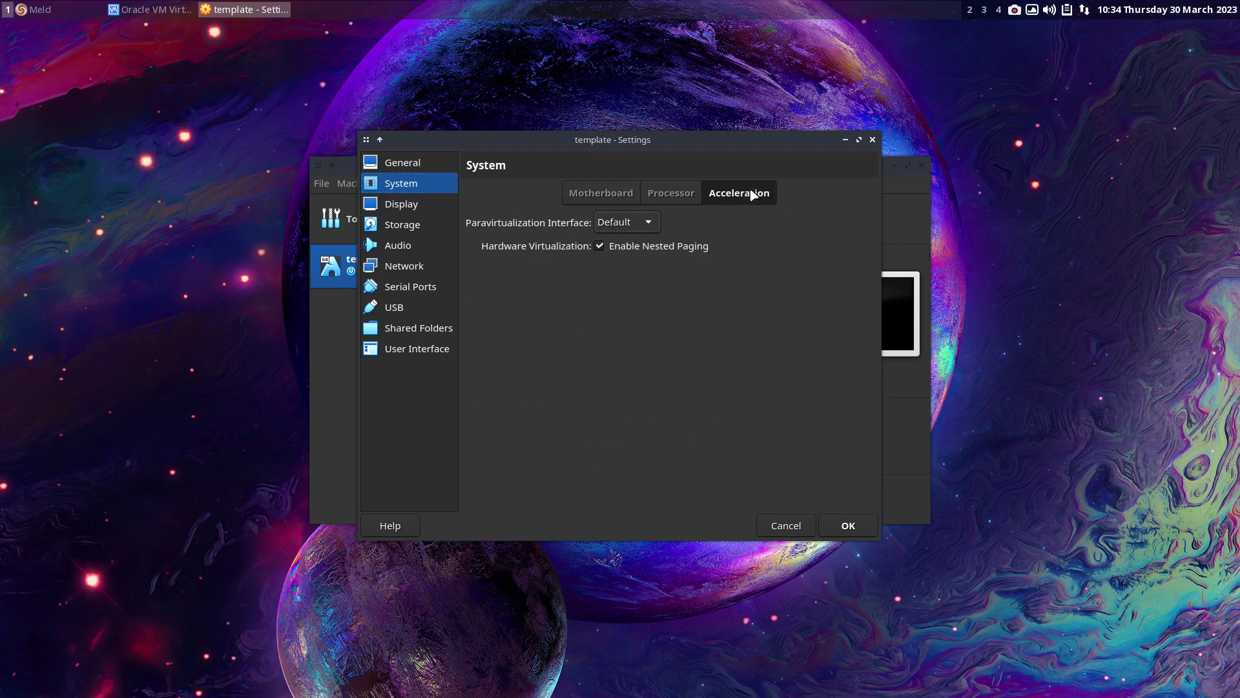
# - Set Display video memory to 128 MB, keeping VMSVGA as the graphics controller
pyautogui.click(419, 207)
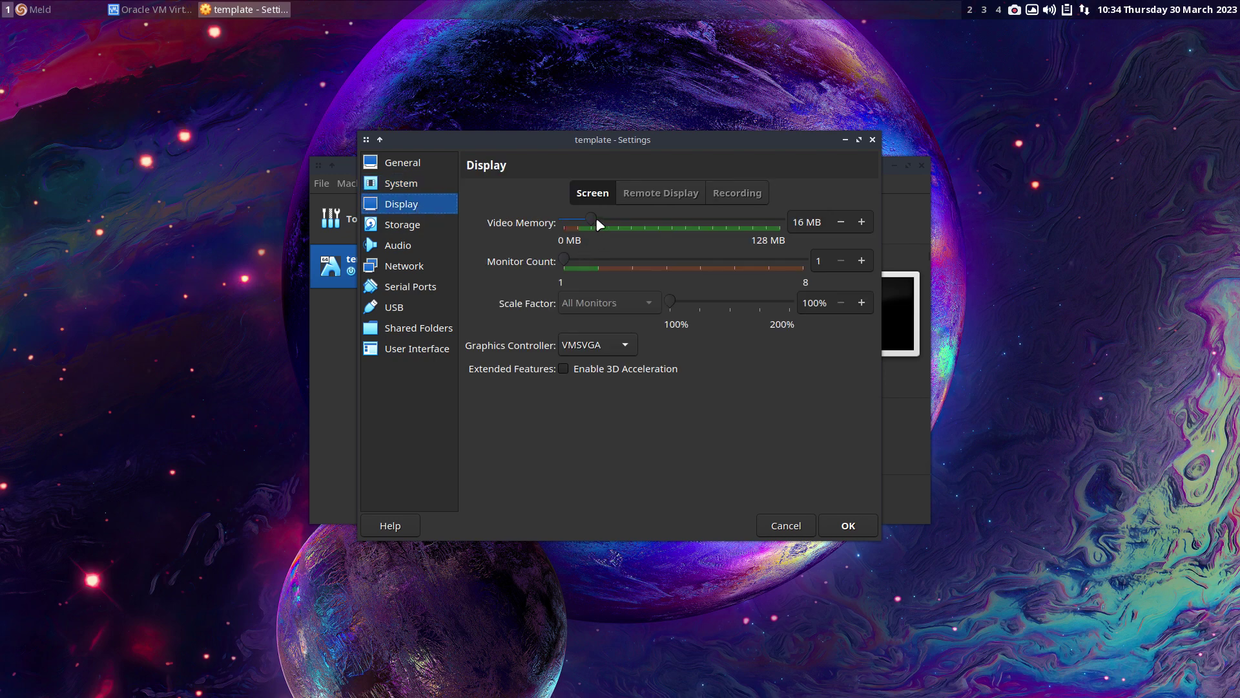
pyautogui.moveTo(599, 224); pyautogui.dragTo(781, 222)
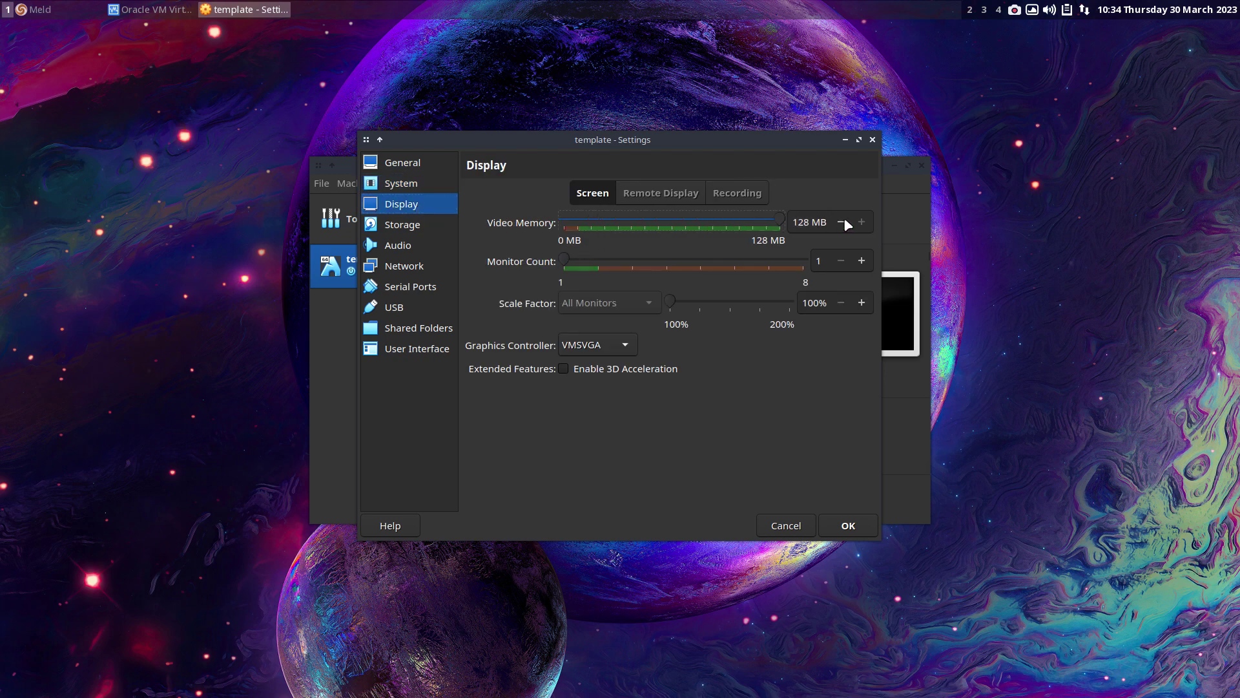
pyautogui.click(620, 353)
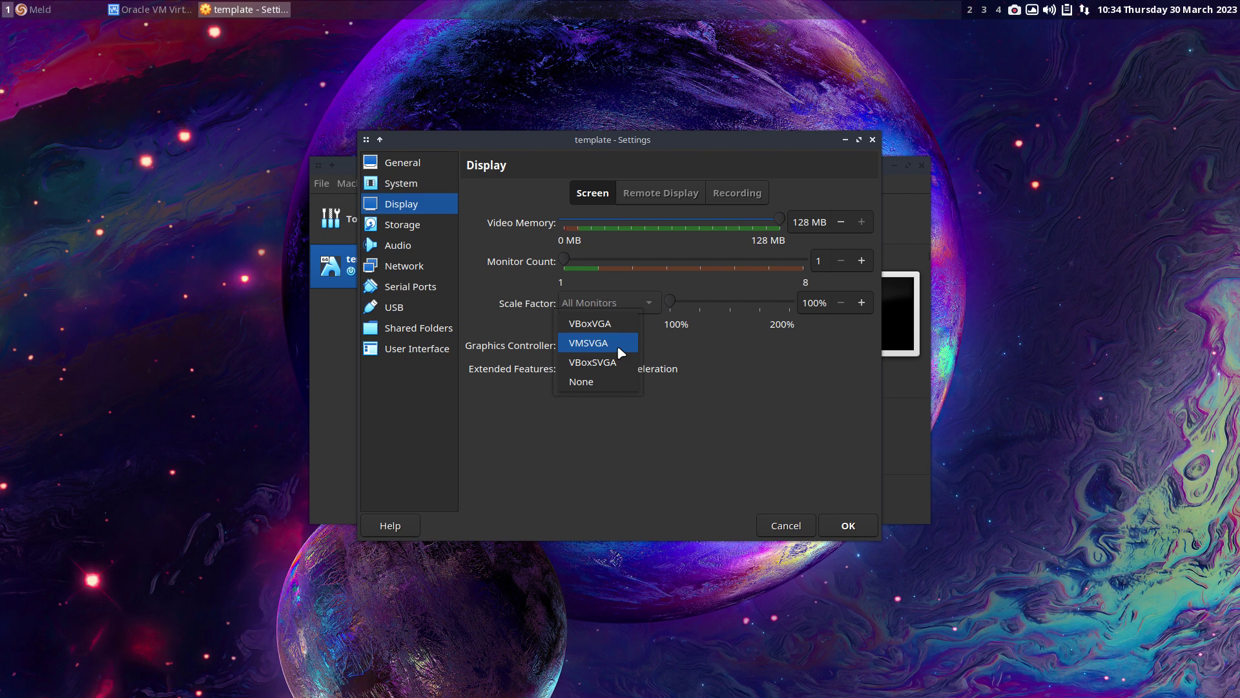
pyautogui.click(618, 345)
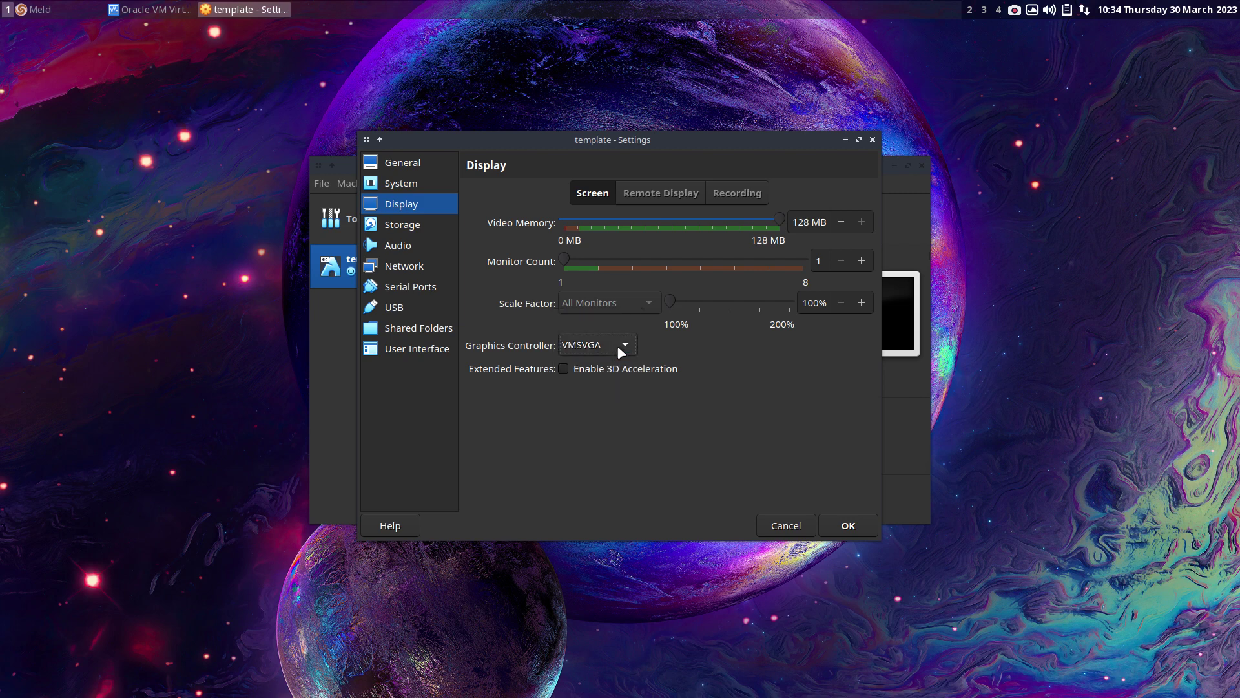
pyautogui.click(618, 345)
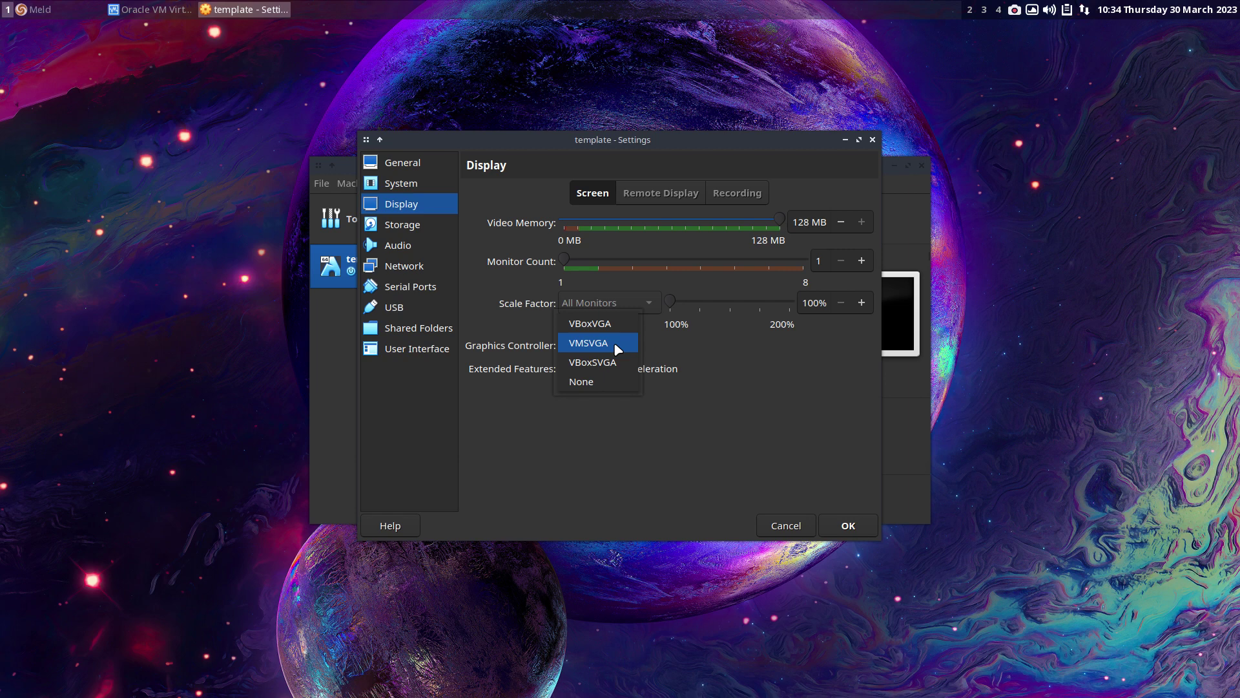
pyautogui.click(614, 342)
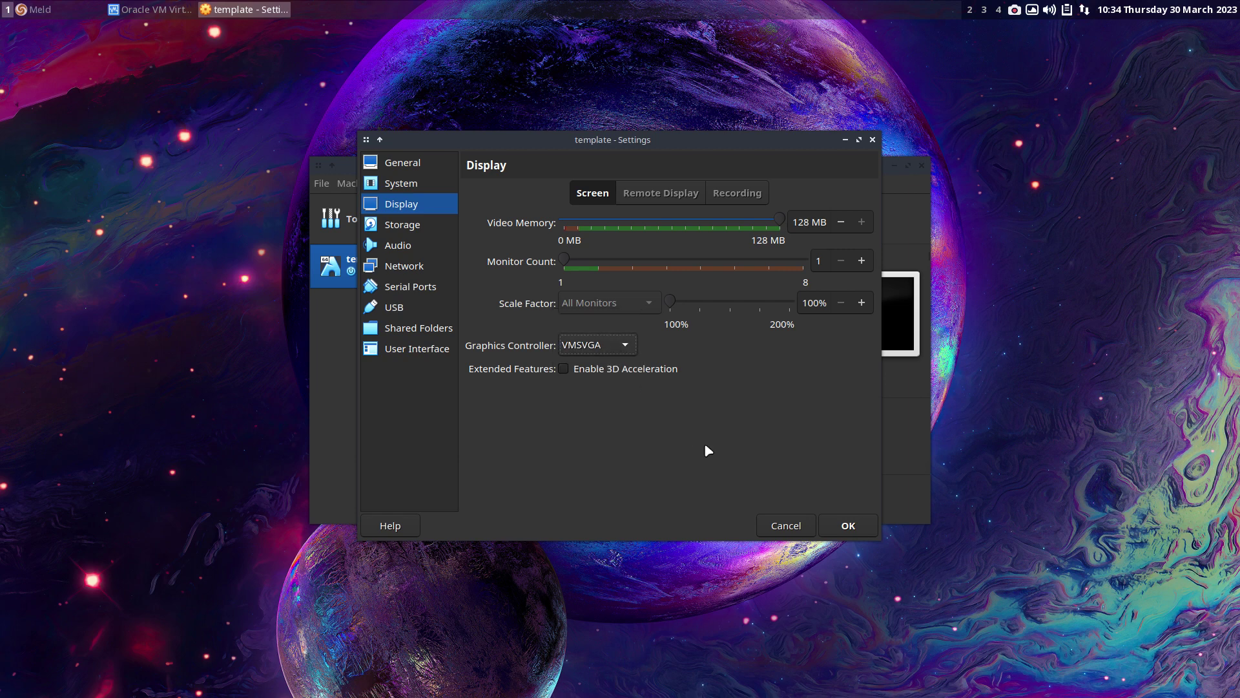
# - Disable the full-screen mini toolbar under User Interface and save the settings
pyautogui.click(666, 192)
pyautogui.click(735, 194)
pyautogui.click(413, 227)
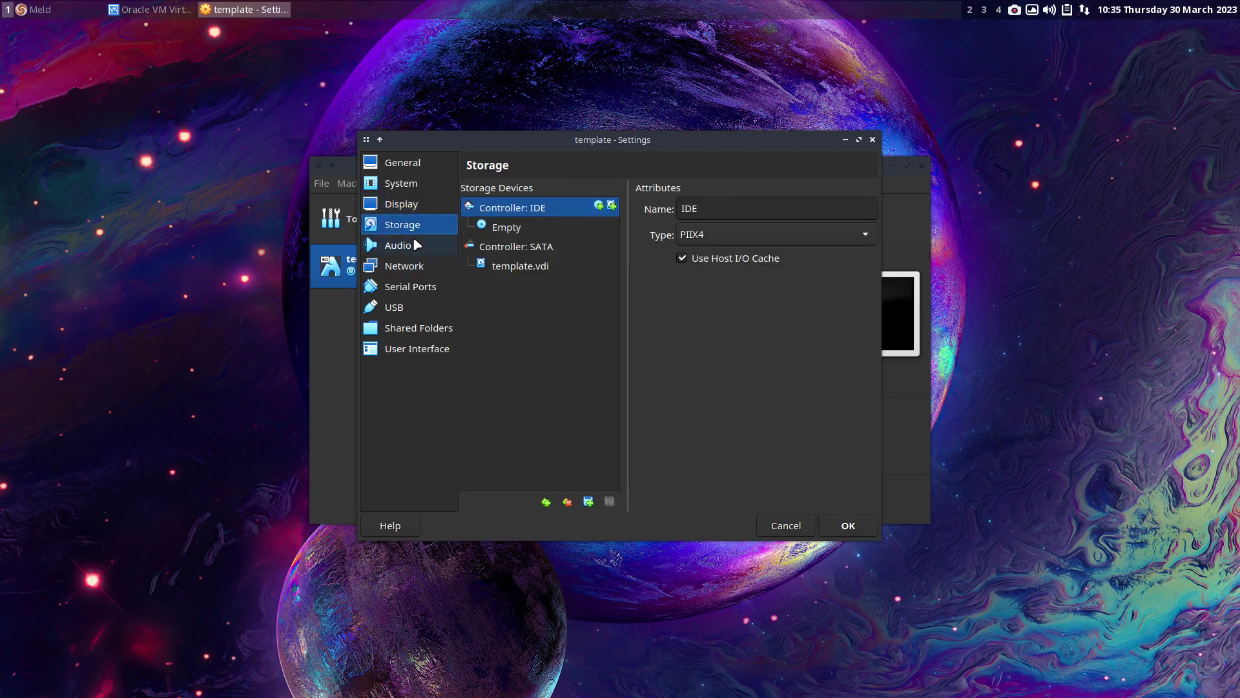
pyautogui.click(415, 245)
pyautogui.click(470, 189)
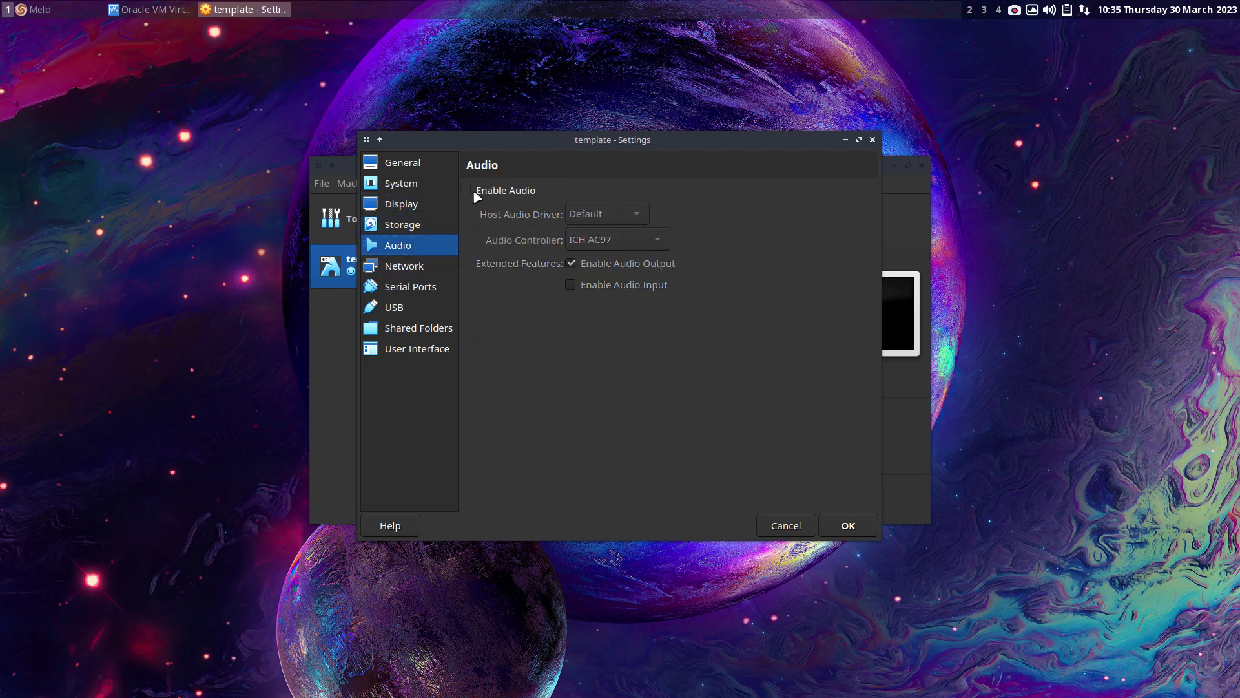
pyautogui.click(466, 190)
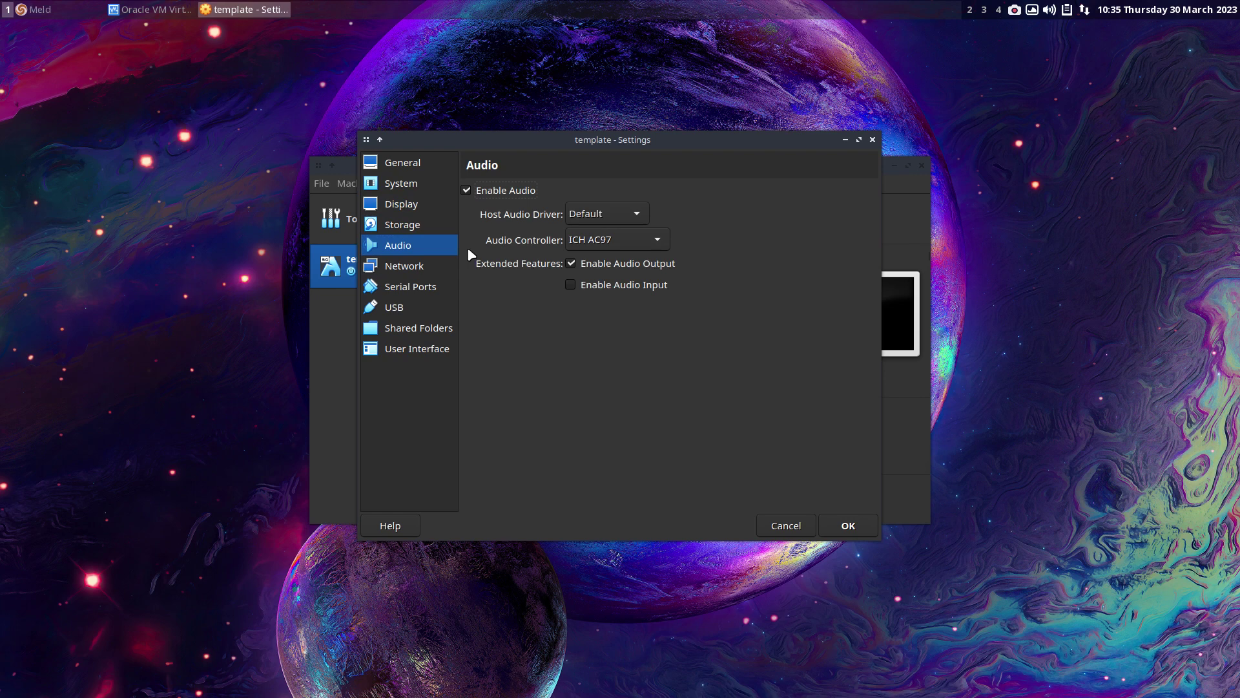
pyautogui.click(433, 349)
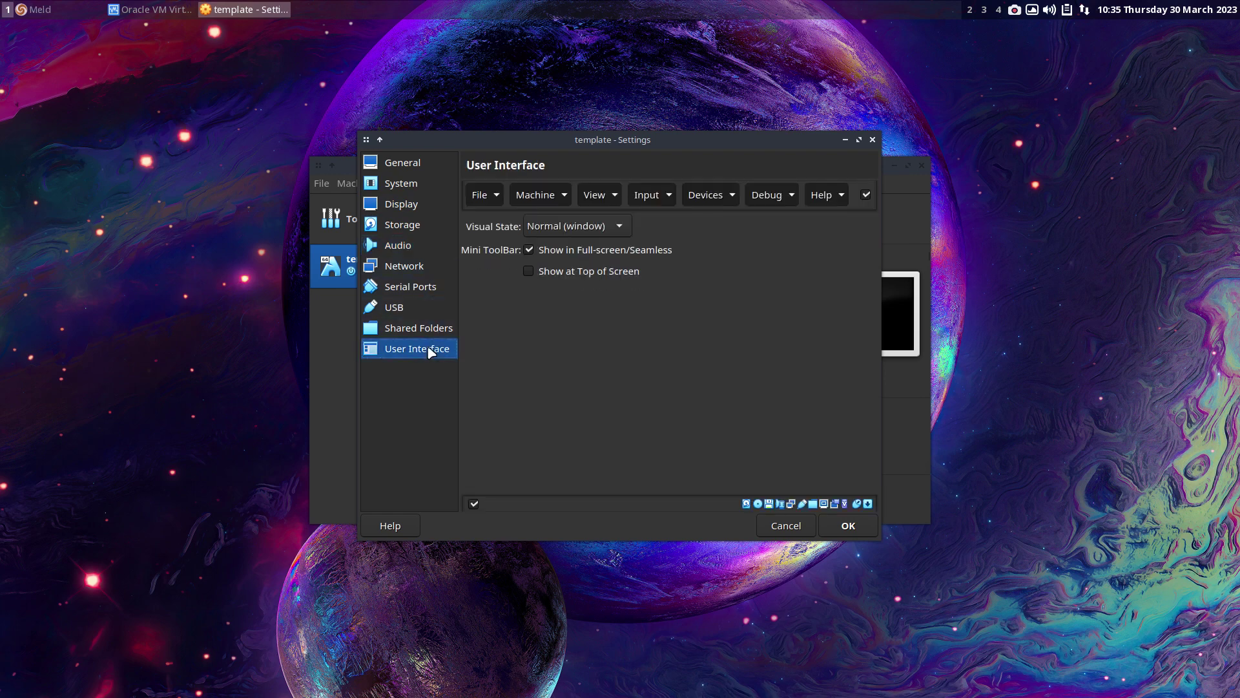
pyautogui.click(529, 250)
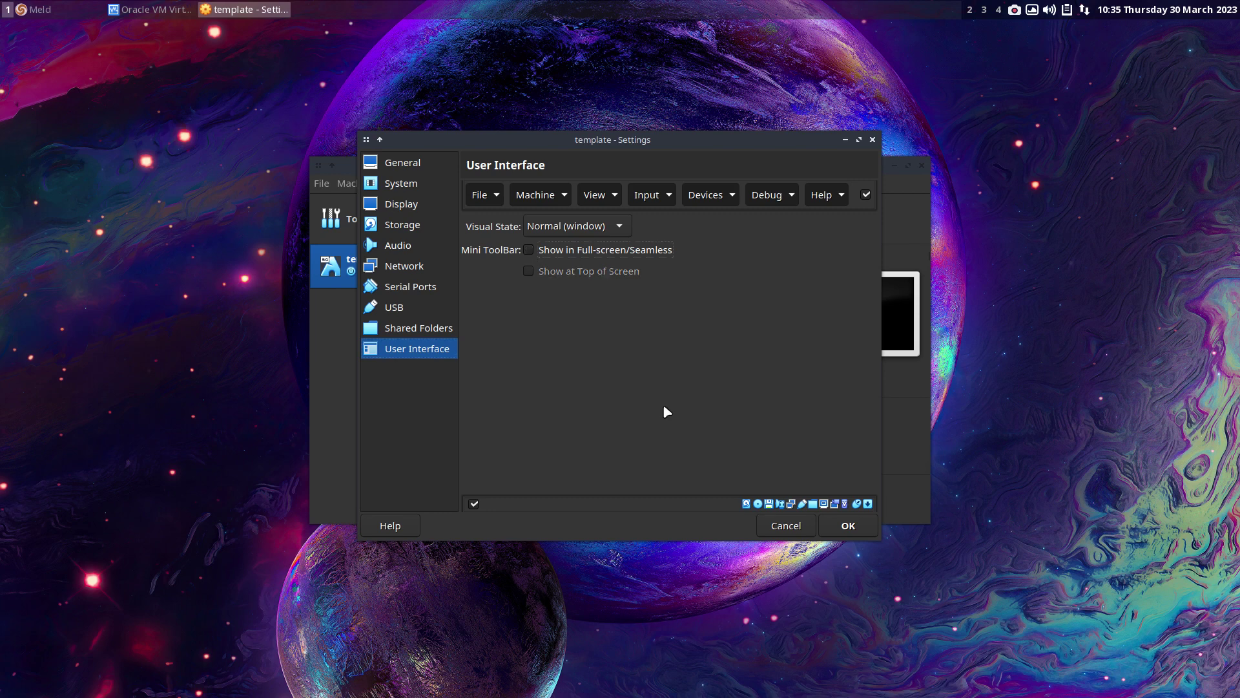
pyautogui.click(848, 525)
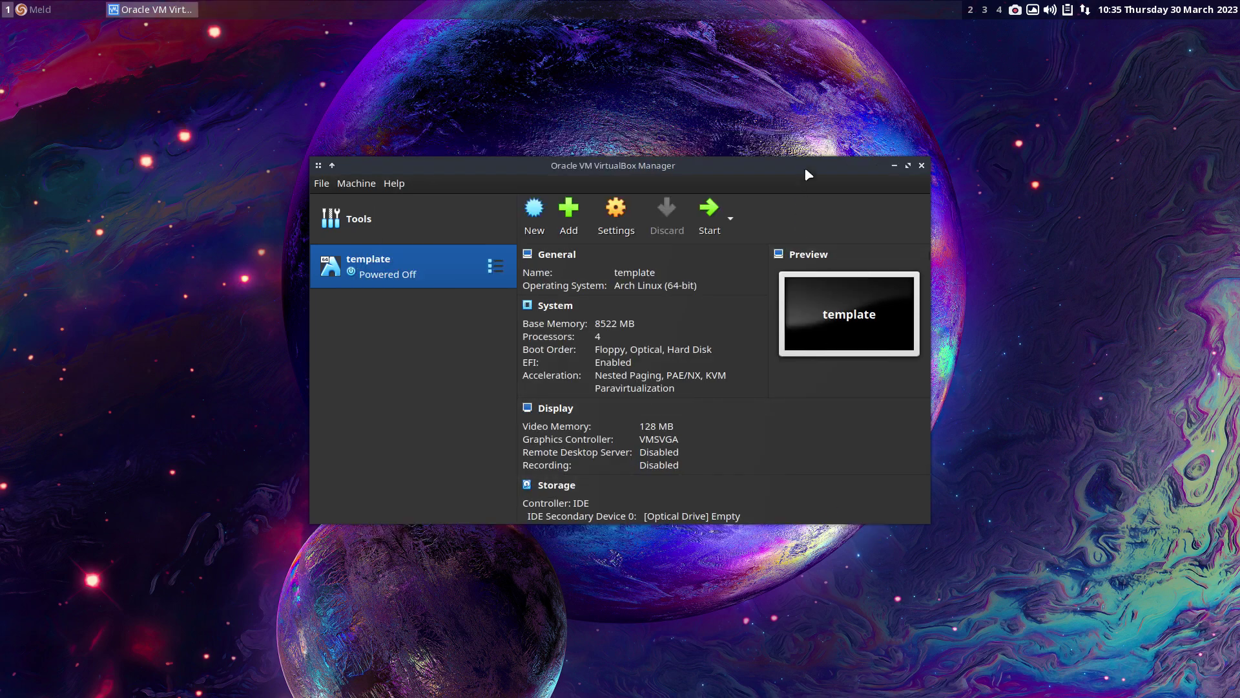
# - Full-clone the template VM under the name 'XS Xanmod Chadwm'
pyautogui.moveTo(804, 165); pyautogui.dragTo(827, 76)
pyautogui.rightClick(390, 146)
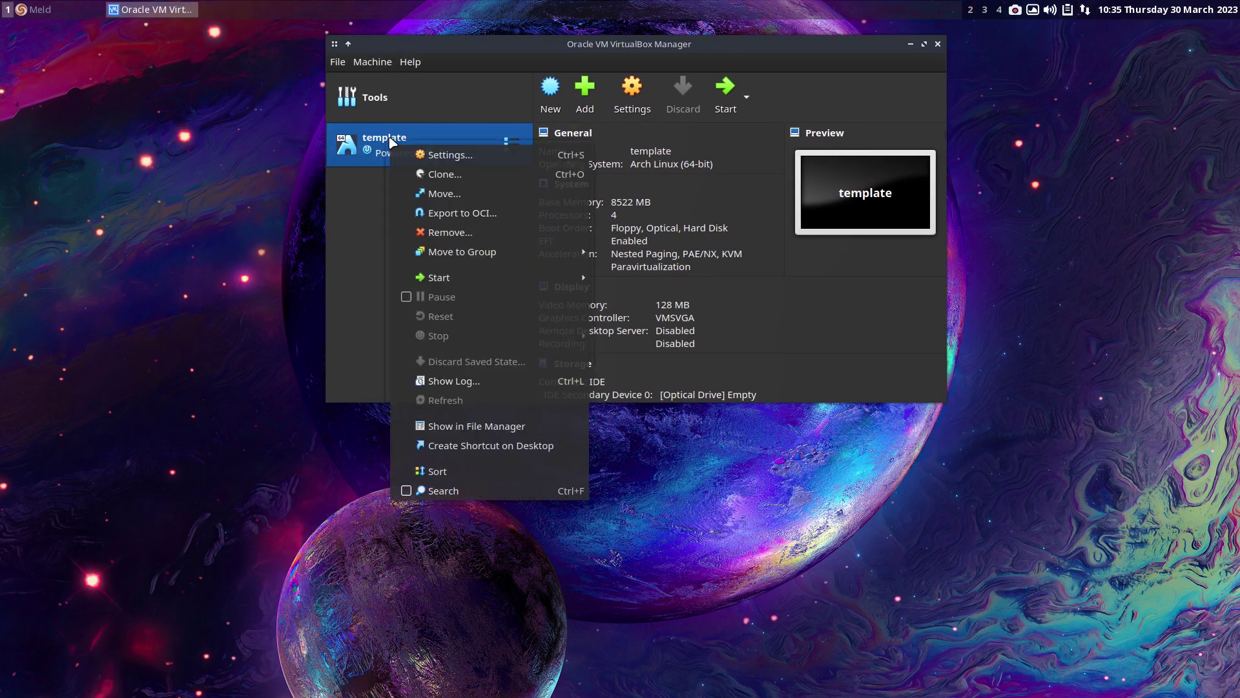
pyautogui.click(450, 177)
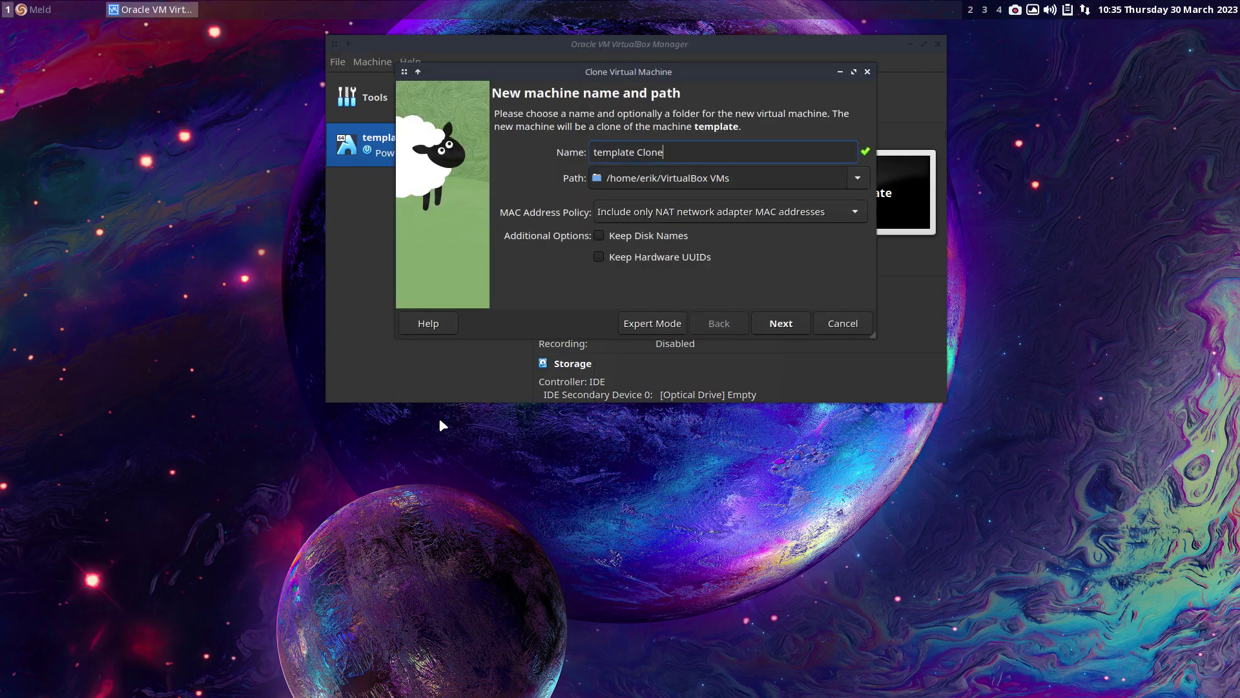
pyautogui.hotkey('ctrl', 'a')
pyautogui.write('B')
pyautogui.press('BackSpace')
pyautogui.write('XS')
pyautogui.write(' Xanmod ')
pyautogui.write('Cha')
pyautogui.write('m')
pyautogui.press('Return')
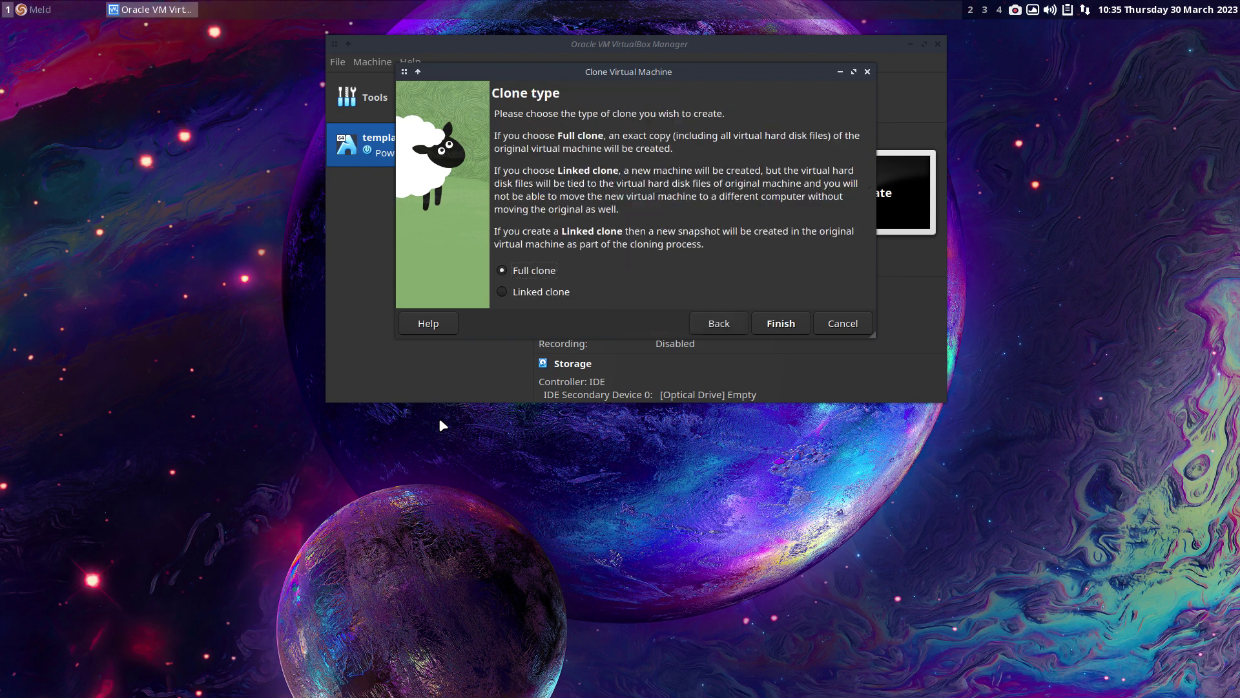
pyautogui.press('Return')
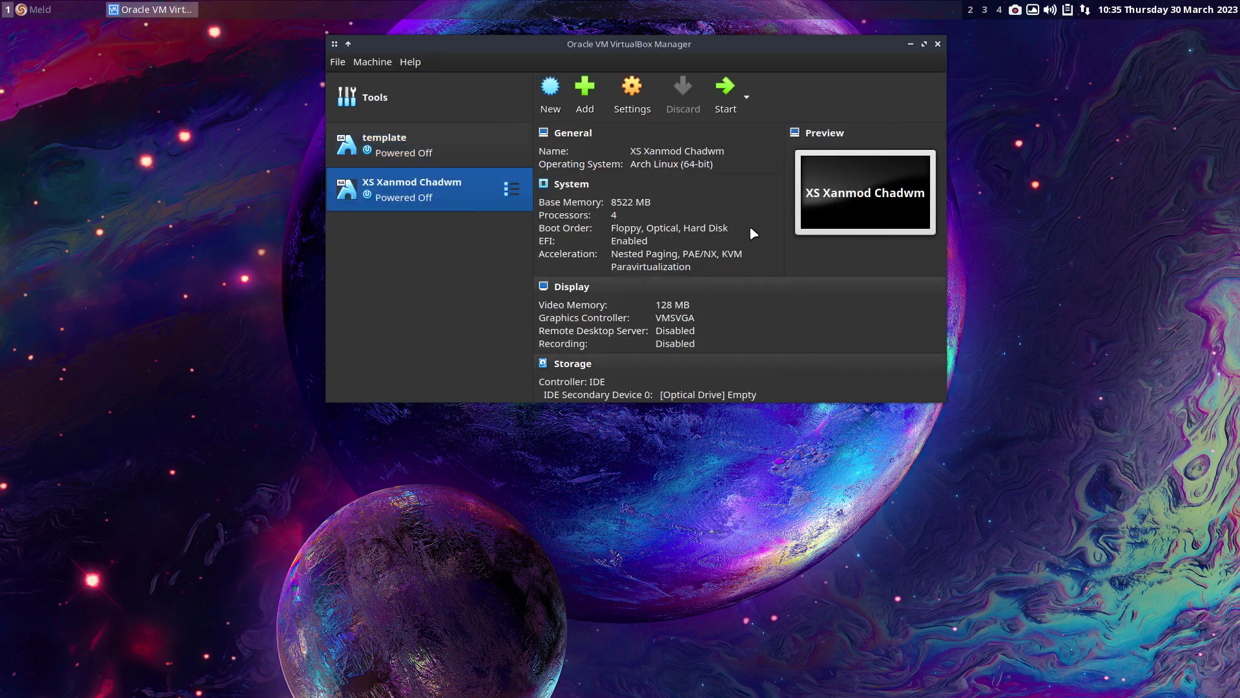
# - Reposition and enlarge the VirtualBox Manager window to show more of the VM details
pyautogui.moveTo(859, 48); pyautogui.dragTo(699, 44)
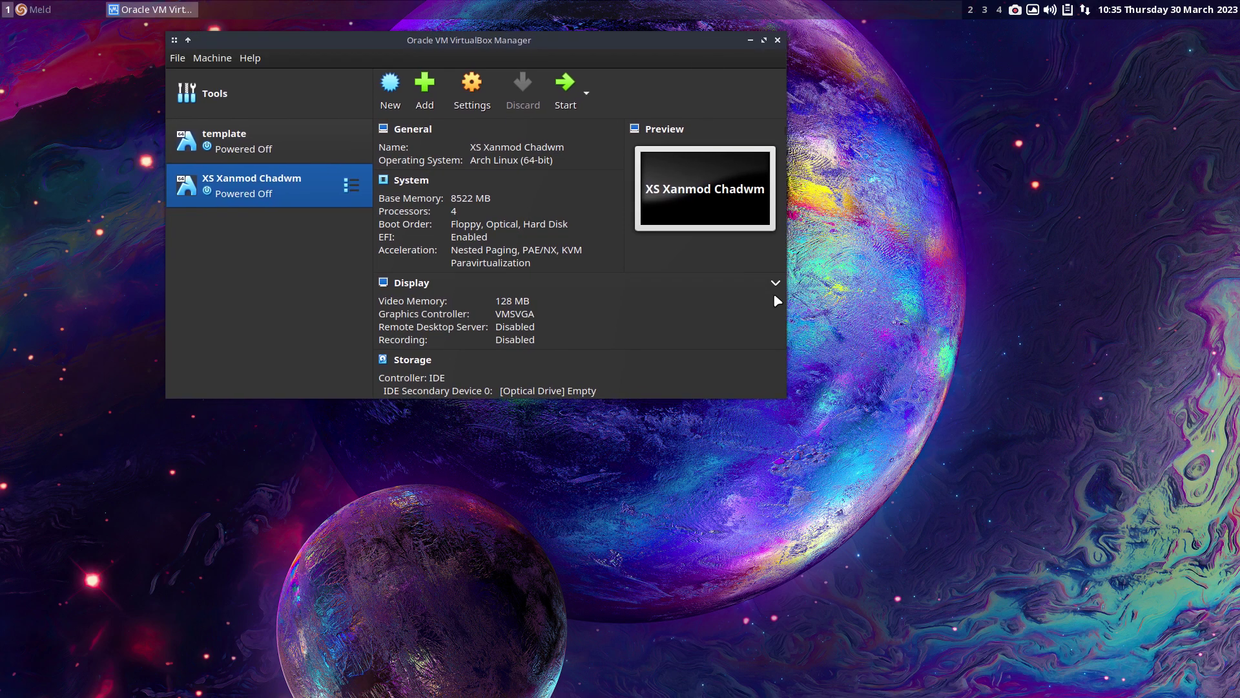
pyautogui.rightClick(732, 333)
pyautogui.click(681, 341)
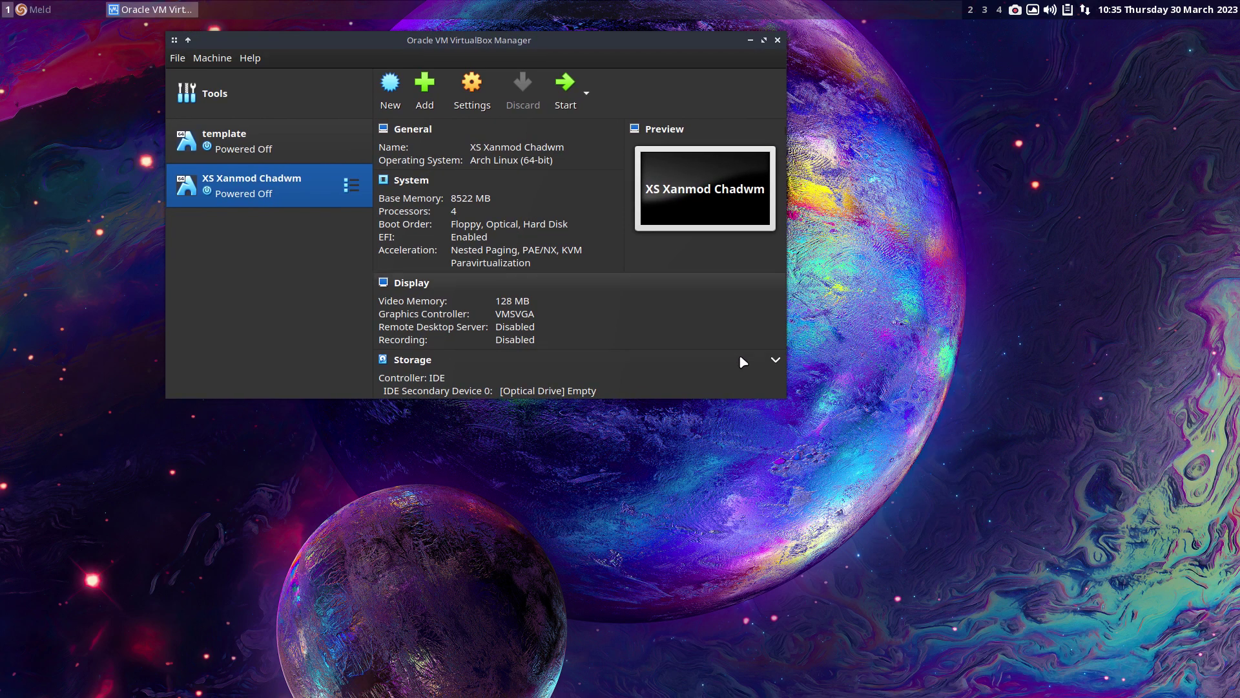
pyautogui.moveTo(738, 366); pyautogui.dragTo(811, 442)
pyautogui.keyDown('super'); pyautogui.rightClick(452, 503); pyautogui.keyUp('super')
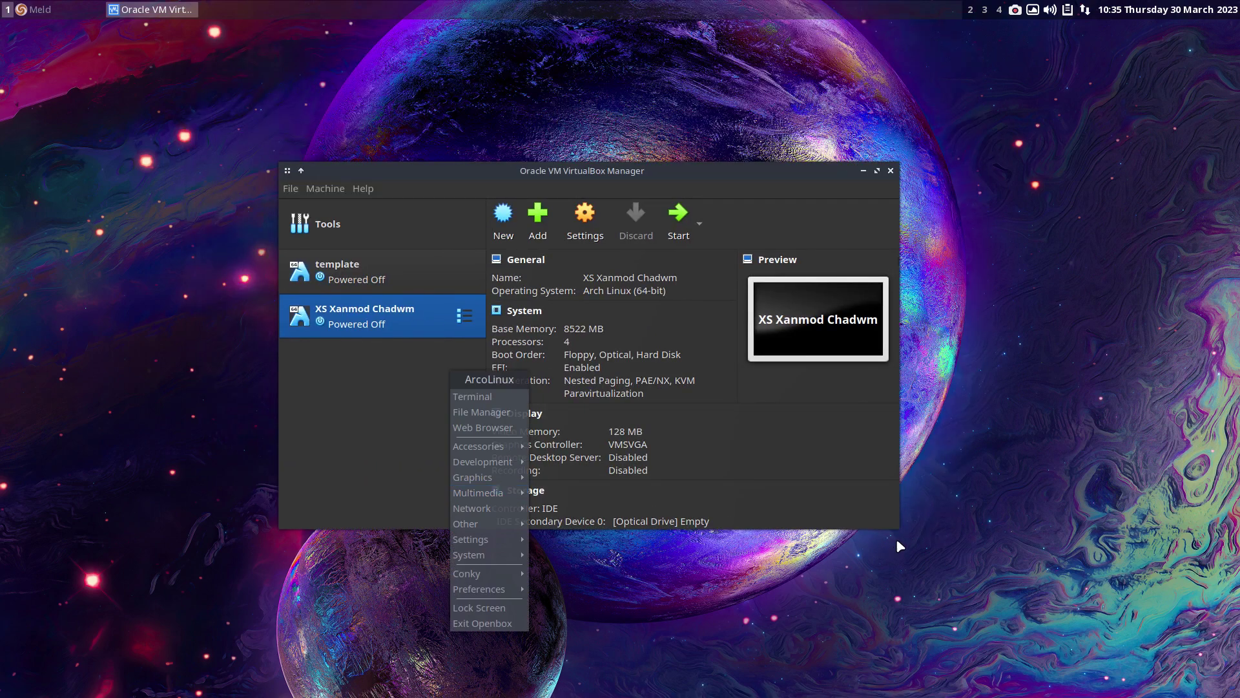
pyautogui.click(898, 531)
pyautogui.moveTo(899, 530); pyautogui.dragTo(1159, 659)
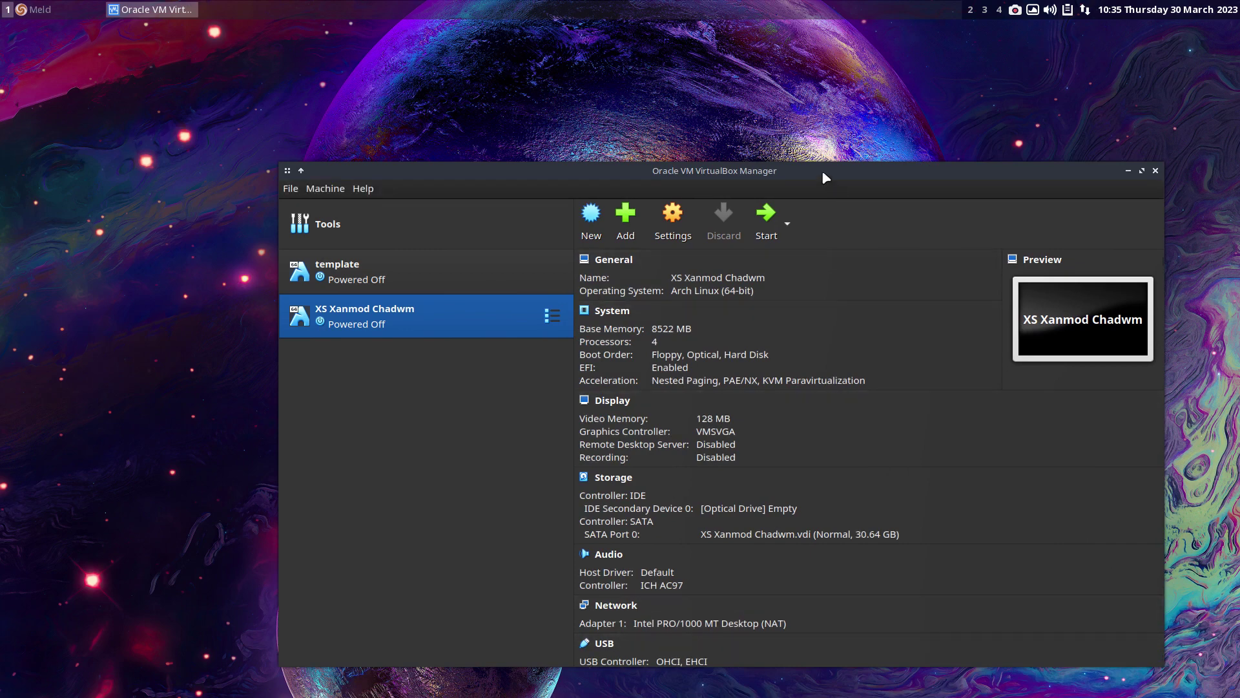
pyautogui.moveTo(822, 169); pyautogui.dragTo(720, 59)
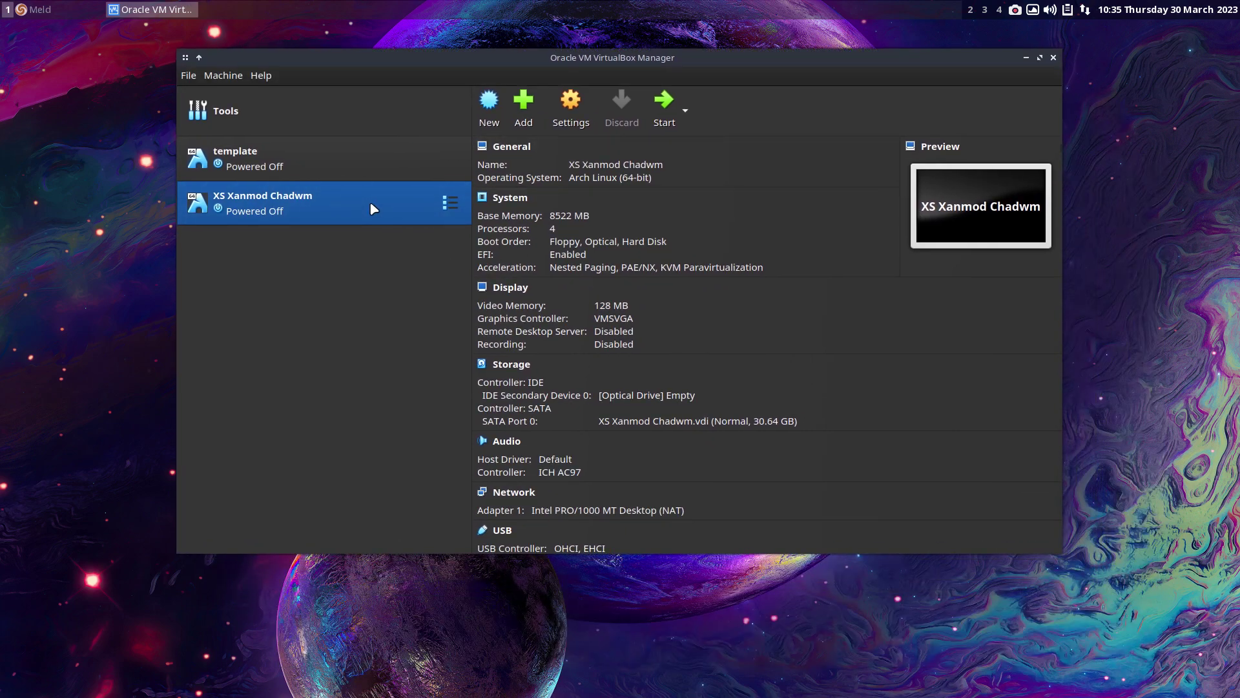
# - Load the ArcoLinux ISO from ArcoLinux-Out into the optical drive and start the VM
pyautogui.click(663, 396)
pyautogui.click(725, 425)
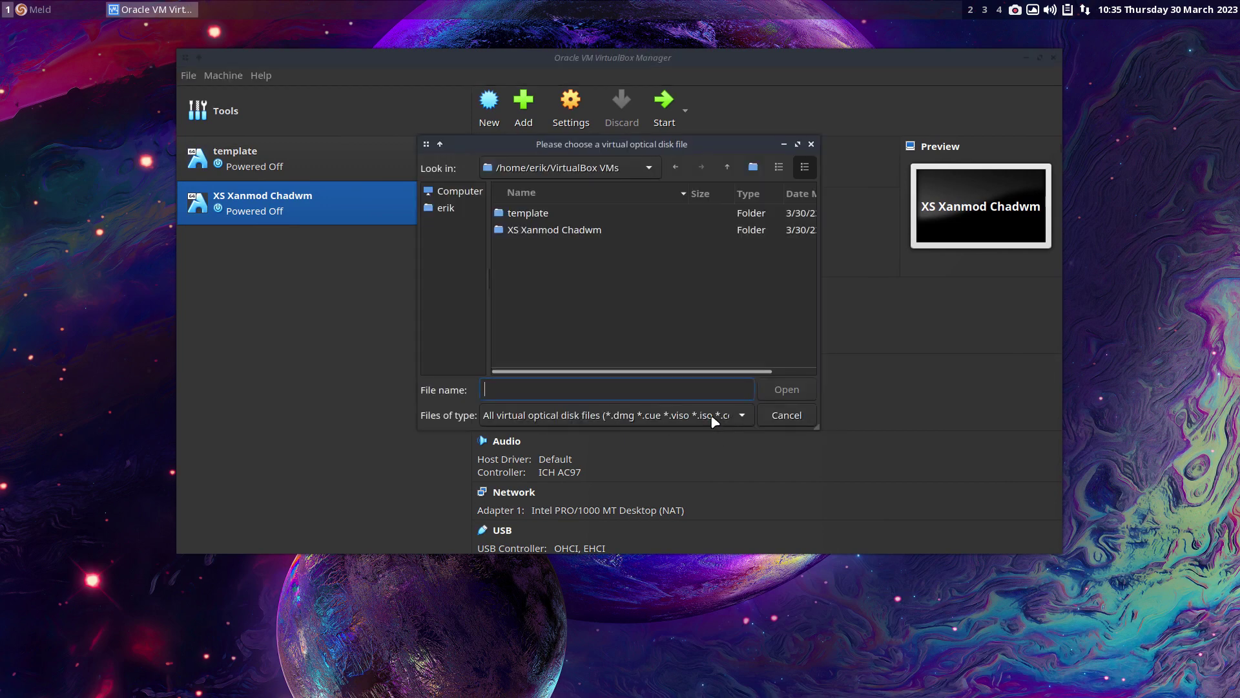
pyautogui.click(446, 207)
pyautogui.doubleClick(568, 240)
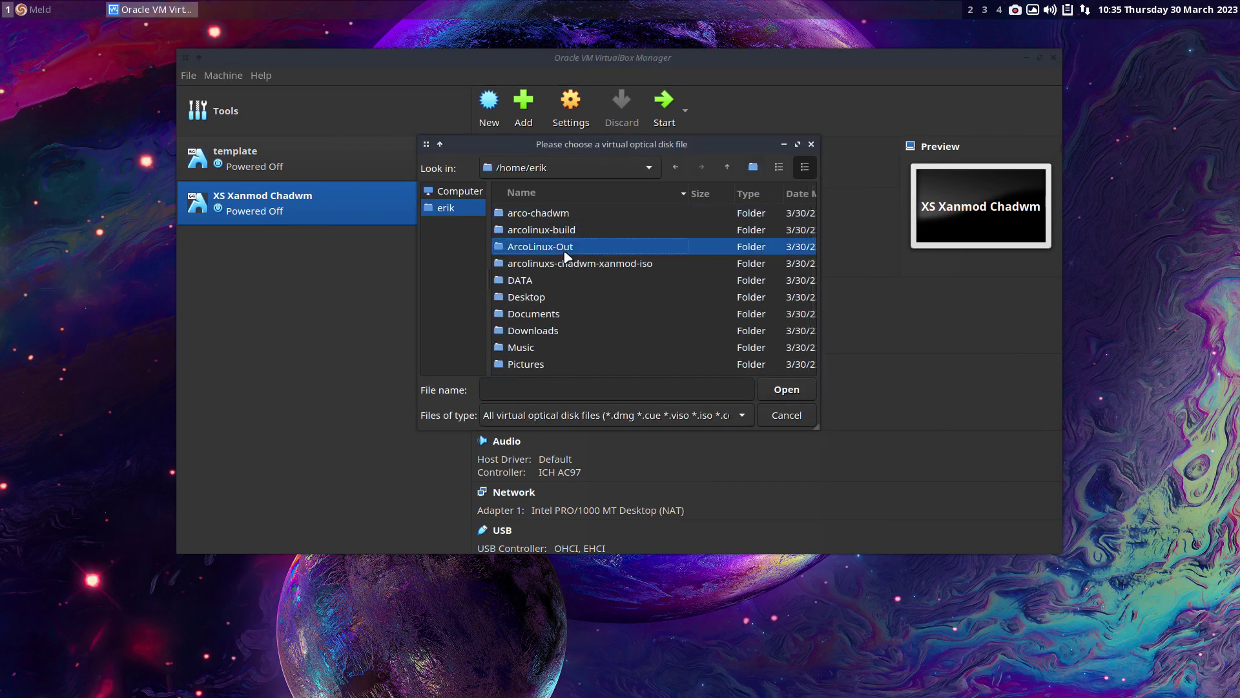
pyautogui.click(569, 213)
pyautogui.click(785, 389)
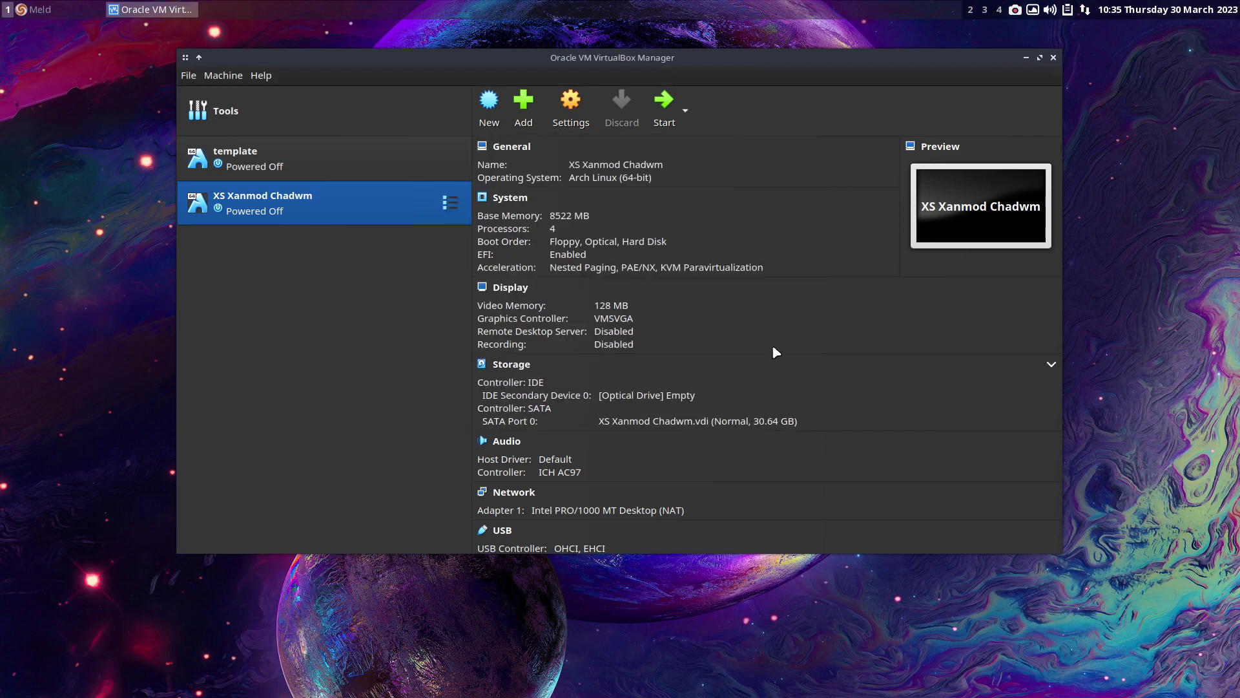
pyautogui.click(663, 103)
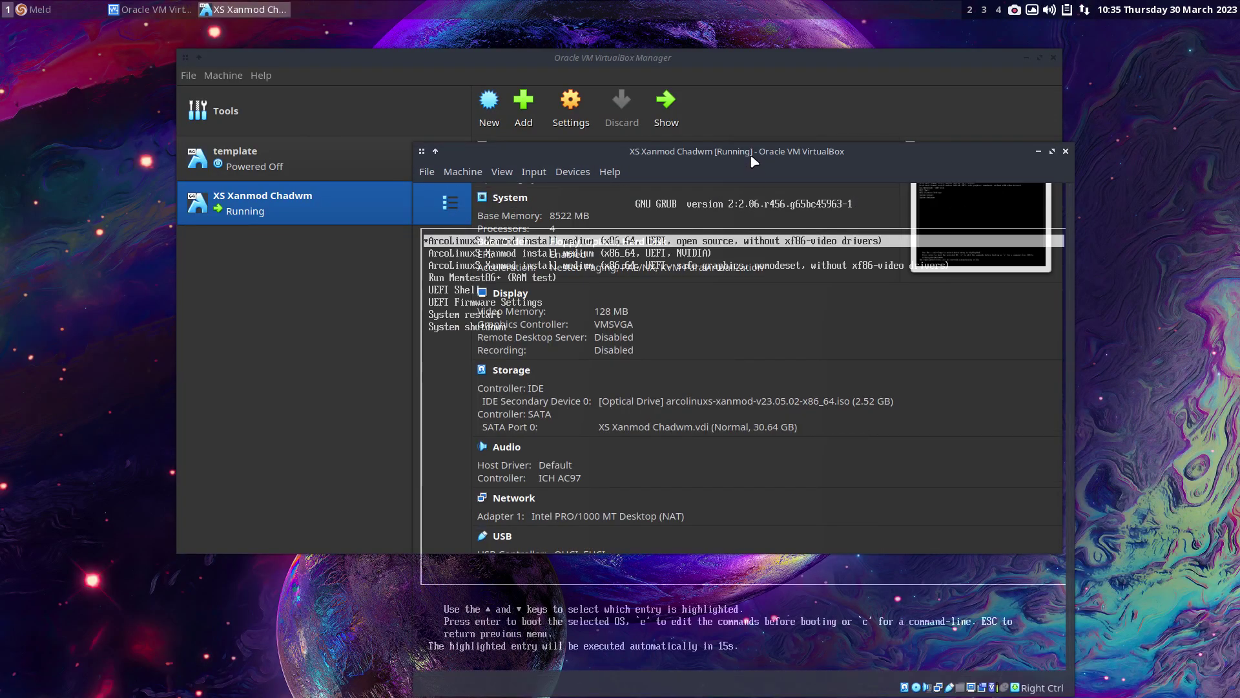
# - Minimise the Manager, move the VM window, and halt the GRUB boot countdown
pyautogui.click(839, 135)
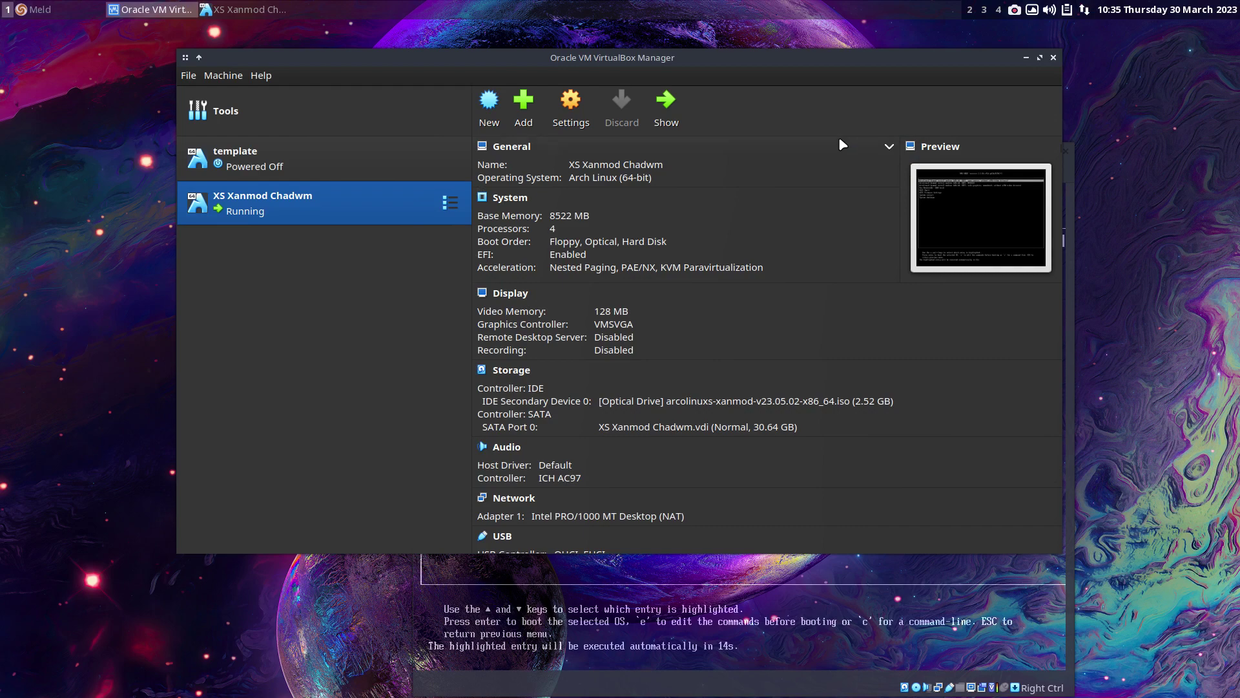
pyautogui.click(1027, 58)
pyautogui.moveTo(798, 152); pyautogui.dragTo(655, 52)
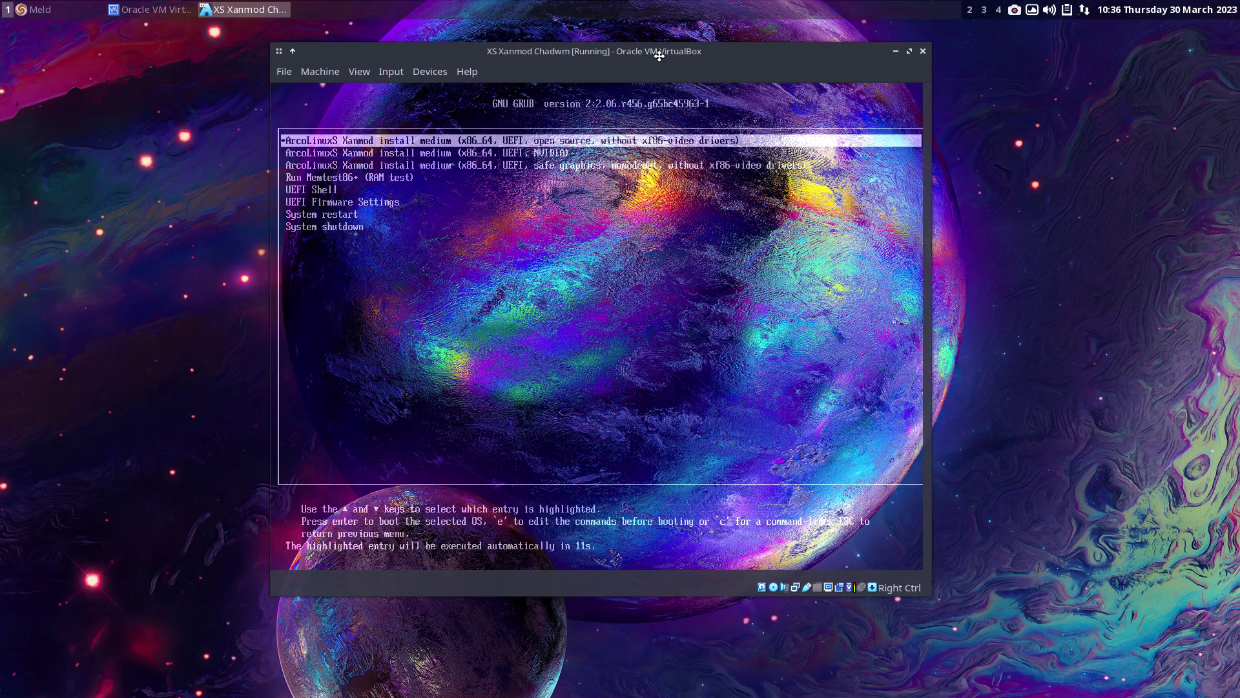
pyautogui.press('Down')
pyautogui.press('Up')
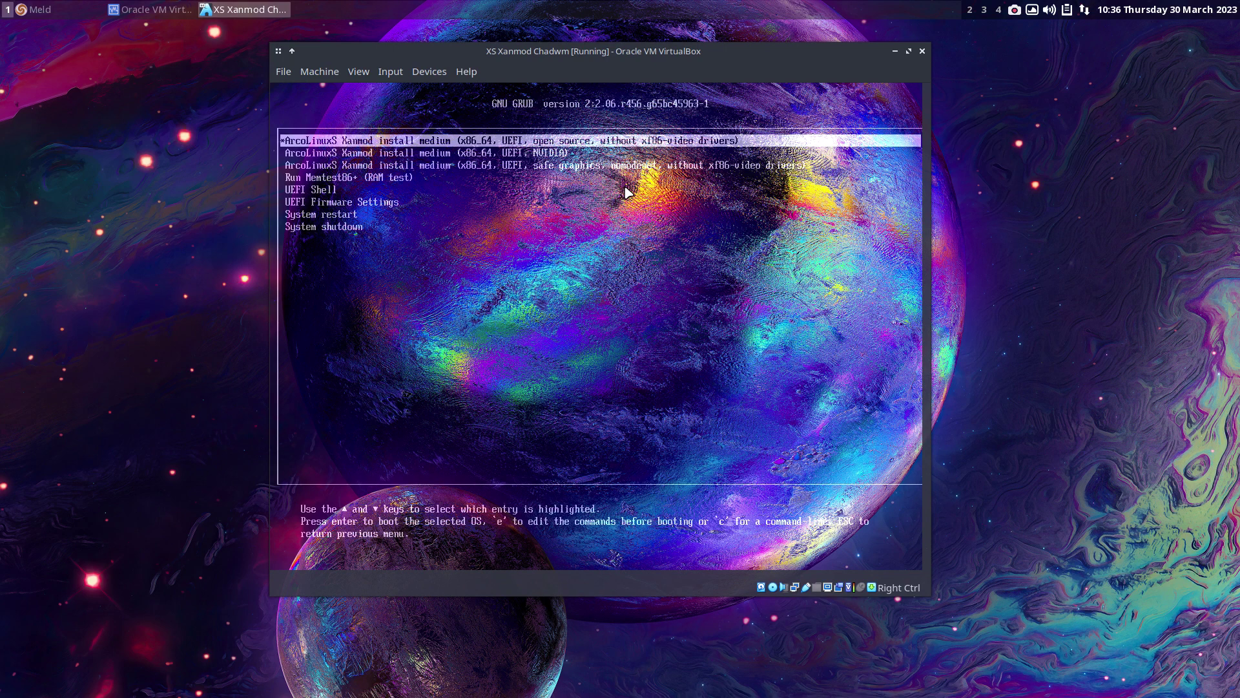
# - Switch the VM to full screen and boot the open-source install entry
pyautogui.press('Control_R+f')
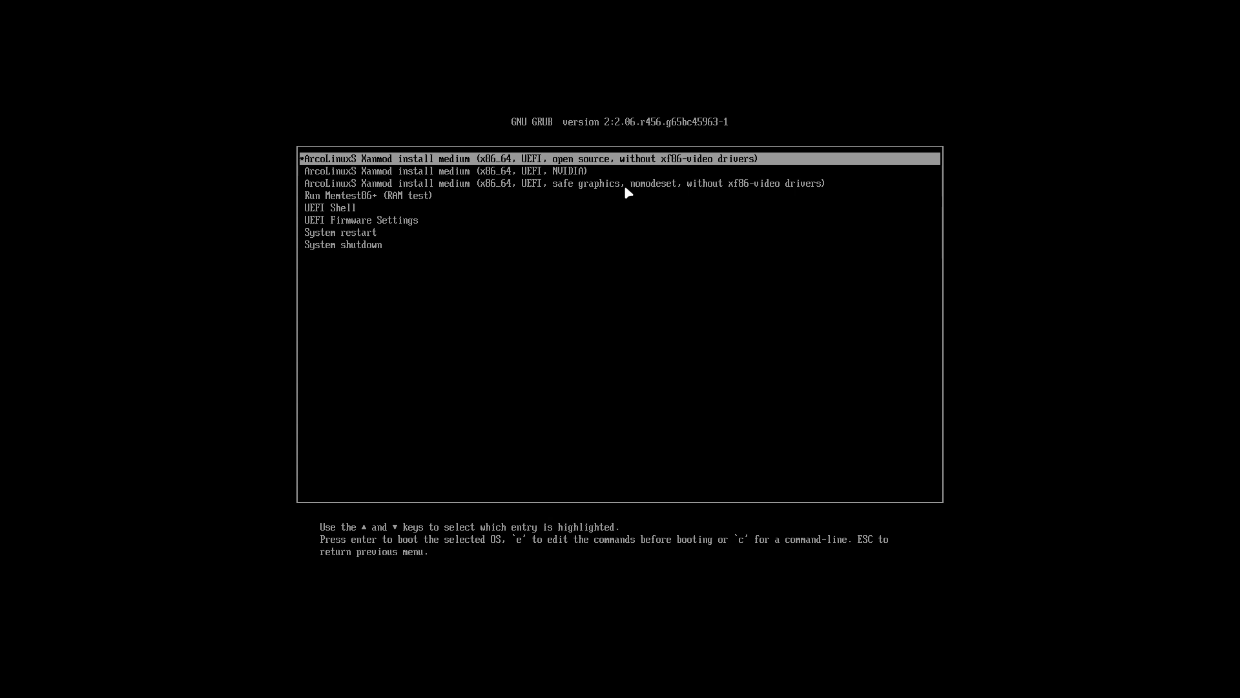
pyautogui.press('Down')
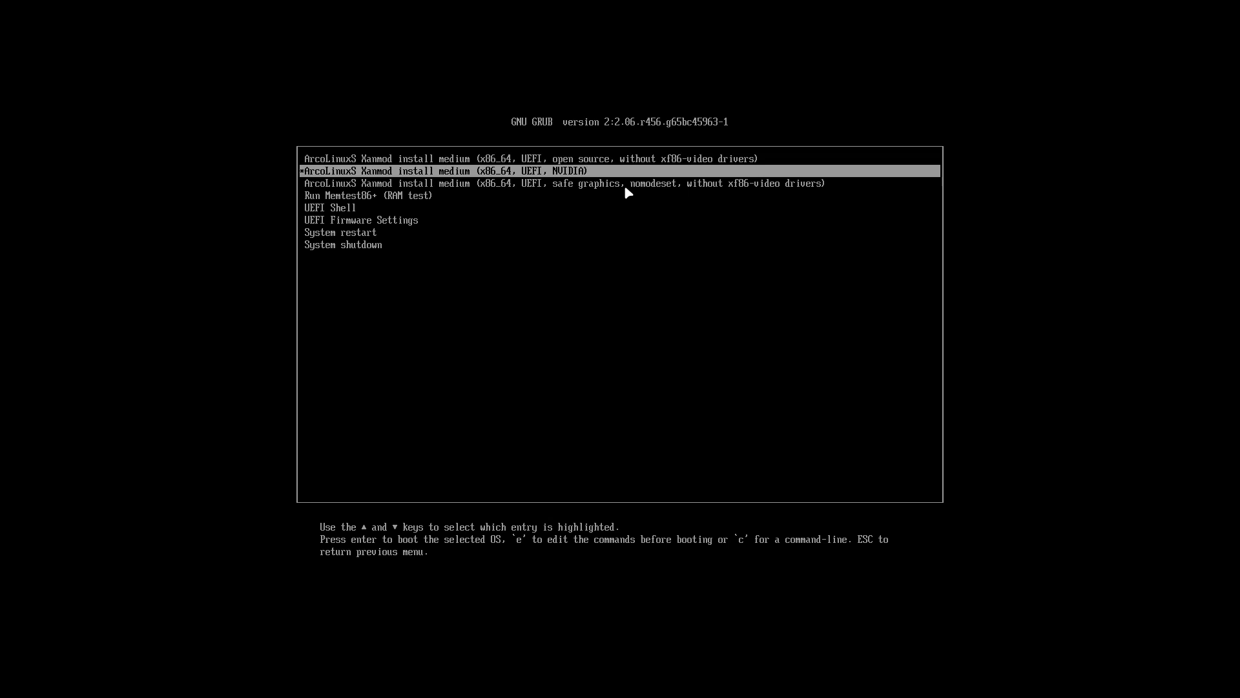
pyautogui.press('Down')
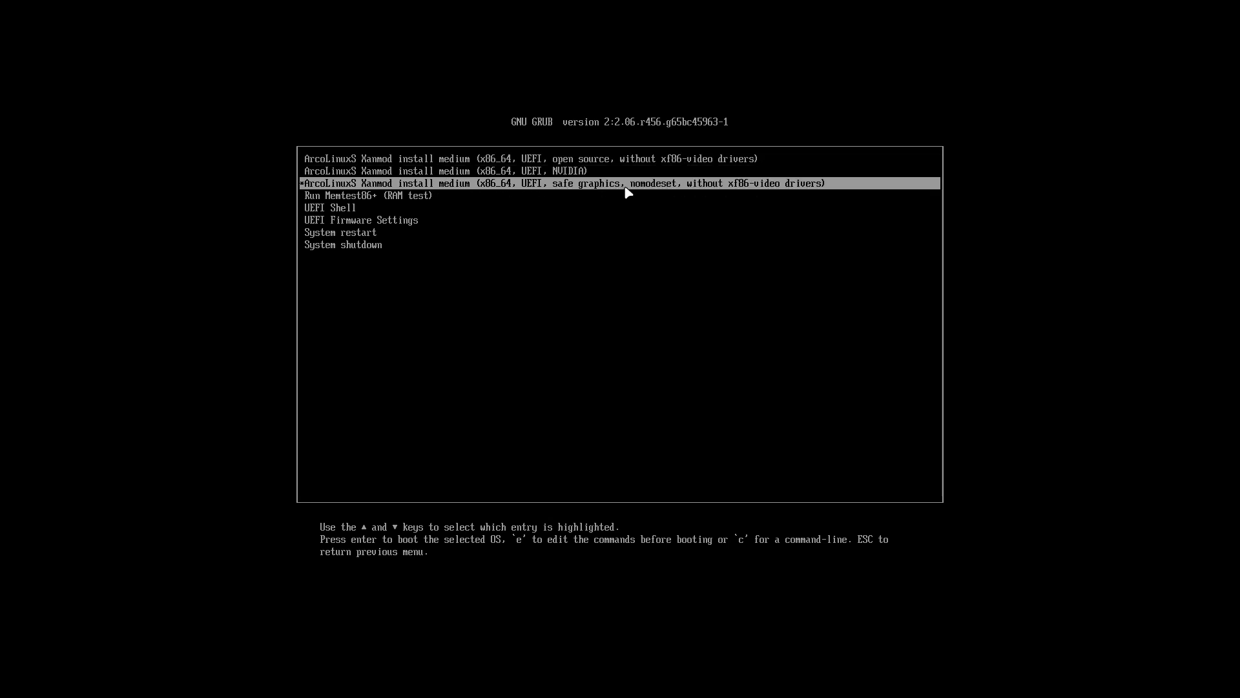
pyautogui.press('Up')
pyautogui.press('Up')
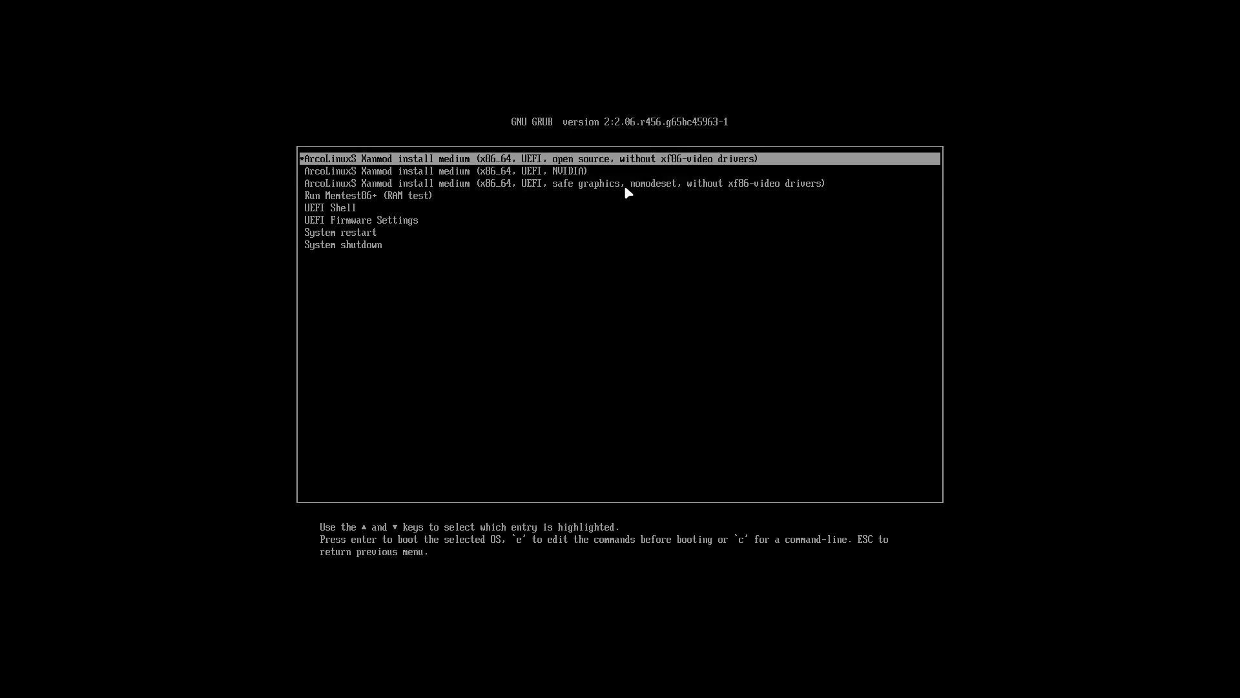
pyautogui.press('Return')
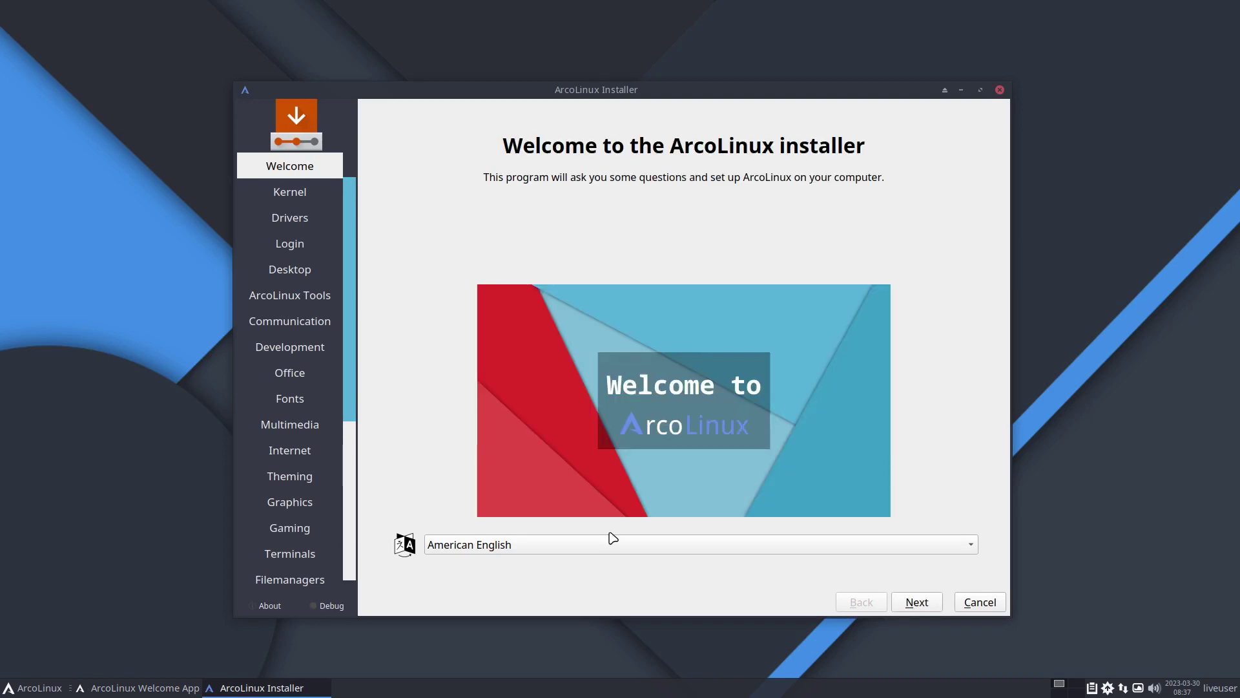
# - Advance past the kernel, driver, login manager, desktop and software pages to ArcoLinux Dev
pyautogui.click(917, 602)
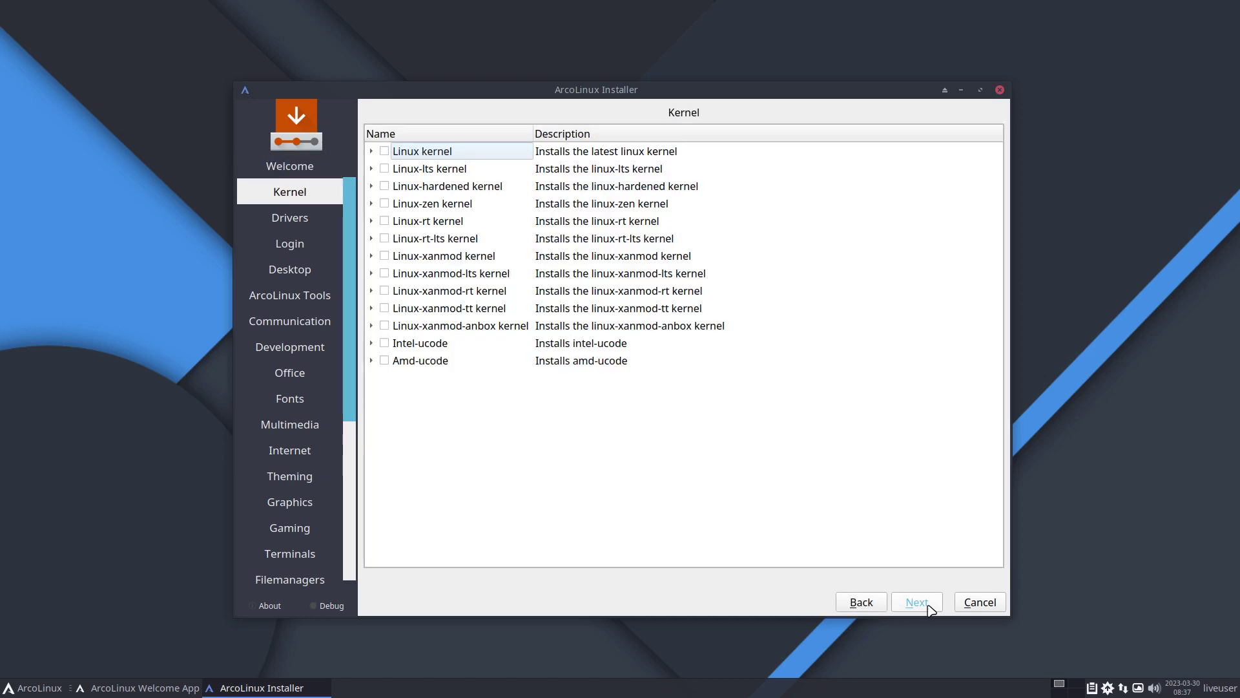
pyautogui.click(929, 608)
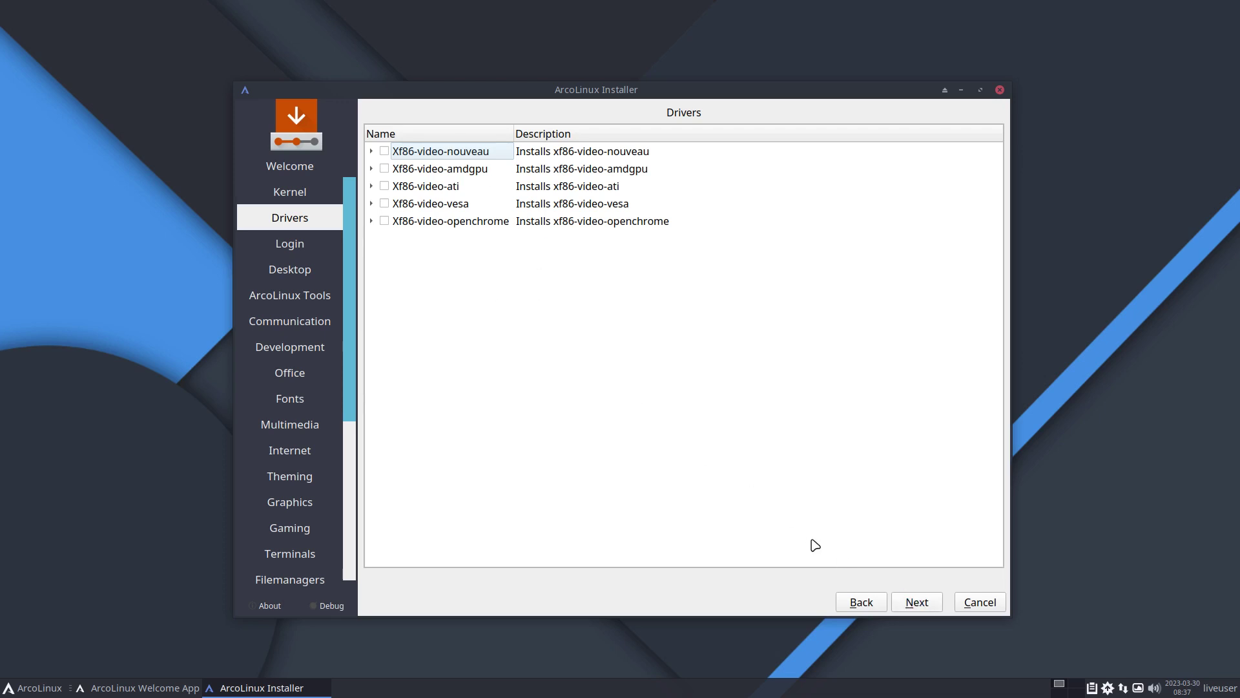
pyautogui.click(912, 608)
pyautogui.click(912, 608)
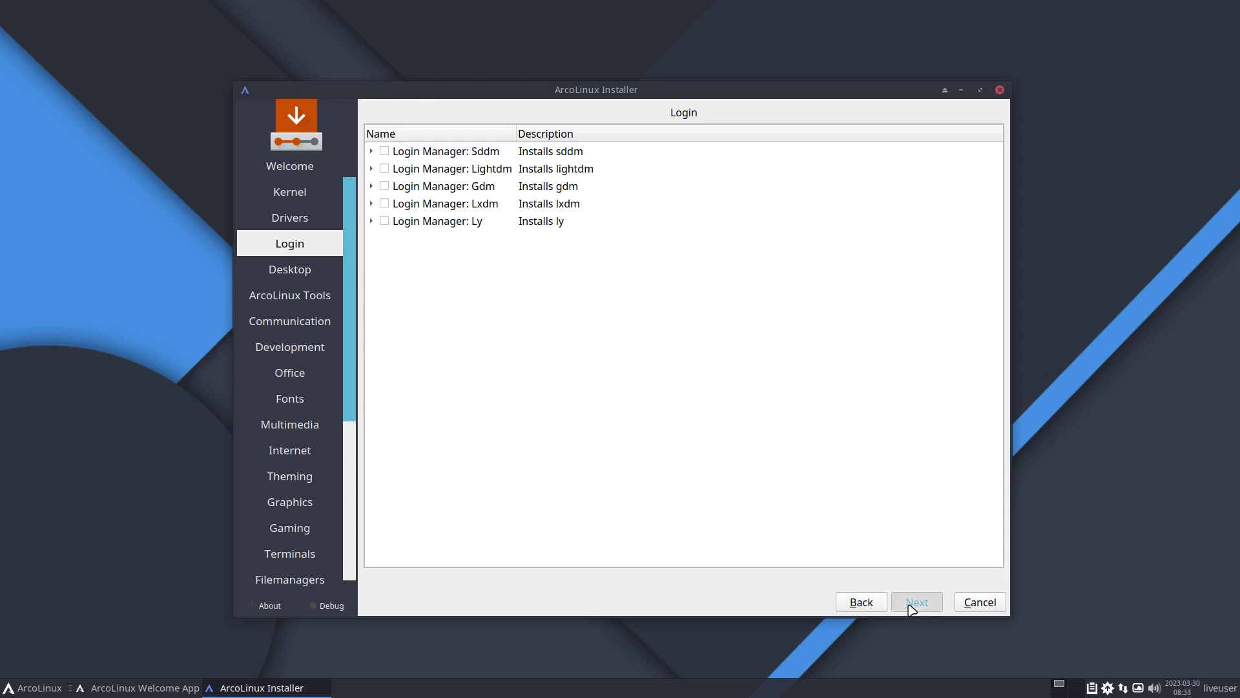
pyautogui.click(912, 607)
pyautogui.click(913, 608)
pyautogui.click(912, 608)
pyautogui.click(912, 608)
pyautogui.click(912, 608)
pyautogui.click(912, 607)
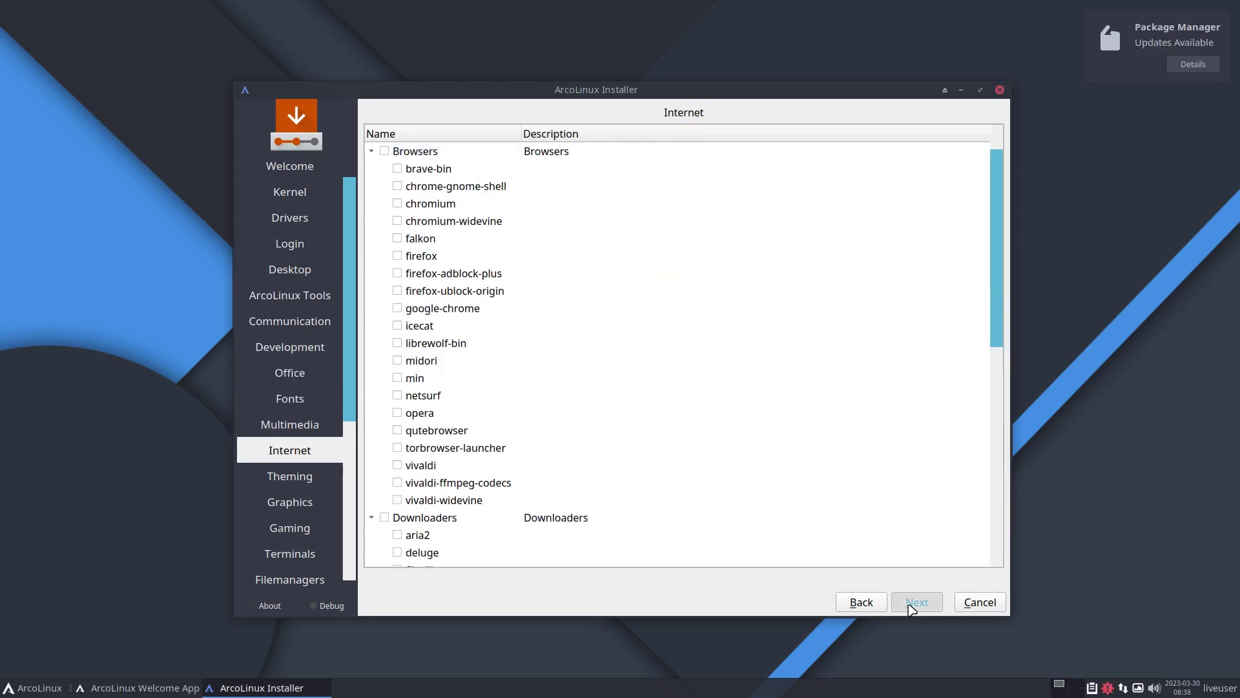
pyautogui.click(912, 608)
pyautogui.click(912, 608)
pyautogui.click(912, 608)
pyautogui.click(912, 608)
pyautogui.click(912, 608)
pyautogui.click(912, 608)
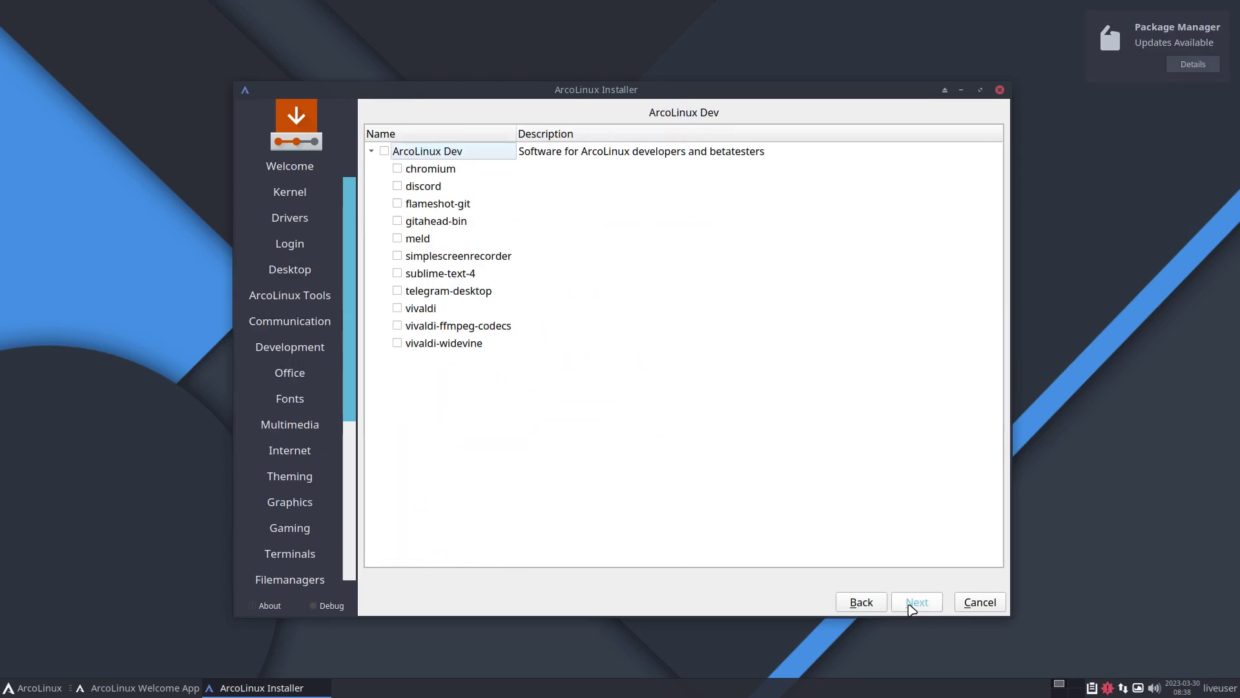
pyautogui.click(912, 608)
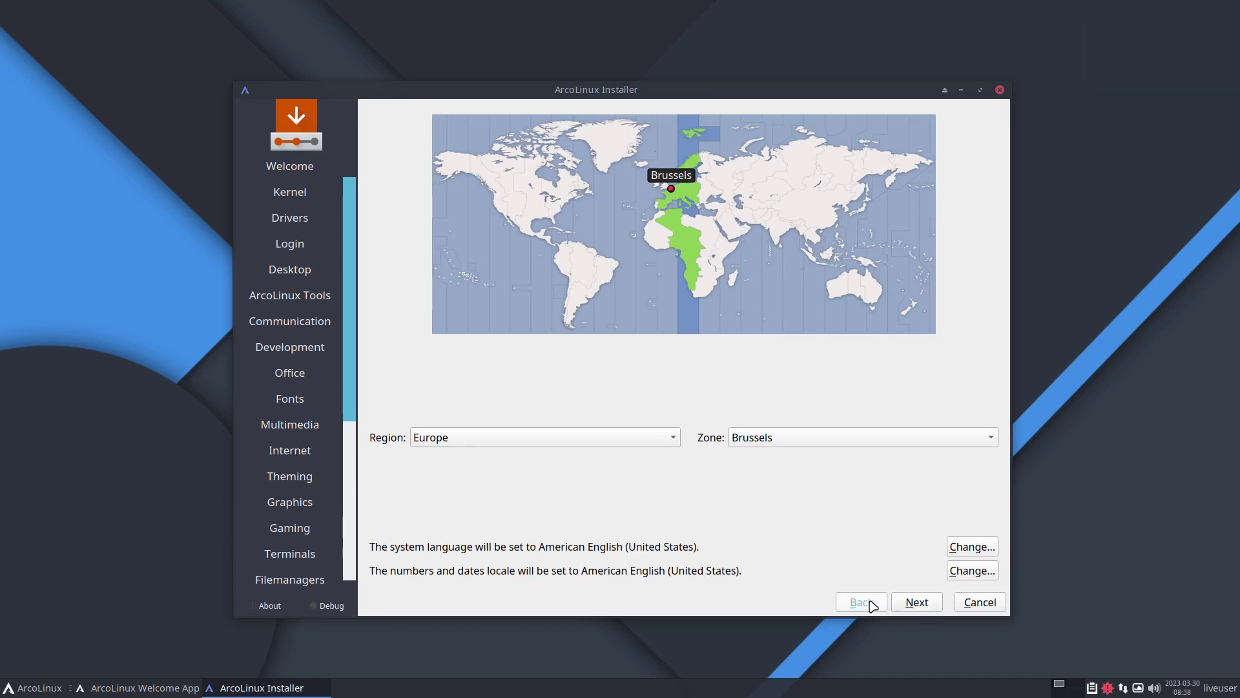
# - Keep the Europe/Brussels time zone and choose the Belgian keyboard layout
pyautogui.click(864, 603)
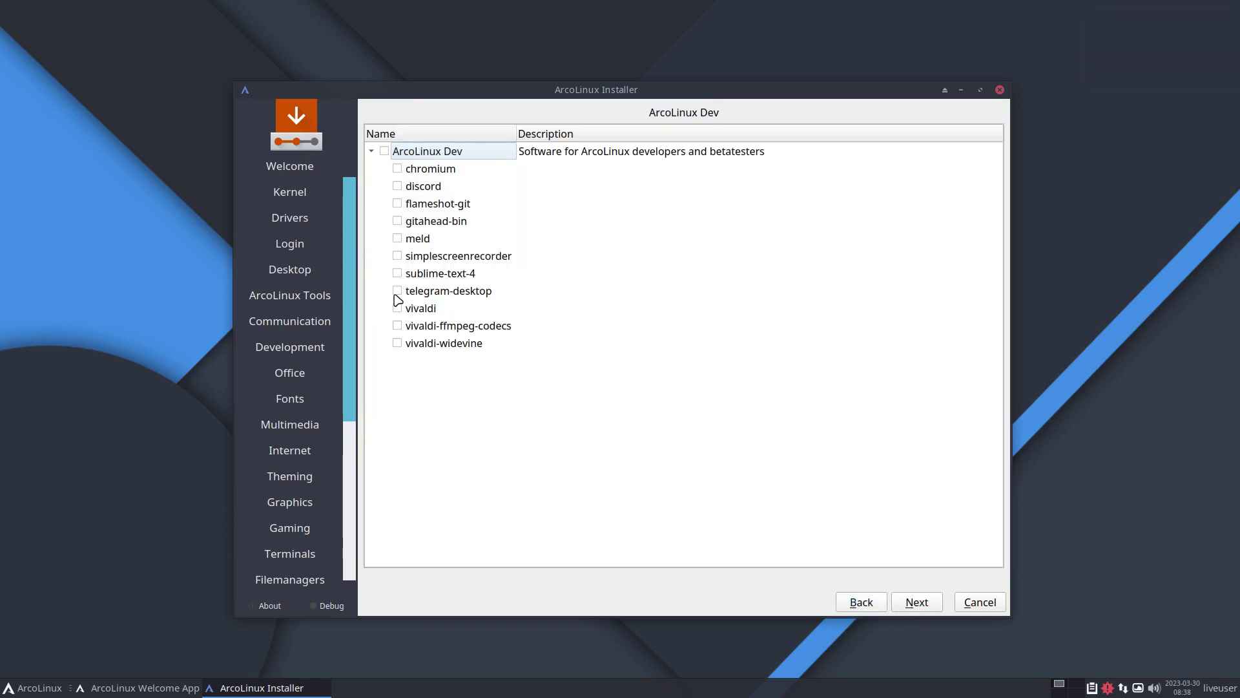
pyautogui.click(928, 610)
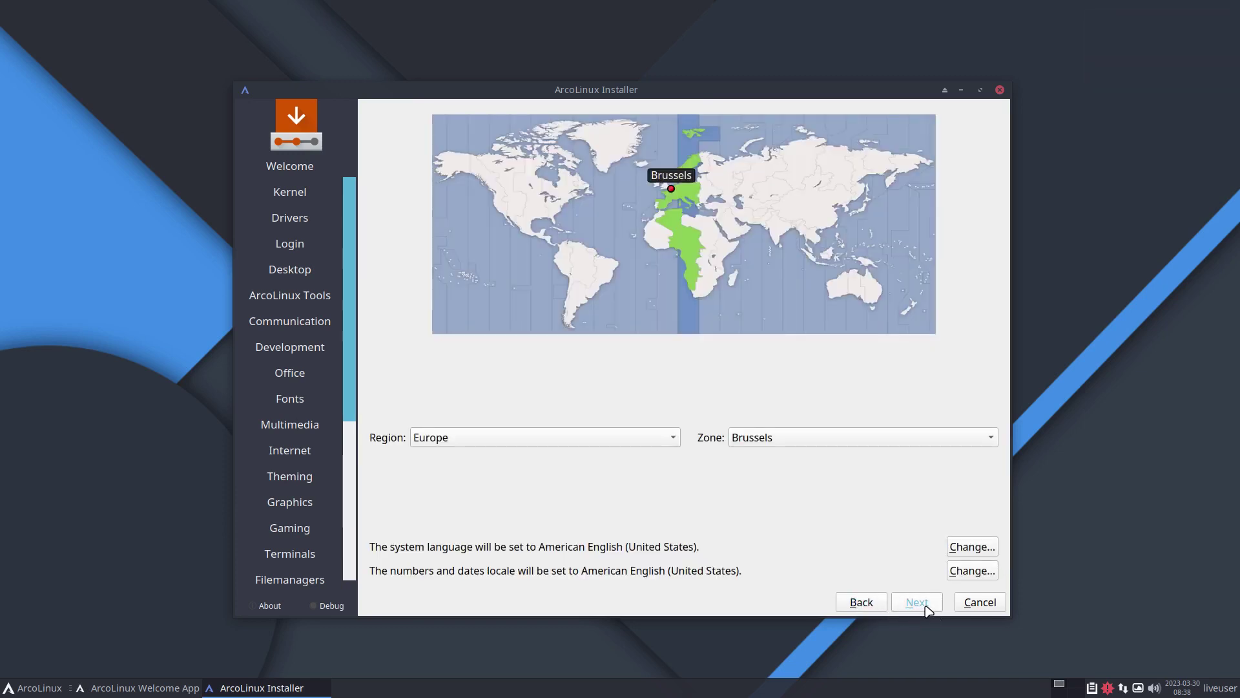
pyautogui.click(928, 610)
pyautogui.scroll(4, 517, 460)
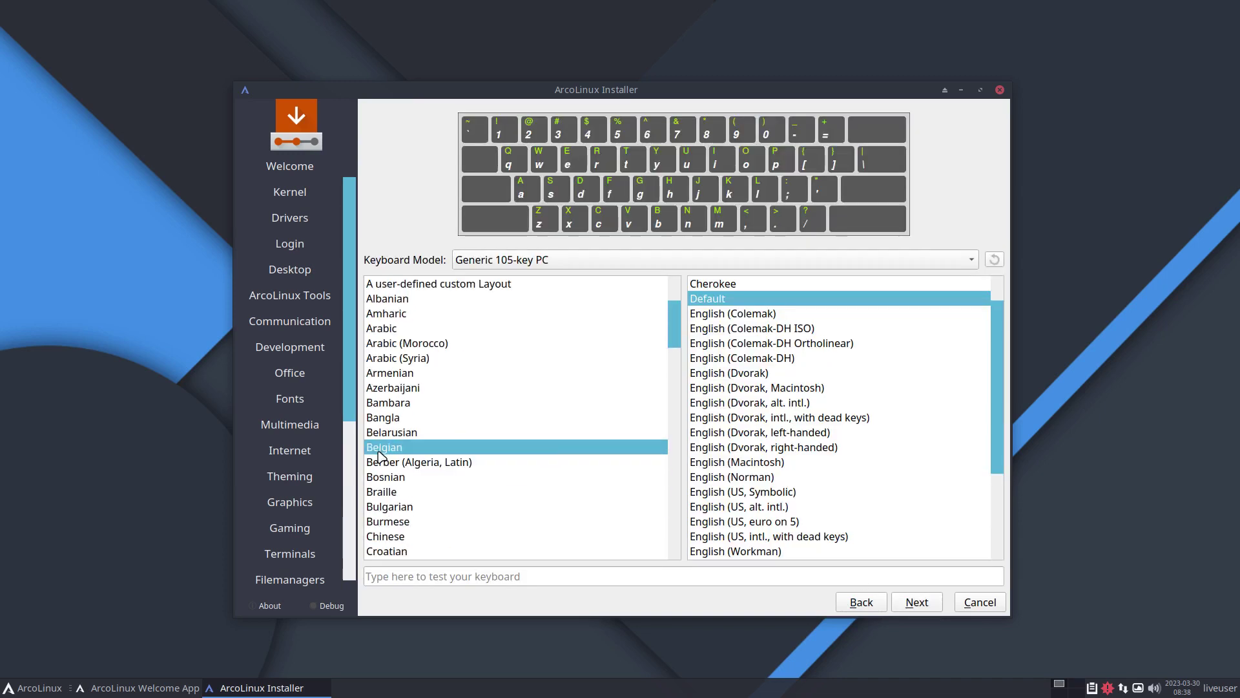
pyautogui.click(517, 447)
pyautogui.click(919, 601)
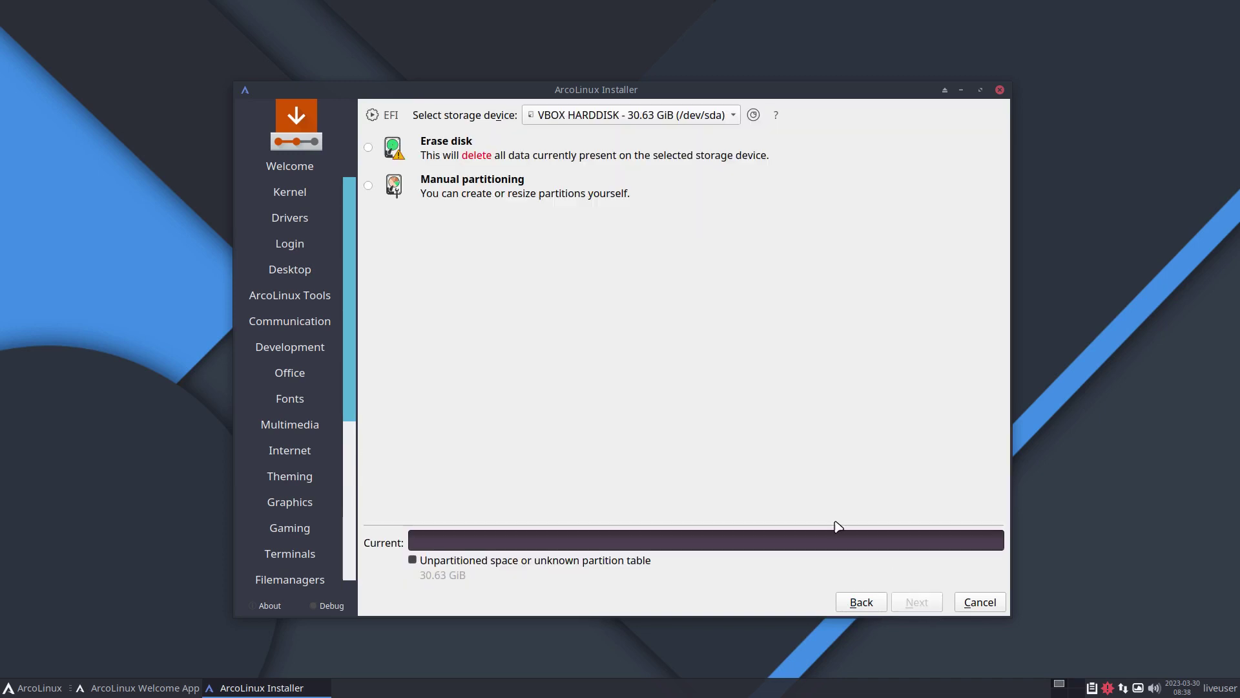
# - Choose Erase disk partitioning with Swap to file
pyautogui.click(517, 188)
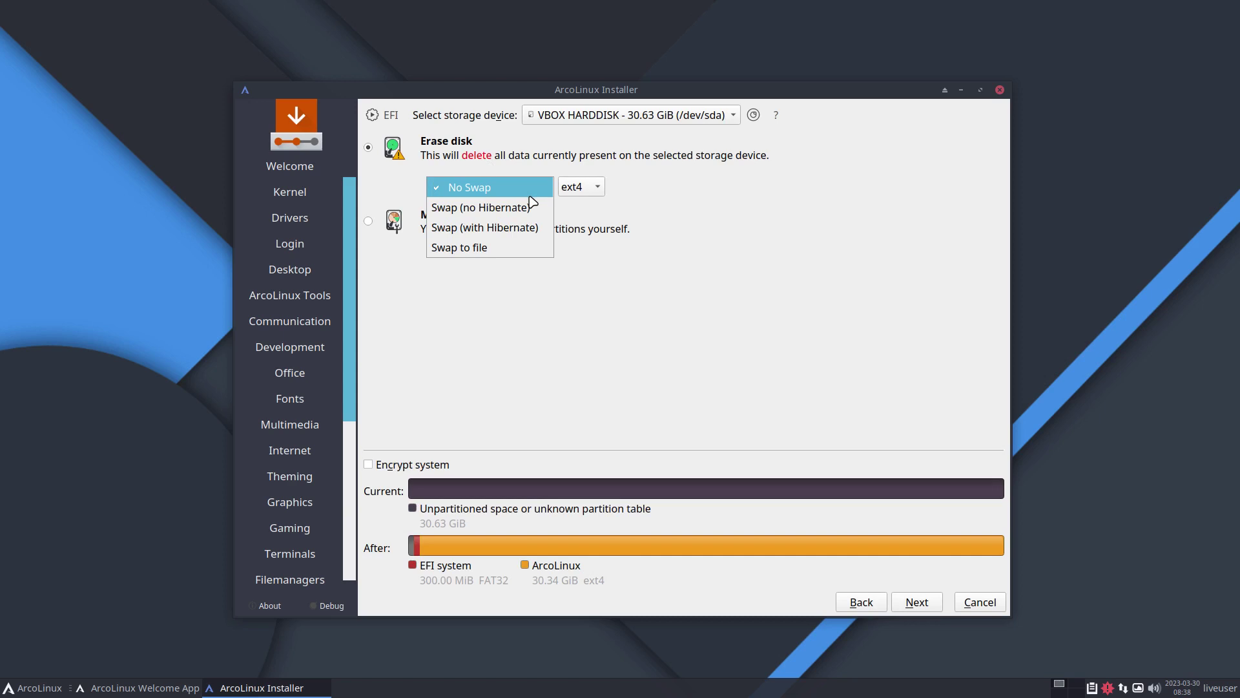
pyautogui.click(528, 249)
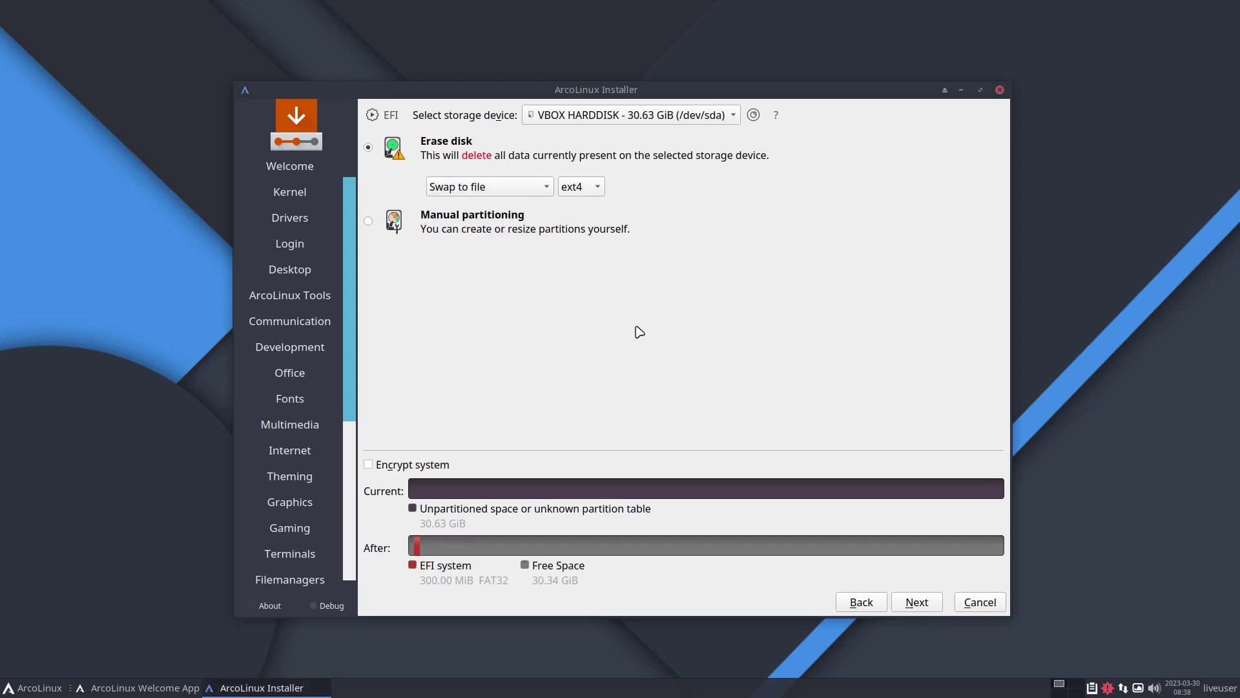
pyautogui.click(916, 604)
# - Create the user account with a matching password, auto-login, and the same administrator password
pyautogui.write('erik')
pyautogui.press('Tab')
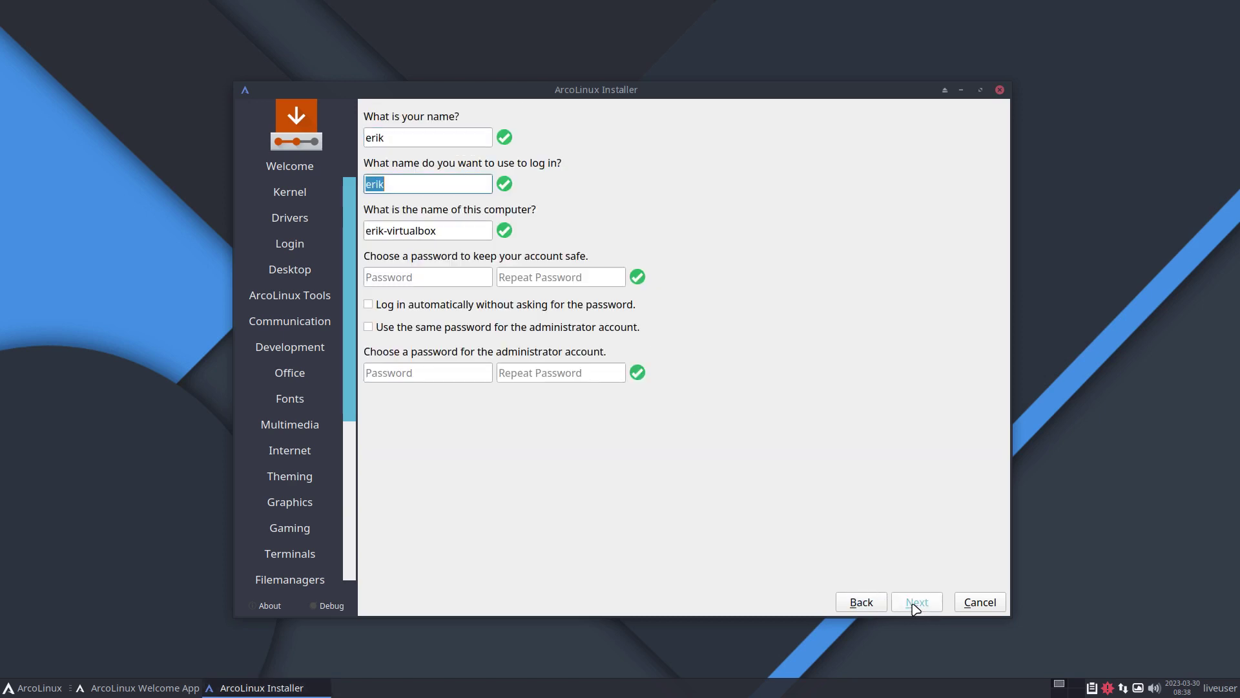
pyautogui.press('Tab')
pyautogui.press('Tab')
pyautogui.write('123')
pyautogui.press('Tab')
pyautogui.write('1234')
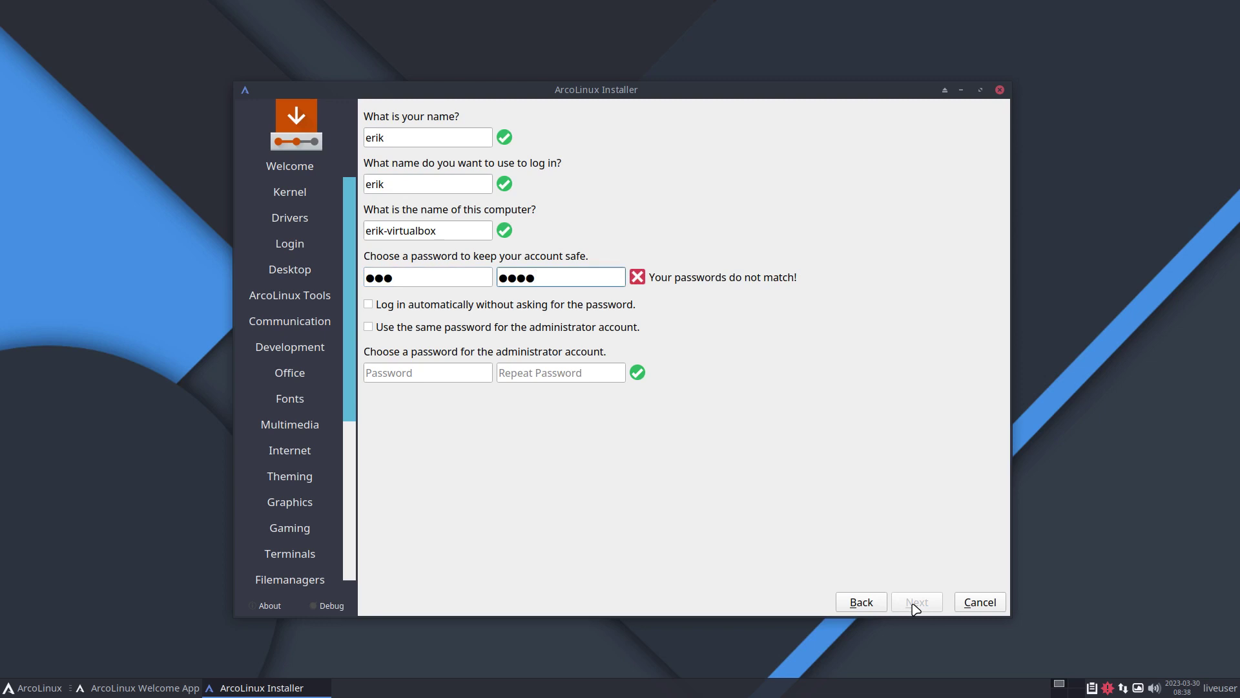
pyautogui.hotkey('shift', 'Tab')
pyautogui.write('1234')
pyautogui.press('Tab')
pyautogui.write('1234')
pyautogui.press('Tab')
pyautogui.press('space')
pyautogui.press('Tab')
pyautogui.press('space')
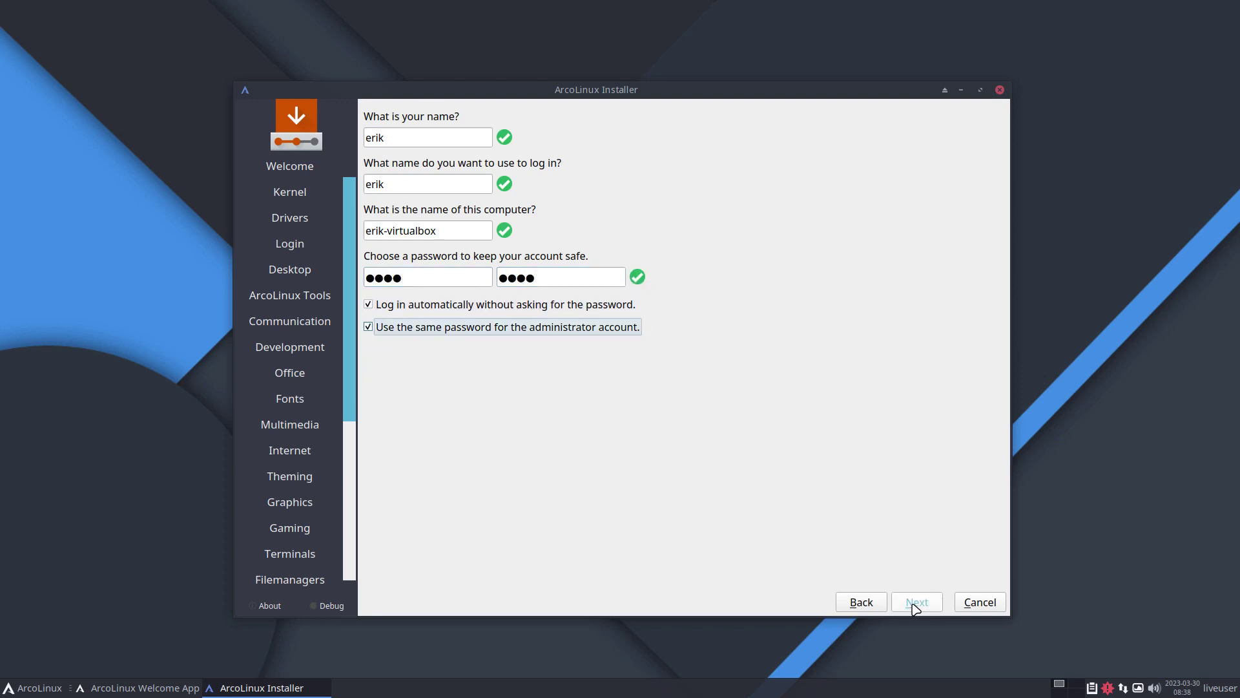
# - Advance to the install summary, start the install, then back out of the confirmation
pyautogui.click(916, 607)
pyautogui.click(915, 603)
pyautogui.click(859, 525)
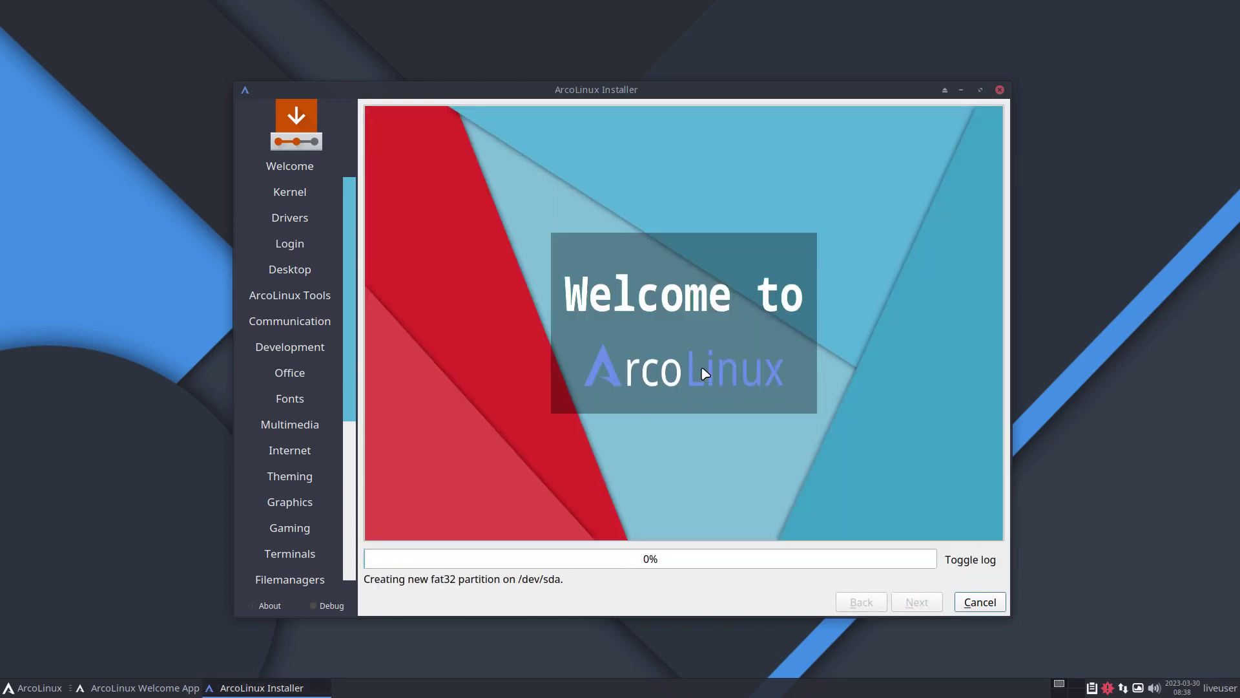
# - Show the install log, select the rsync command and its arguments, then hide the log
pyautogui.click(968, 564)
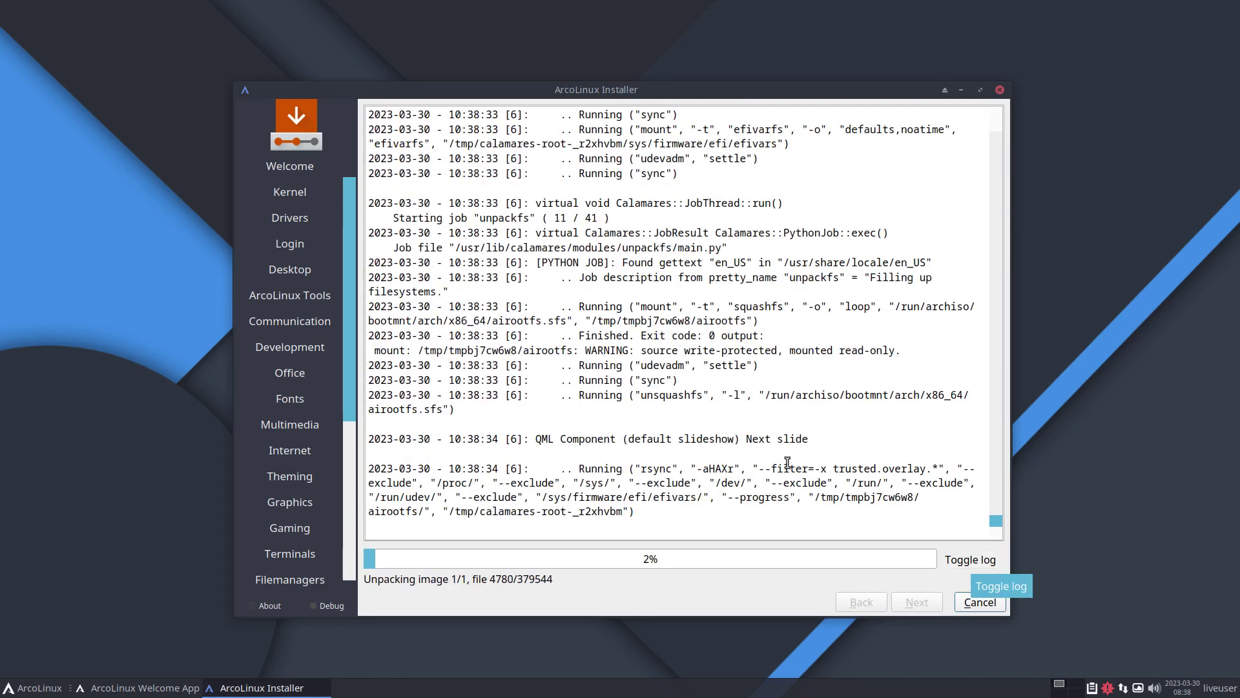
pyautogui.moveTo(642, 466); pyautogui.dragTo(677, 468)
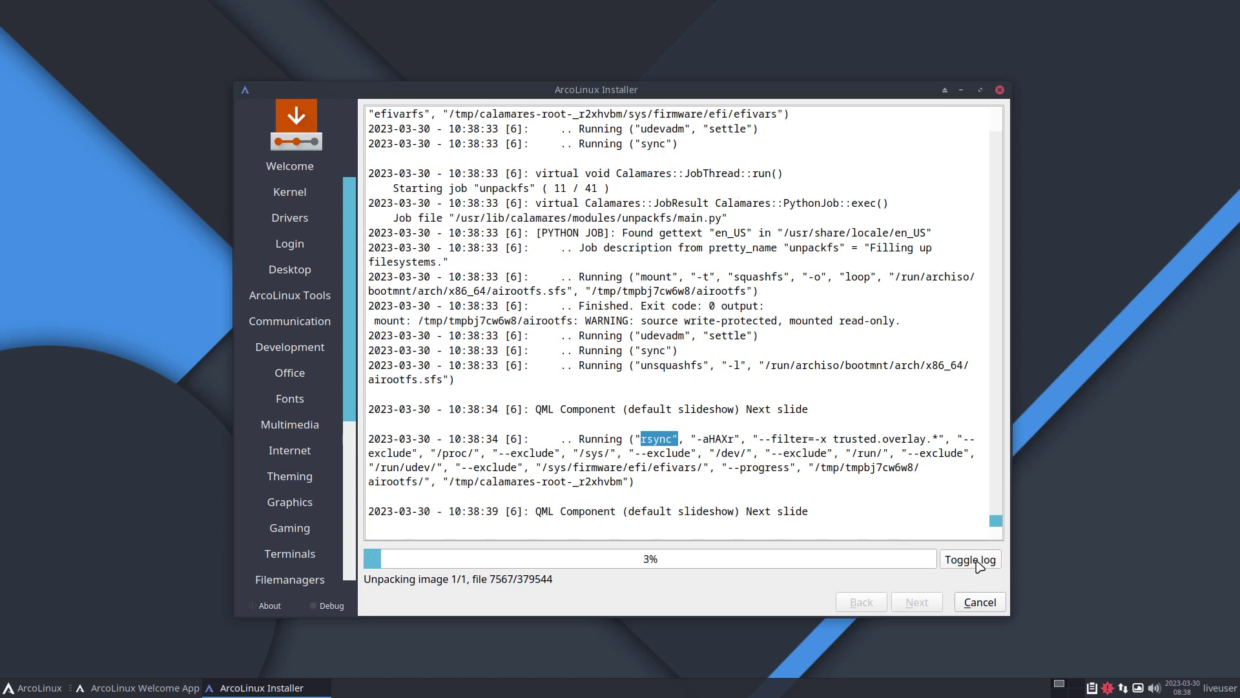
pyautogui.moveTo(702, 439); pyautogui.dragTo(911, 453)
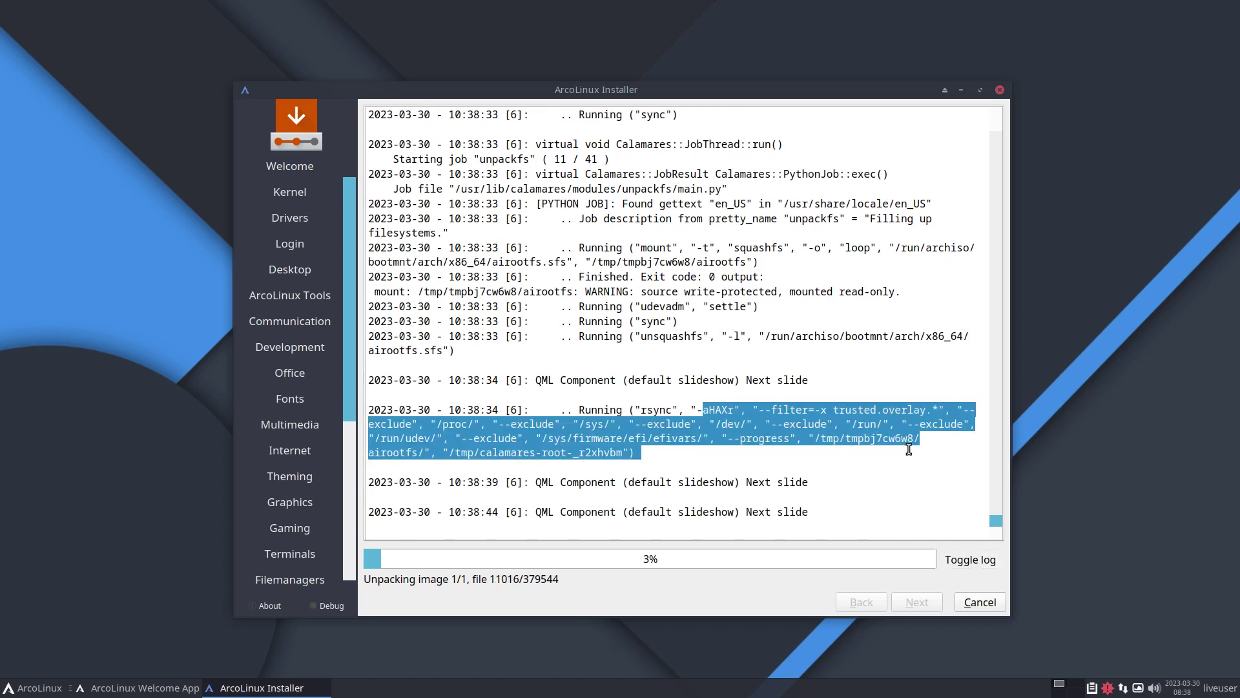
pyautogui.click(978, 562)
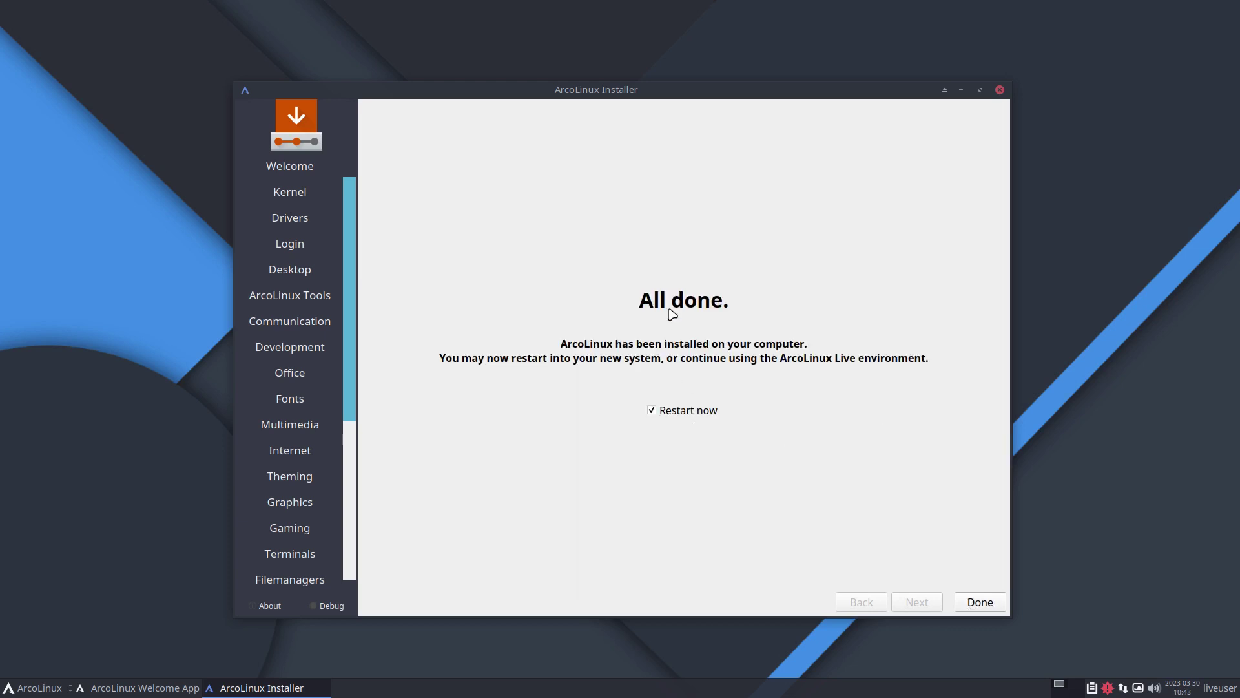
# - Restart and boot ArcoLinux Linux, then untick Welcome App autostart and quit it
pyautogui.click(980, 607)
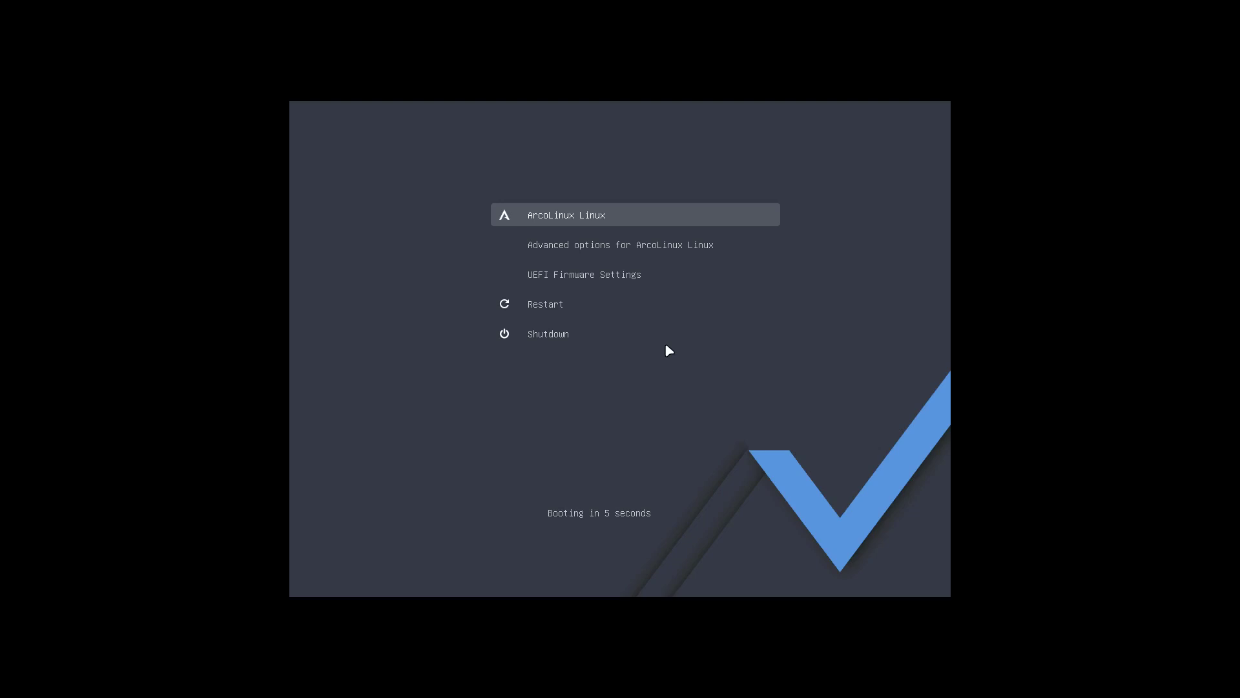
pyautogui.press('Down')
pyautogui.press('Down')
pyautogui.press('Up')
pyautogui.press('Up')
pyautogui.press('Return')
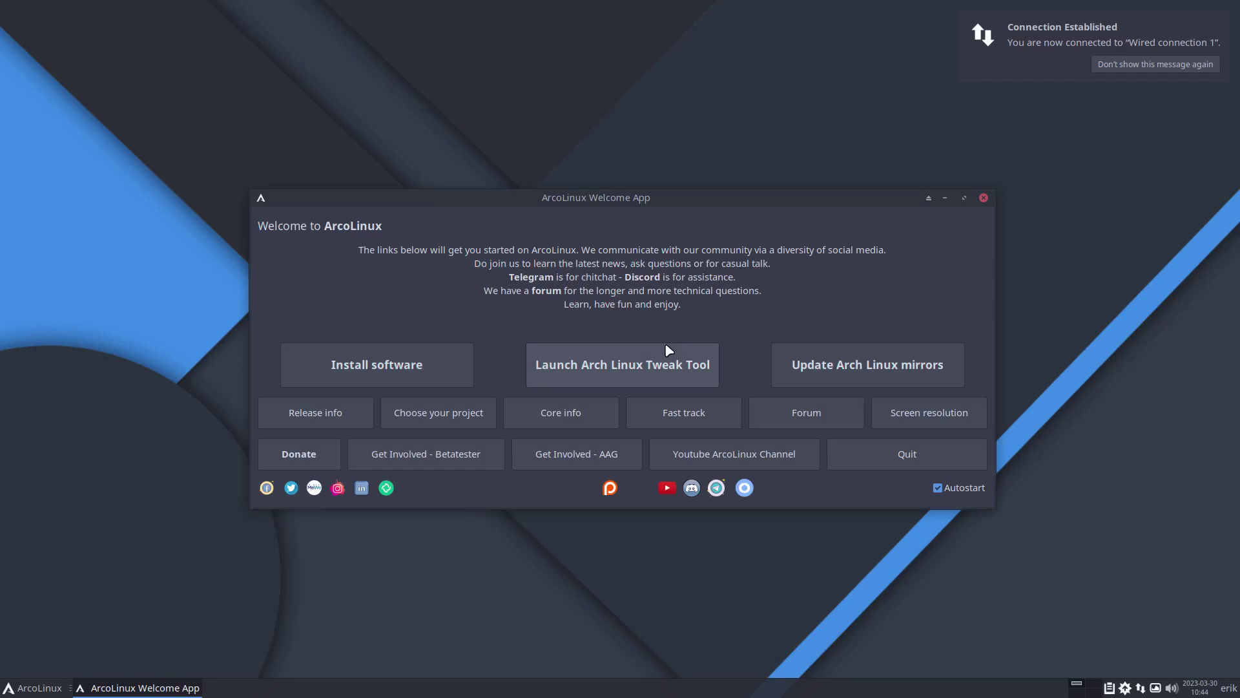
pyautogui.click(966, 492)
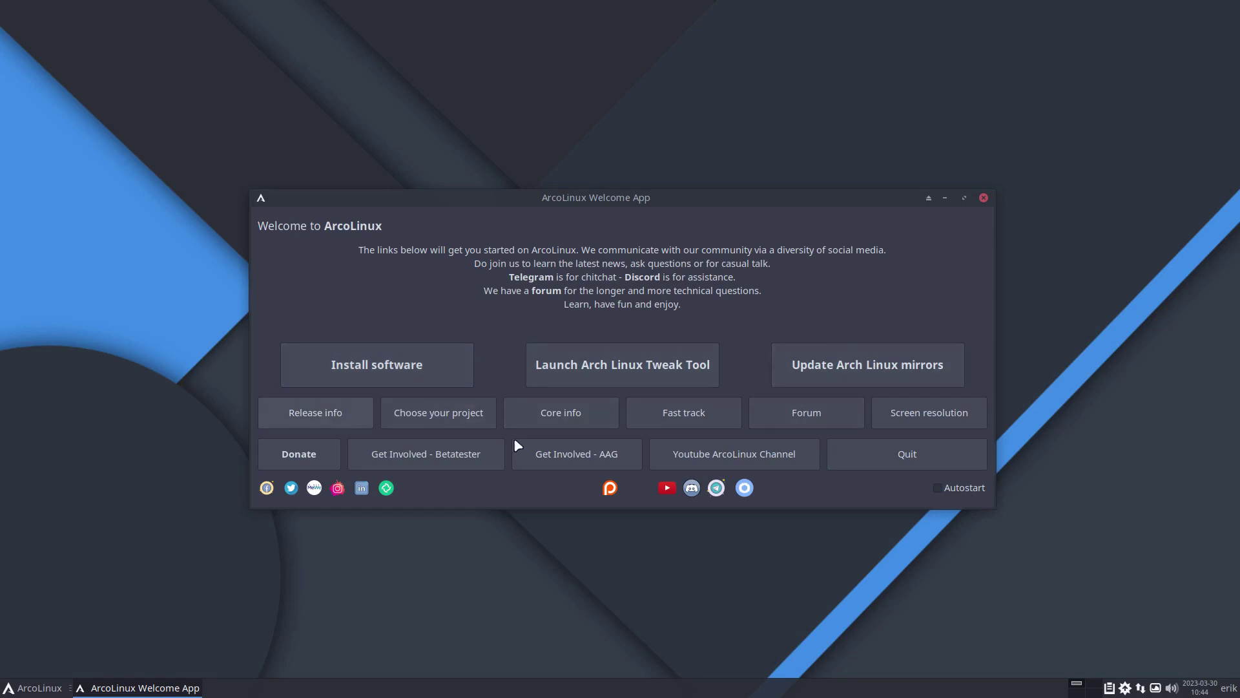
pyautogui.click(947, 463)
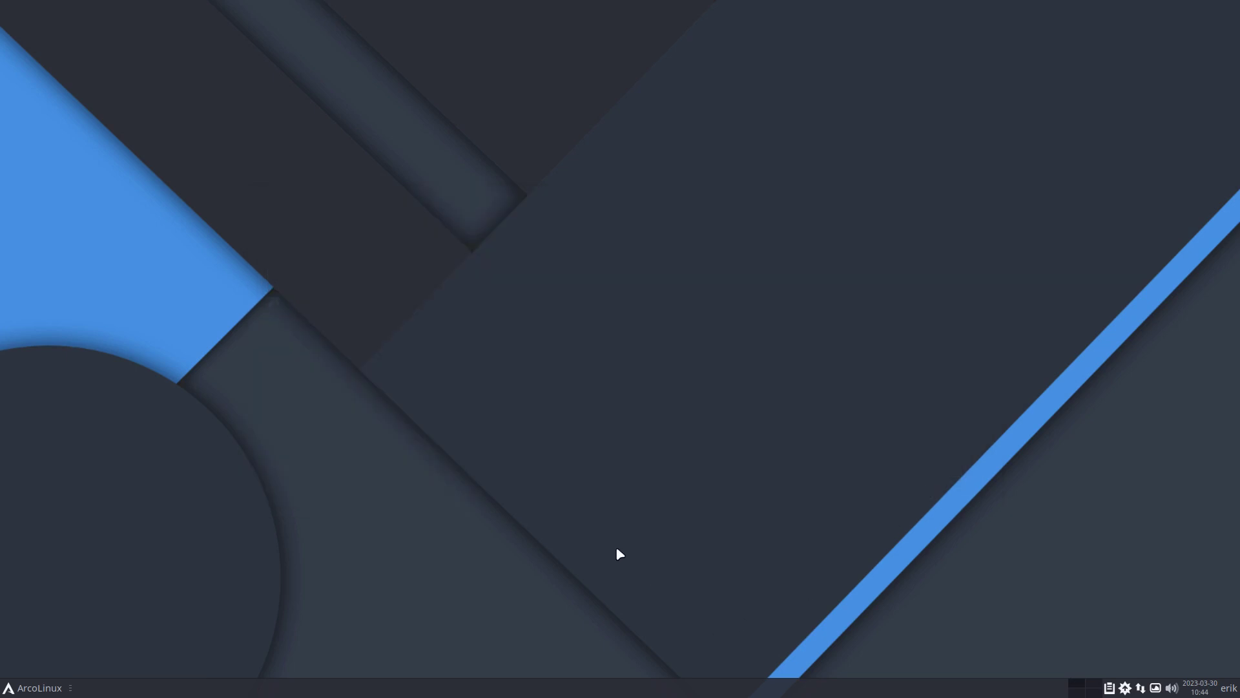
# - In a new terminal, run iso and xd to see release info and available desktop sessions
pyautogui.press('super+Return')
pyautogui.write('iso')
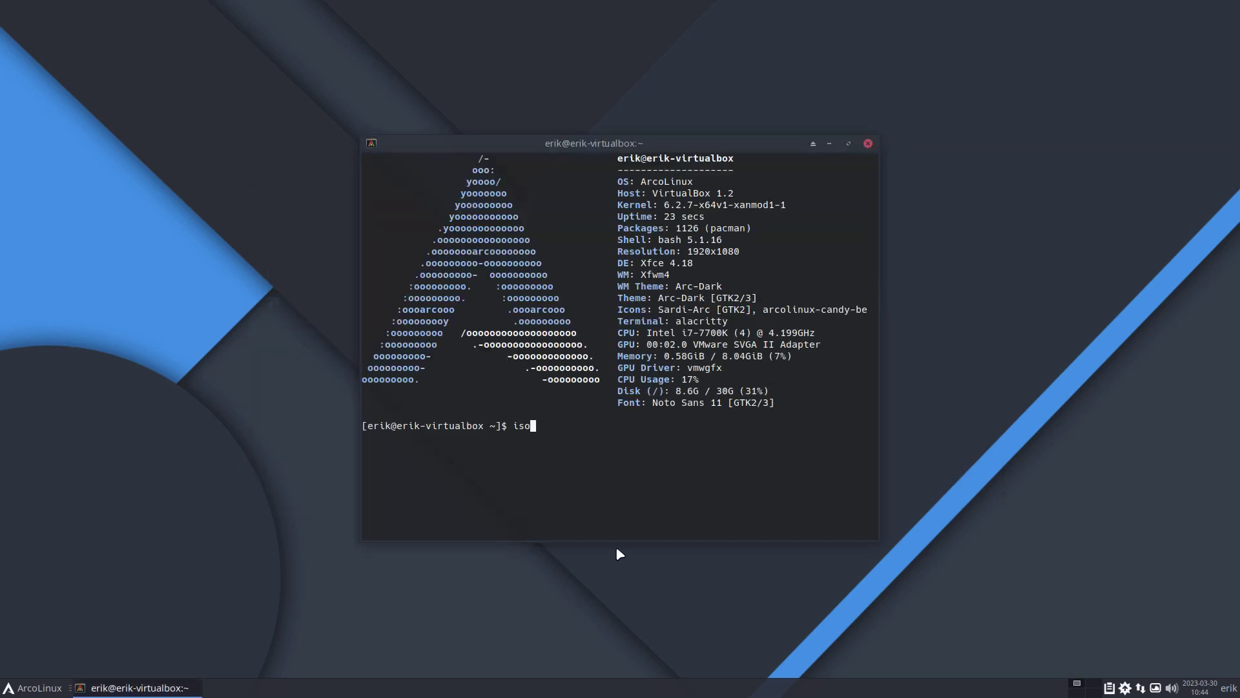
pyautogui.press('Return')
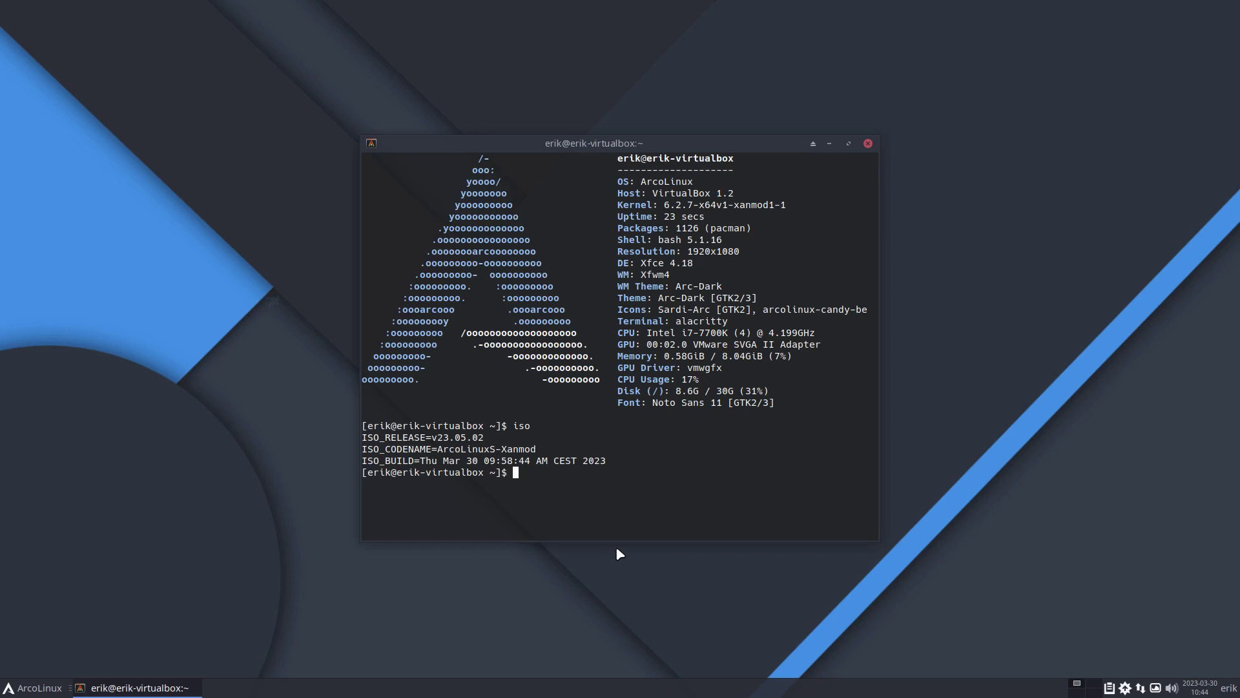
pyautogui.write('xd')
pyautogui.press('Return')
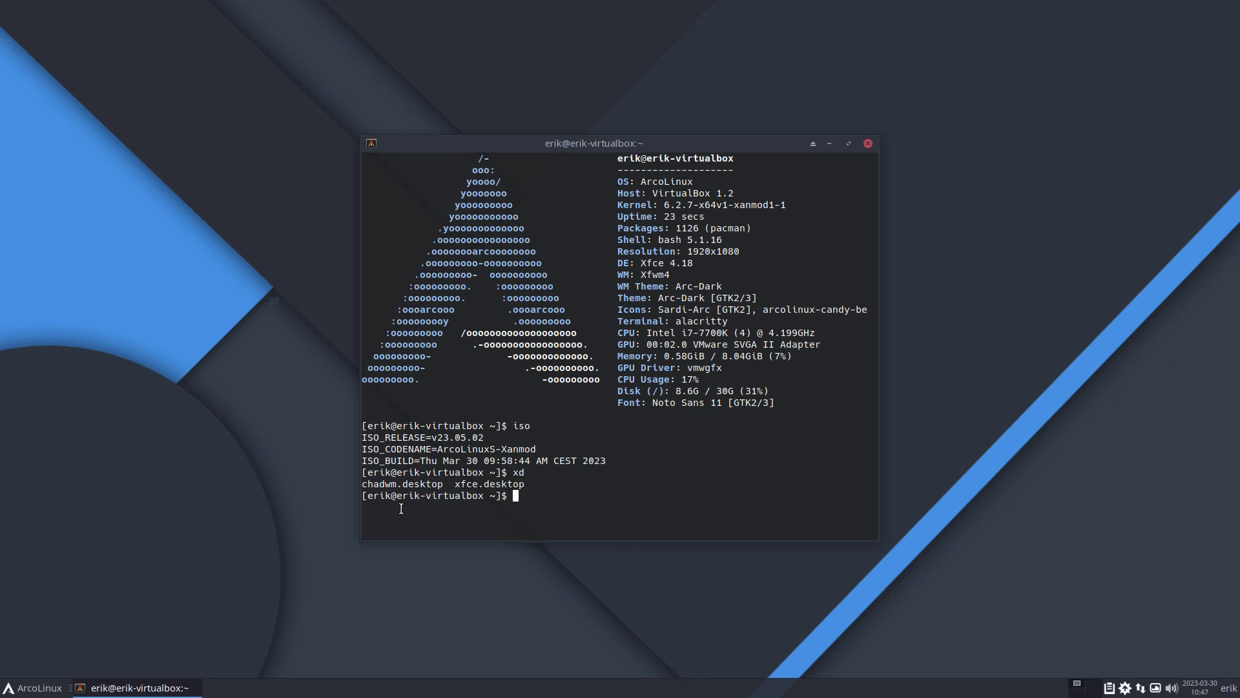
pyautogui.doubleClick(461, 483)
pyautogui.doubleClick(396, 494)
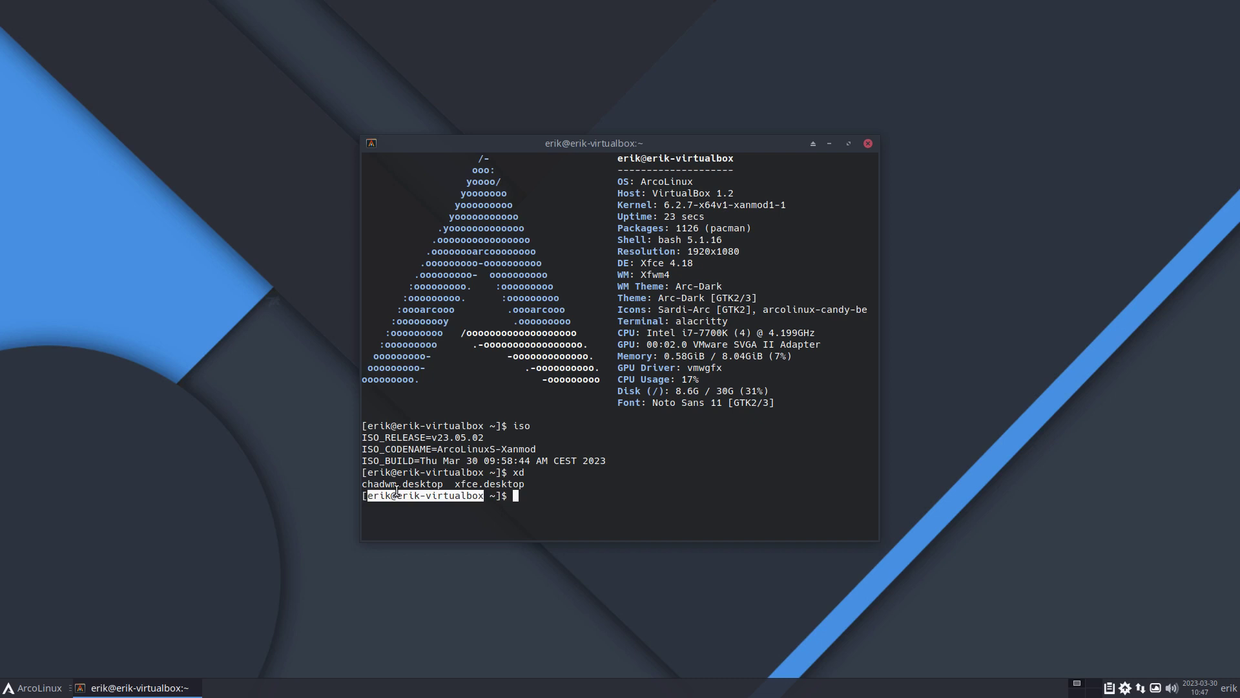
pyautogui.press('Return')
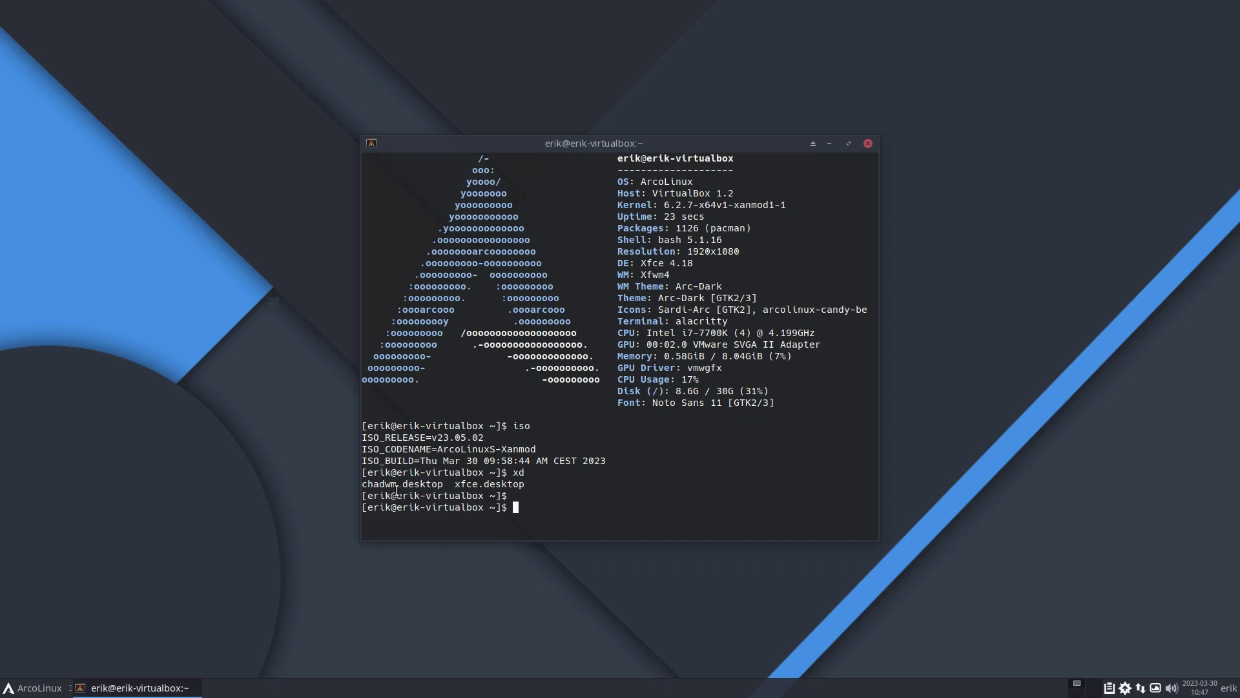
# - Use nsddmk to change the SDDM Session from xfce to chadwm, save, and reboot
pyautogui.write('nsddmk')
pyautogui.press('Return')
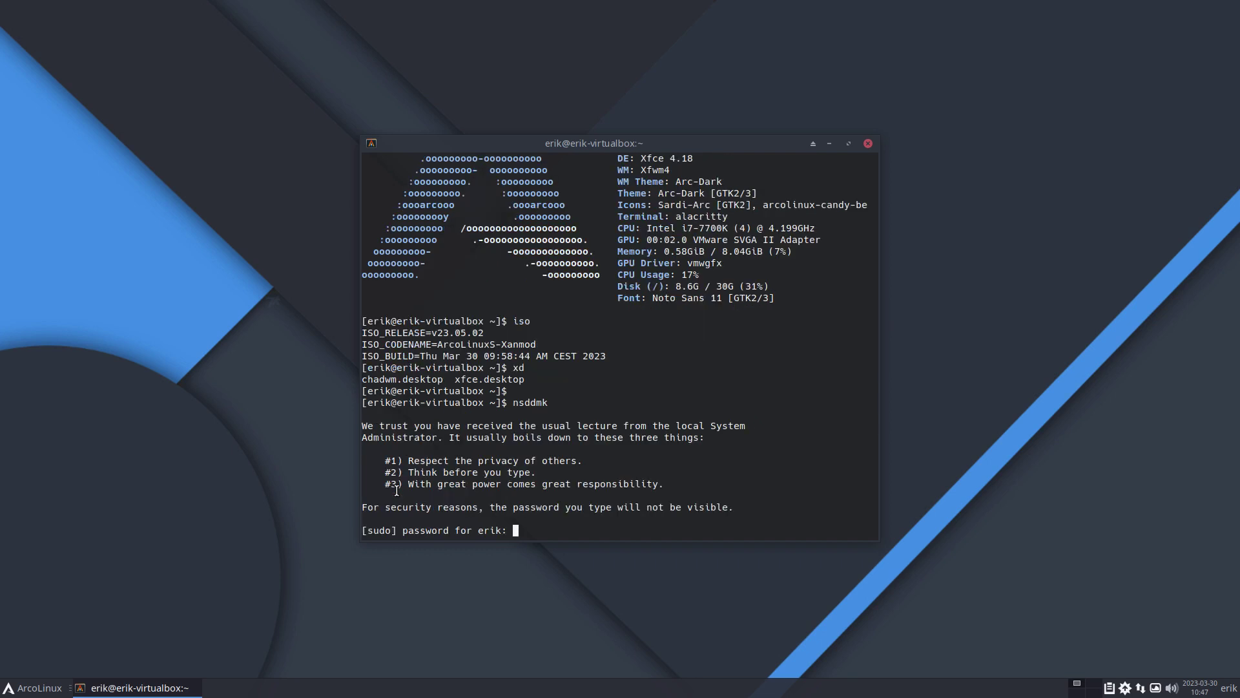
pyautogui.press('Return')
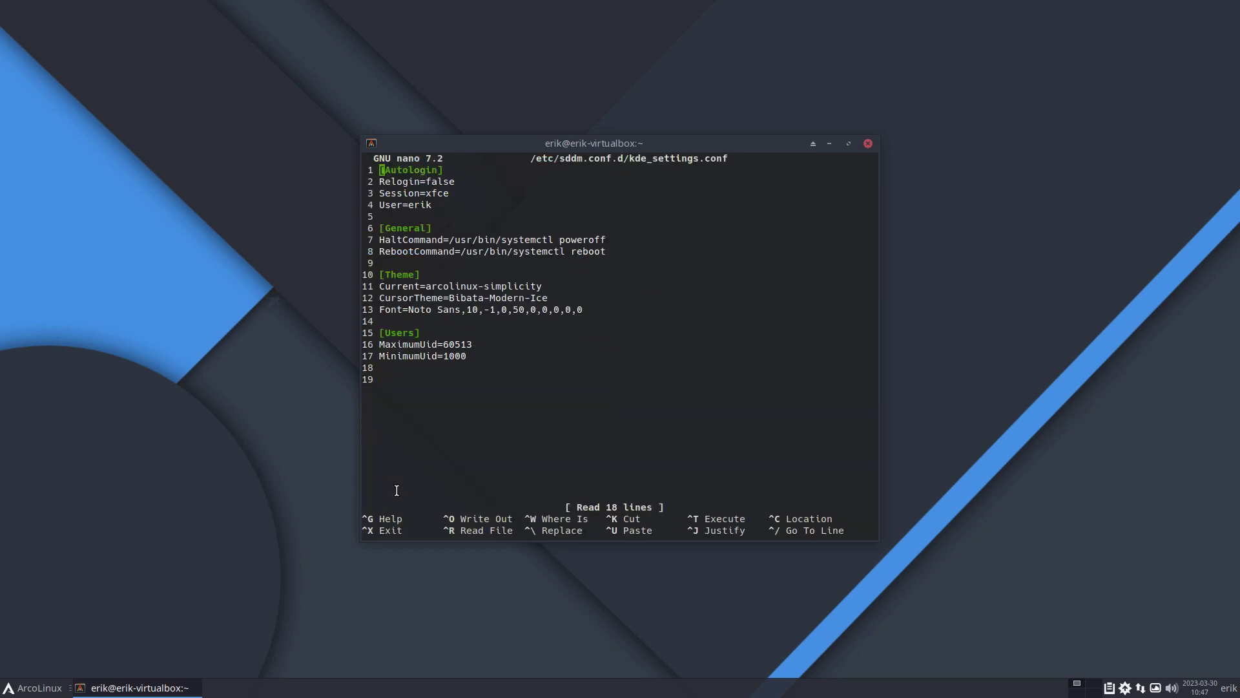
pyautogui.press('Down')
pyautogui.press('Down')
pyautogui.press('Right')
pyautogui.press('Right')
pyautogui.press('Right')
pyautogui.press('Right')
pyautogui.press('Right')
pyautogui.press('Right')
pyautogui.press('Right')
pyautogui.press('Right')
pyautogui.press('Delete')
pyautogui.press('Delete')
pyautogui.press('Delete')
pyautogui.write('chadwm')
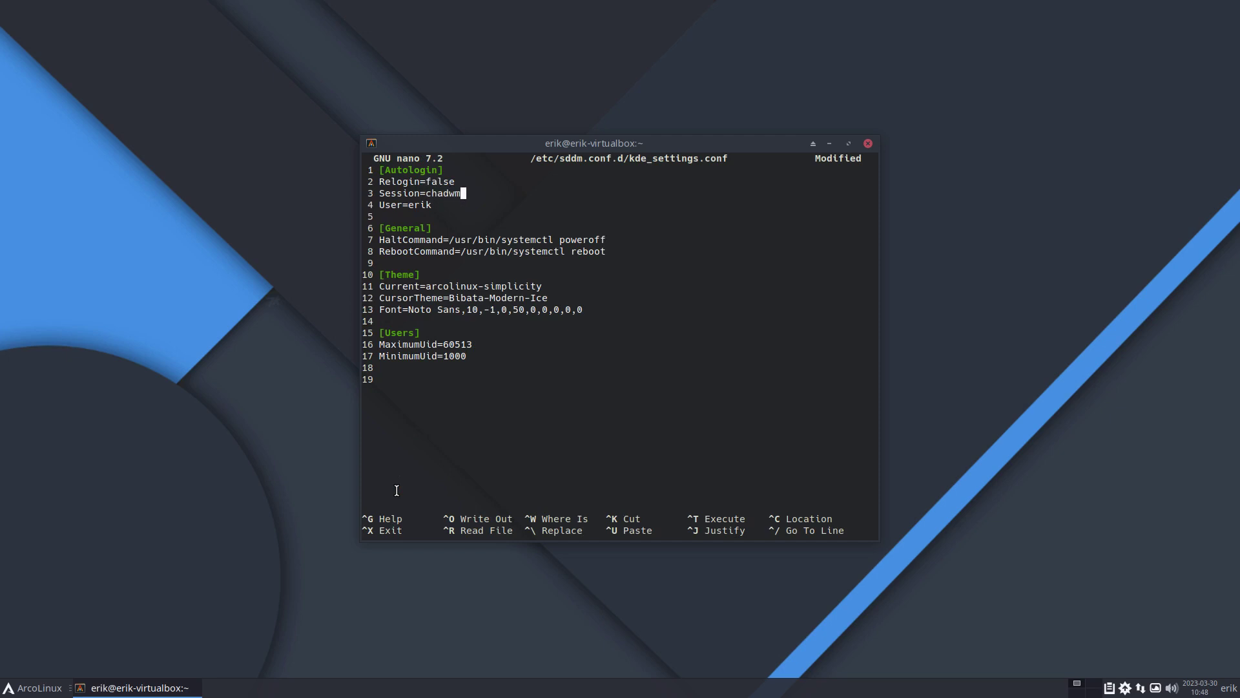
pyautogui.hotkey('ctrl', 'o')
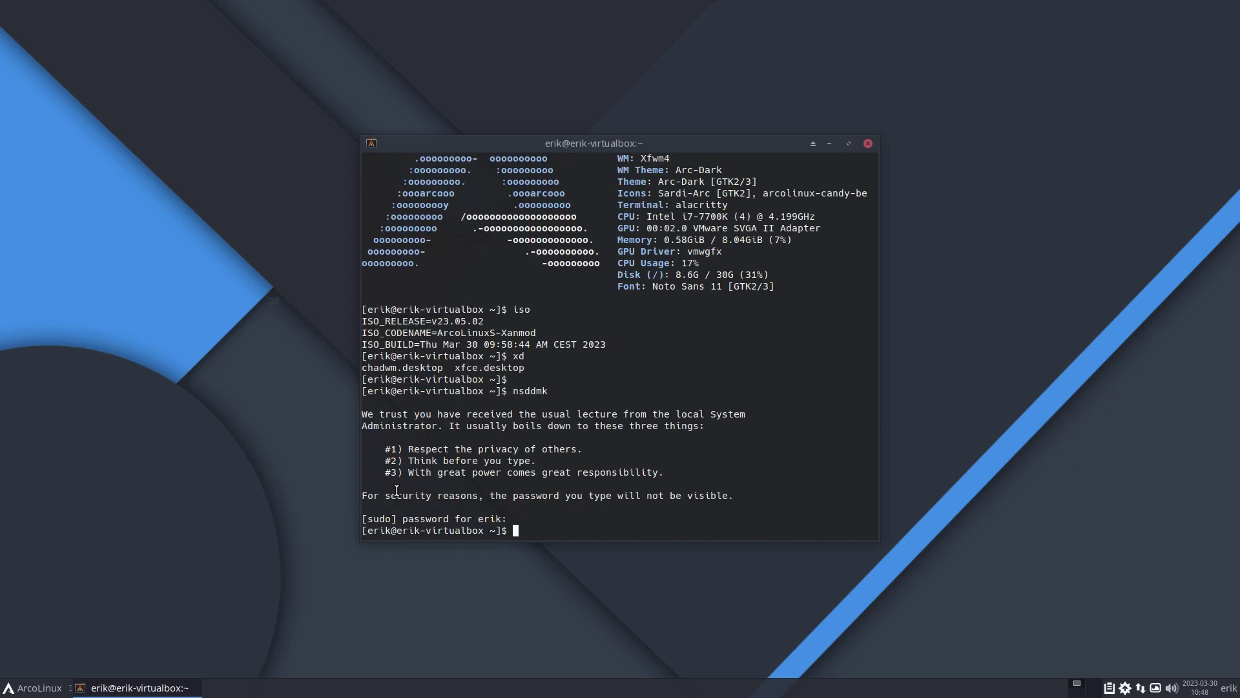
pyautogui.write('r')
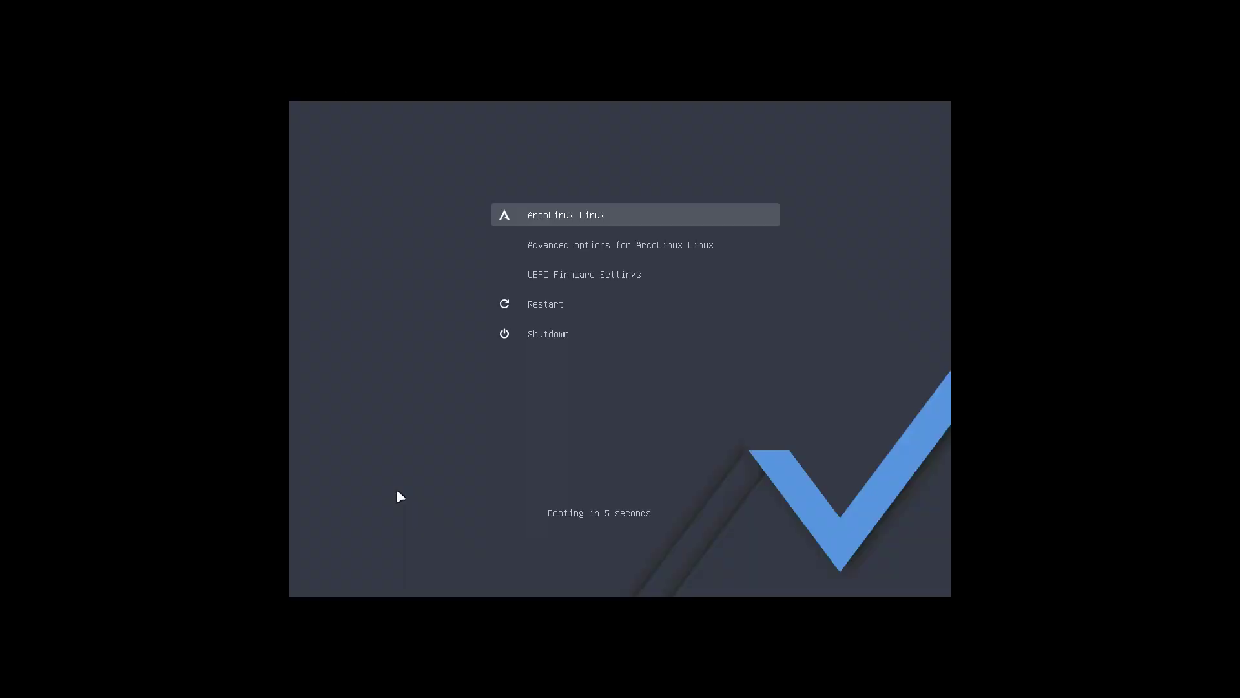
# - Boot into chadwm, cycle the wallpaper, and hide the Conky system info panel
pyautogui.press('Return')
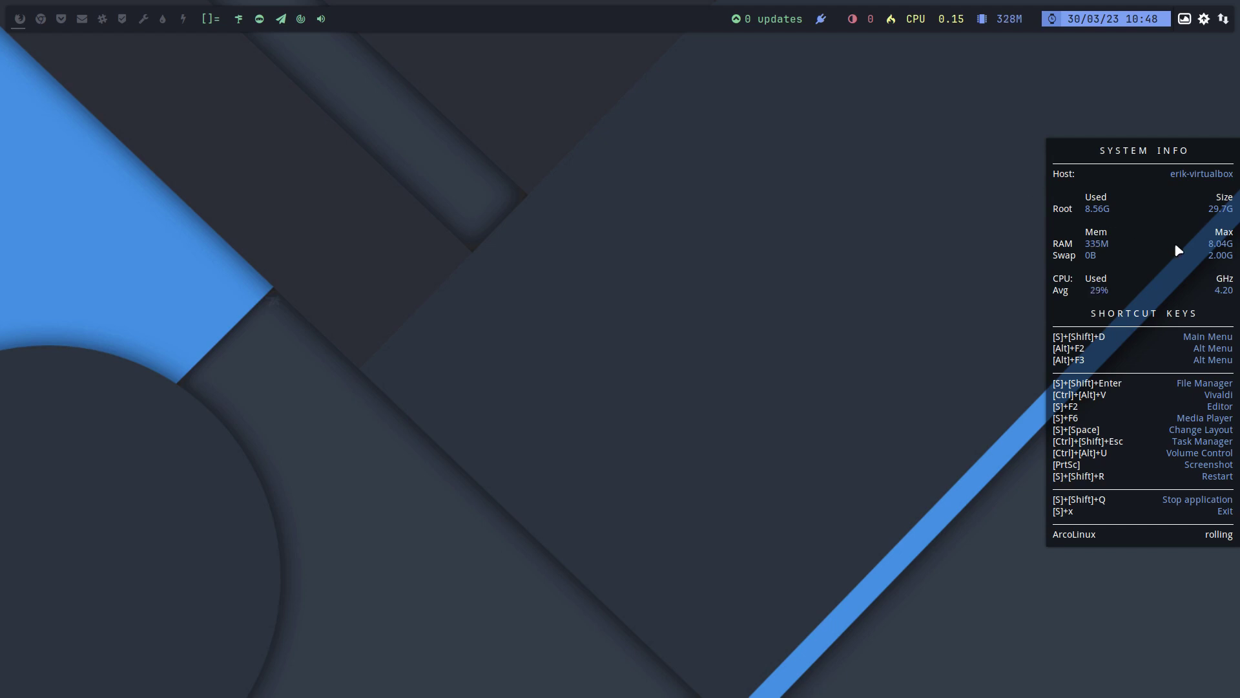
pyautogui.hotkey('alt', 'n')
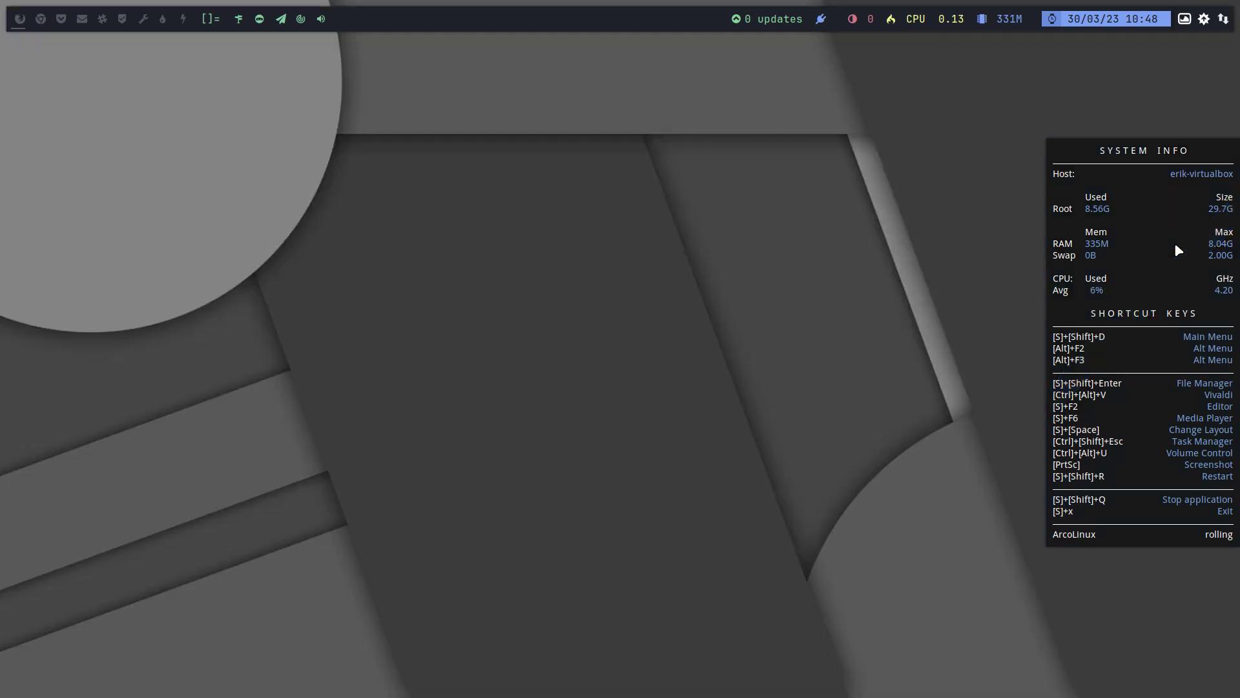
pyautogui.press('super+c')
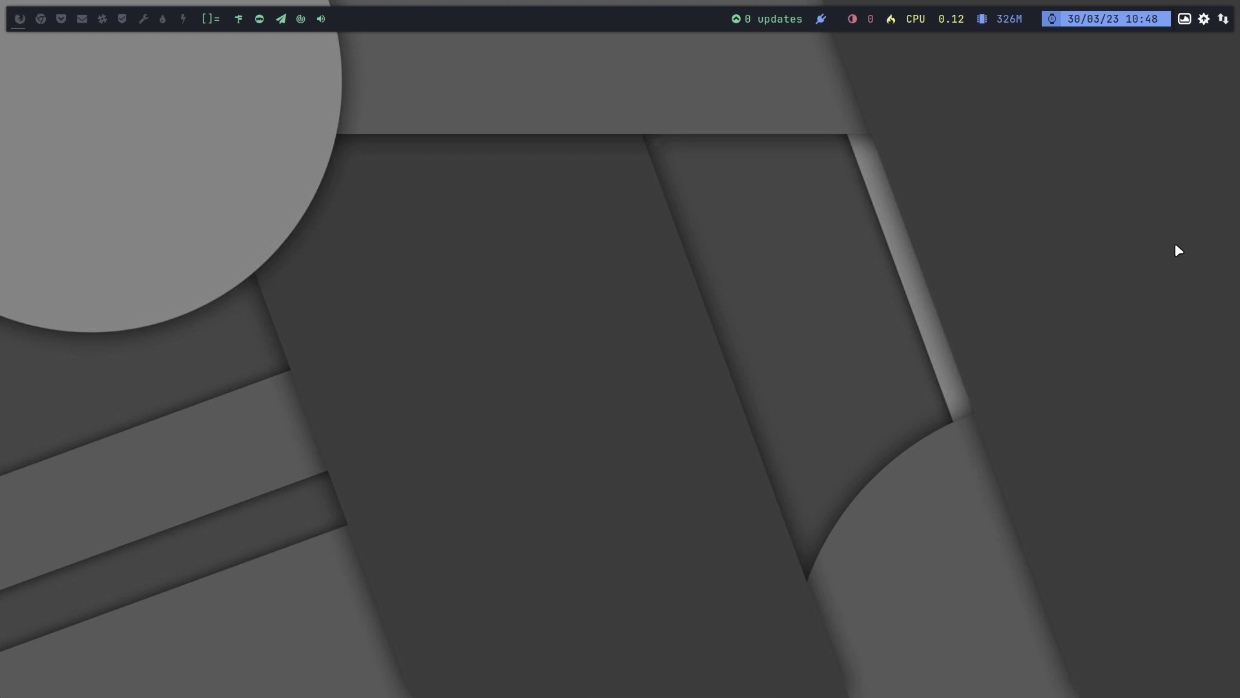
# - Run var in a terminal to install the Nemesis Variety config, then close and reopen the terminal
pyautogui.press('super+Return')
pyautogui.write('var')
pyautogui.press('Return')
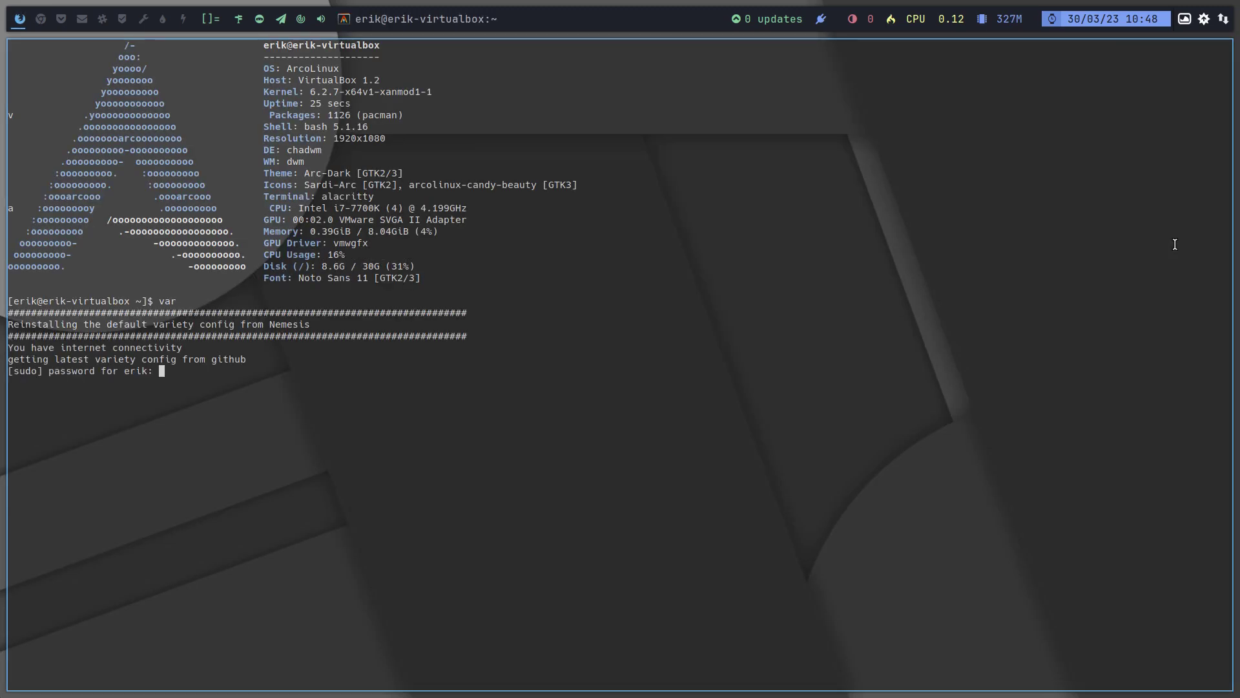
pyautogui.press('Return')
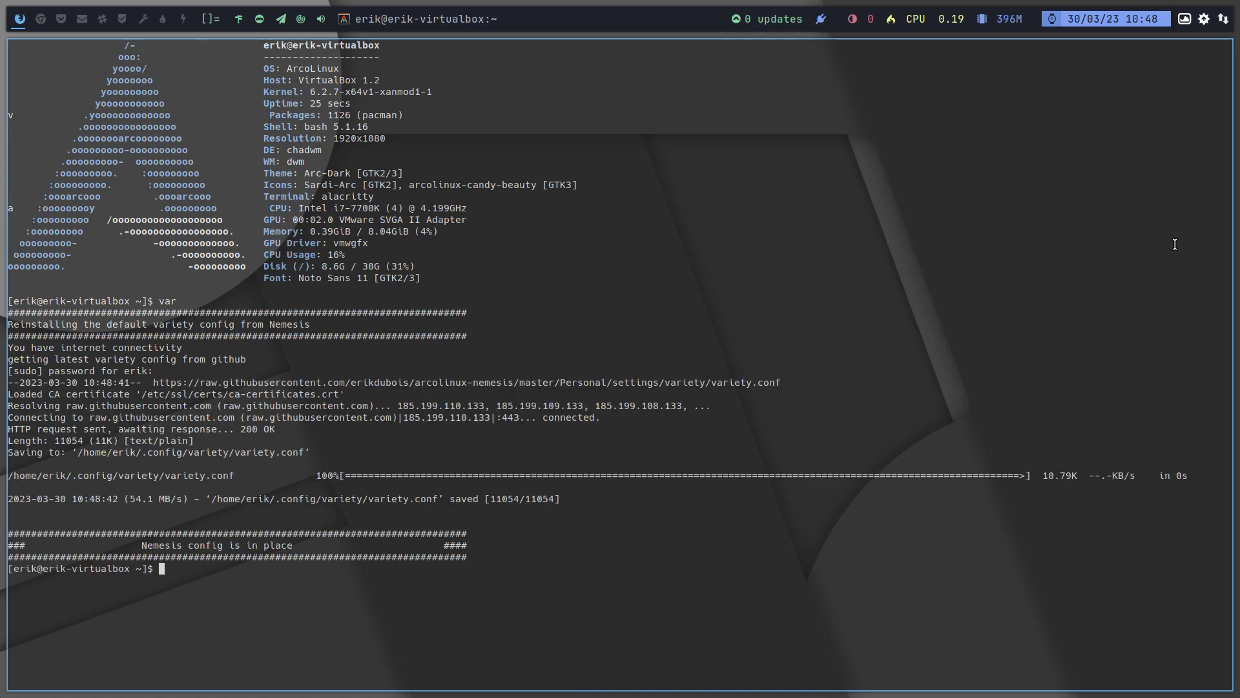
pyautogui.press('super+m')
pyautogui.press('super+q')
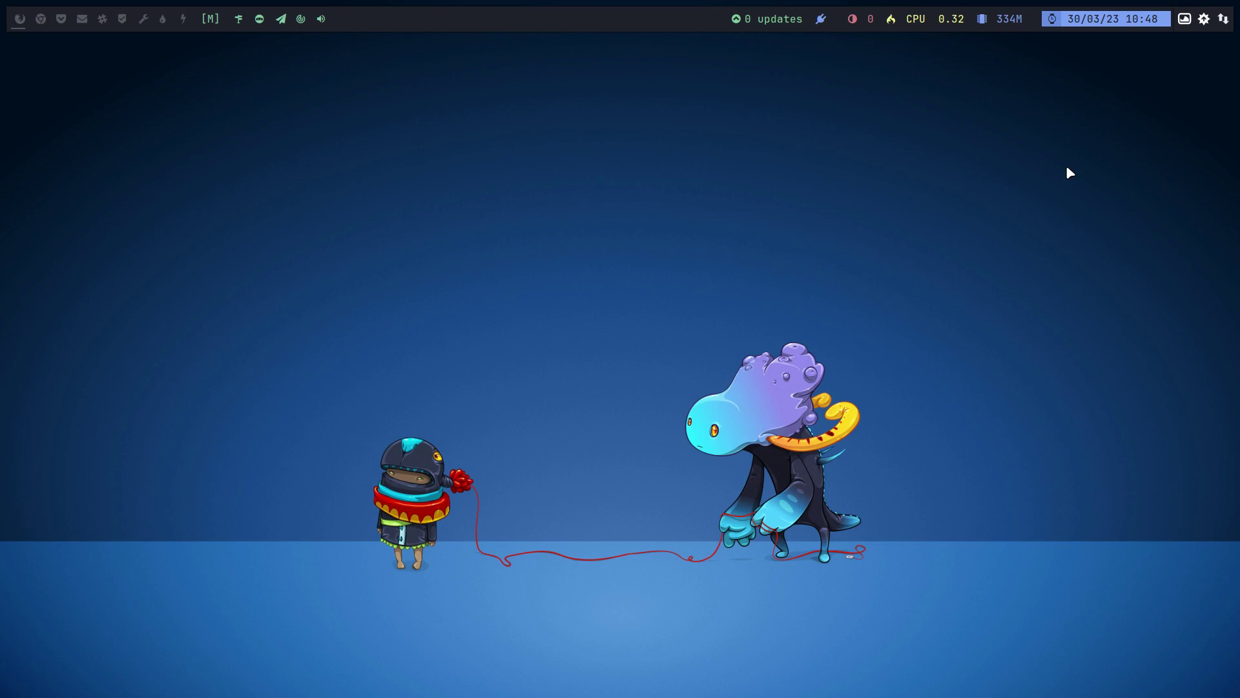
pyautogui.press('super+Return')
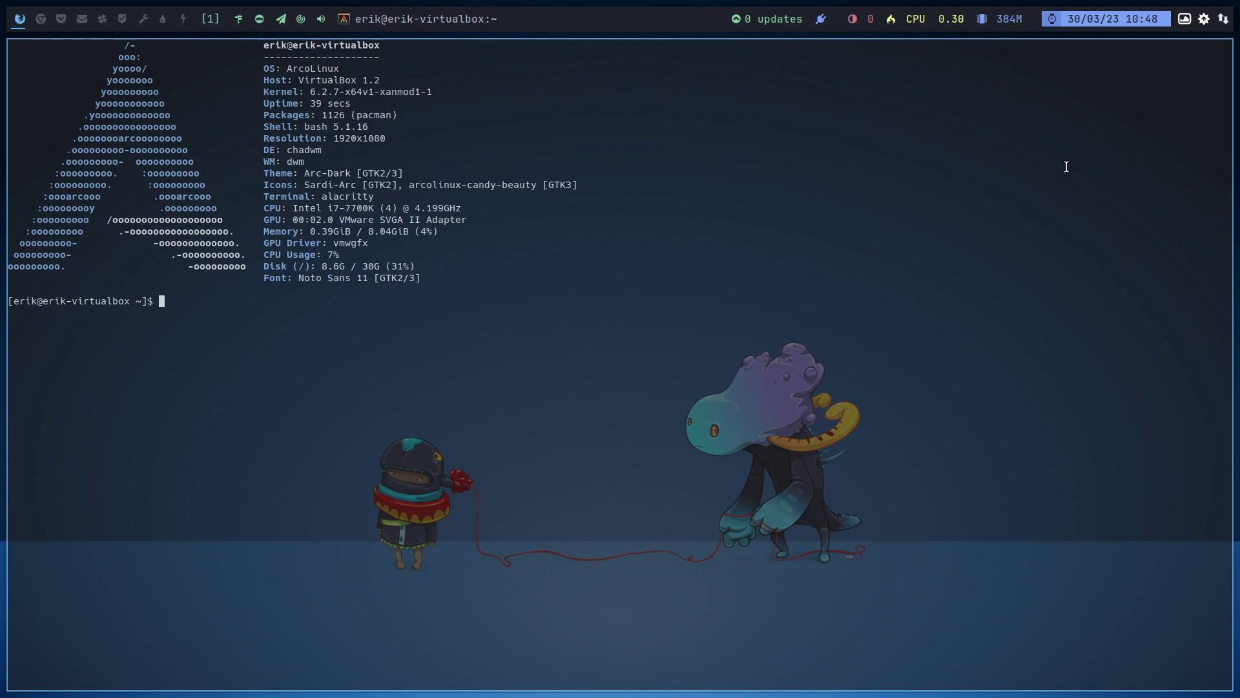
# - Select the GPU line, chadwm, dwm and the kernel version in the neofetch readout
pyautogui.moveTo(456, 221); pyautogui.dragTo(304, 221)
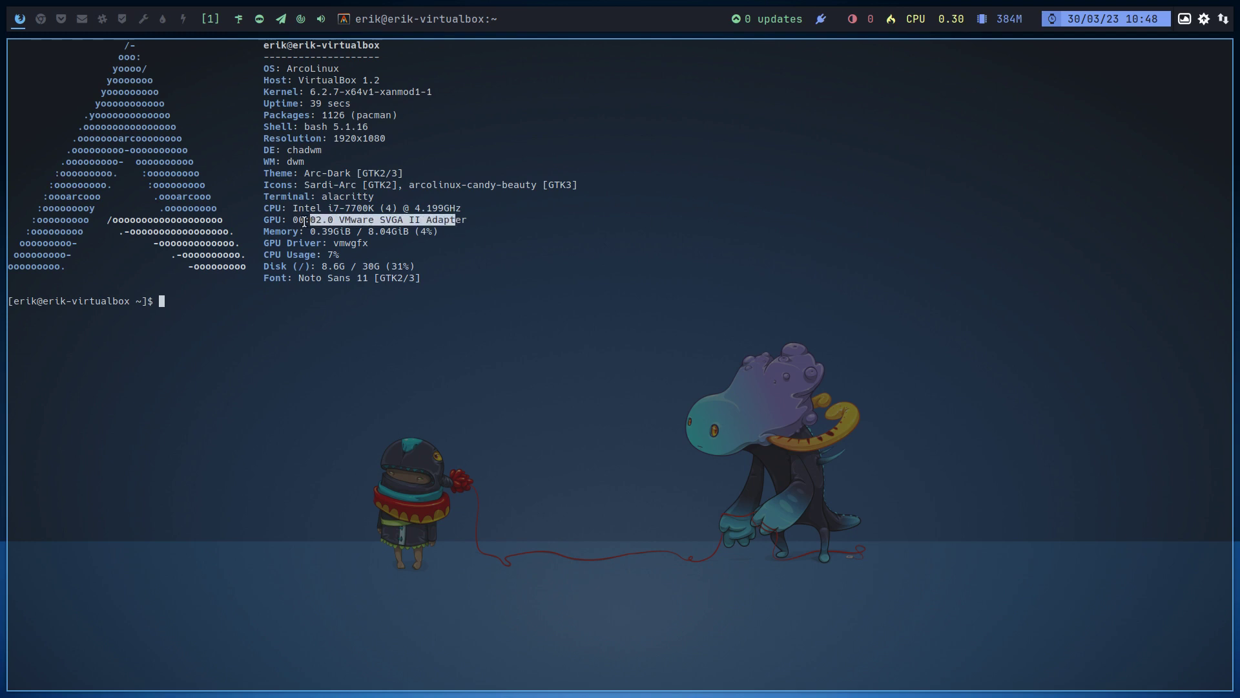
pyautogui.click(301, 154)
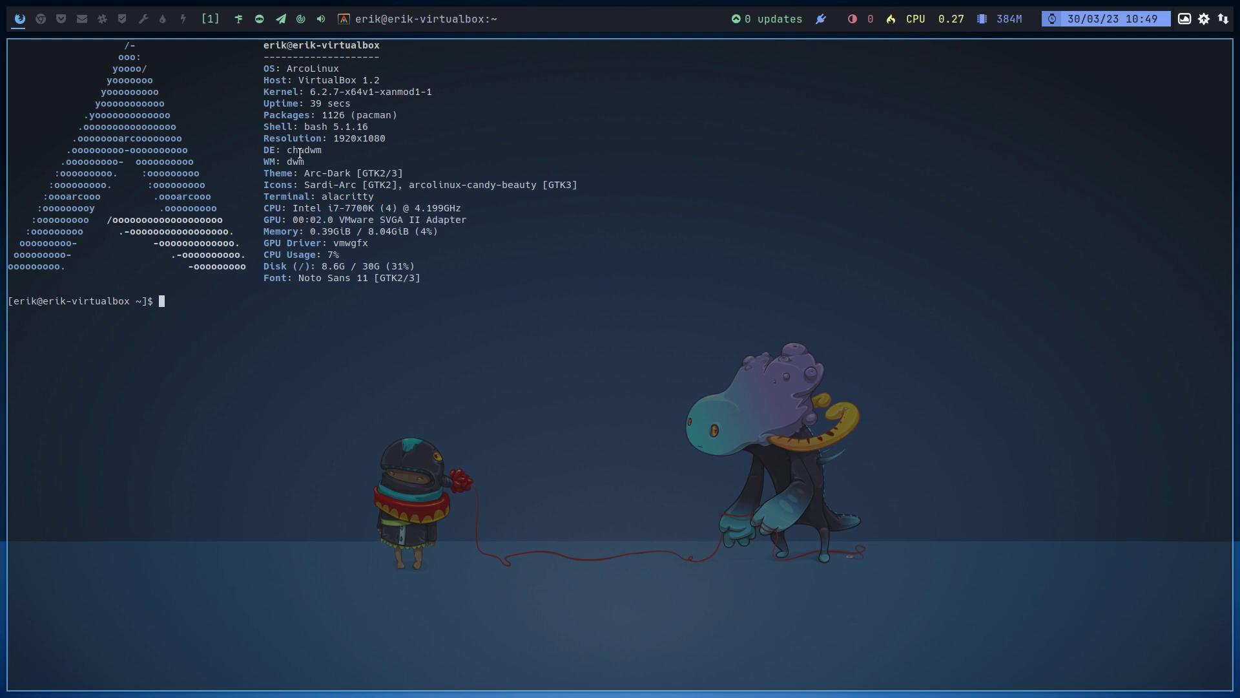
pyautogui.doubleClick(300, 154)
pyautogui.doubleClick(299, 163)
pyautogui.doubleClick(393, 91)
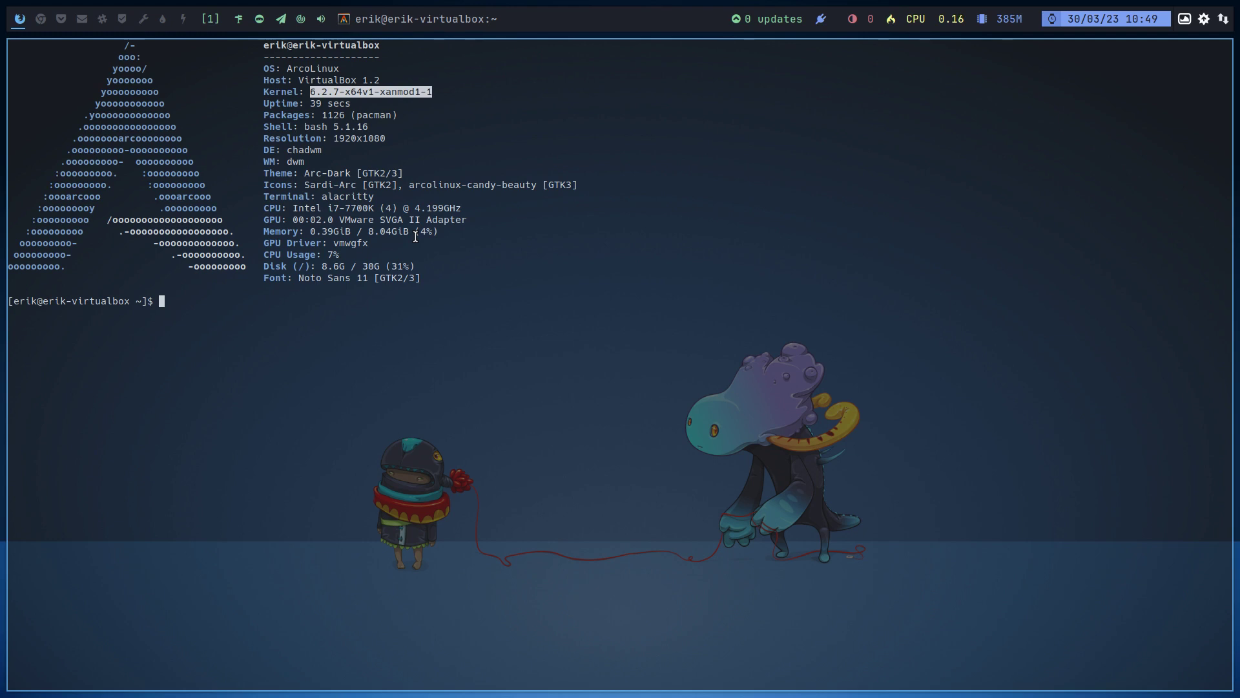
# - Toggle the terminal full screen and back, then open the application launcher
pyautogui.press('super+f')
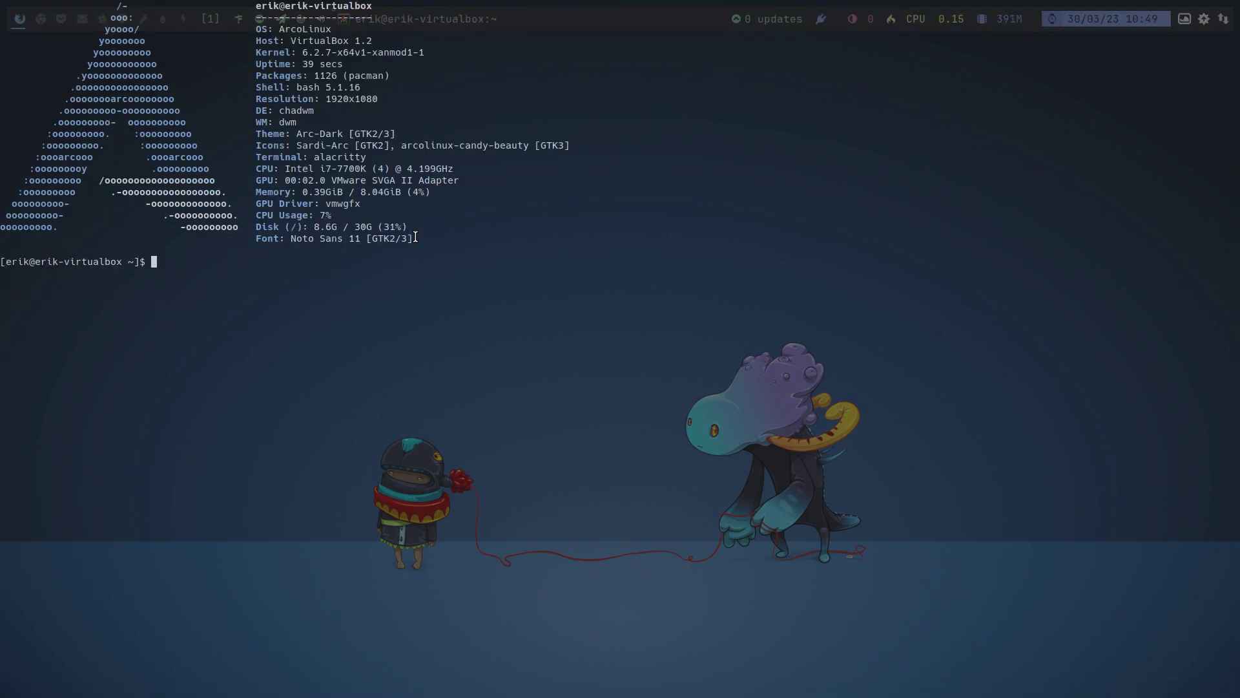
pyautogui.press('super+f')
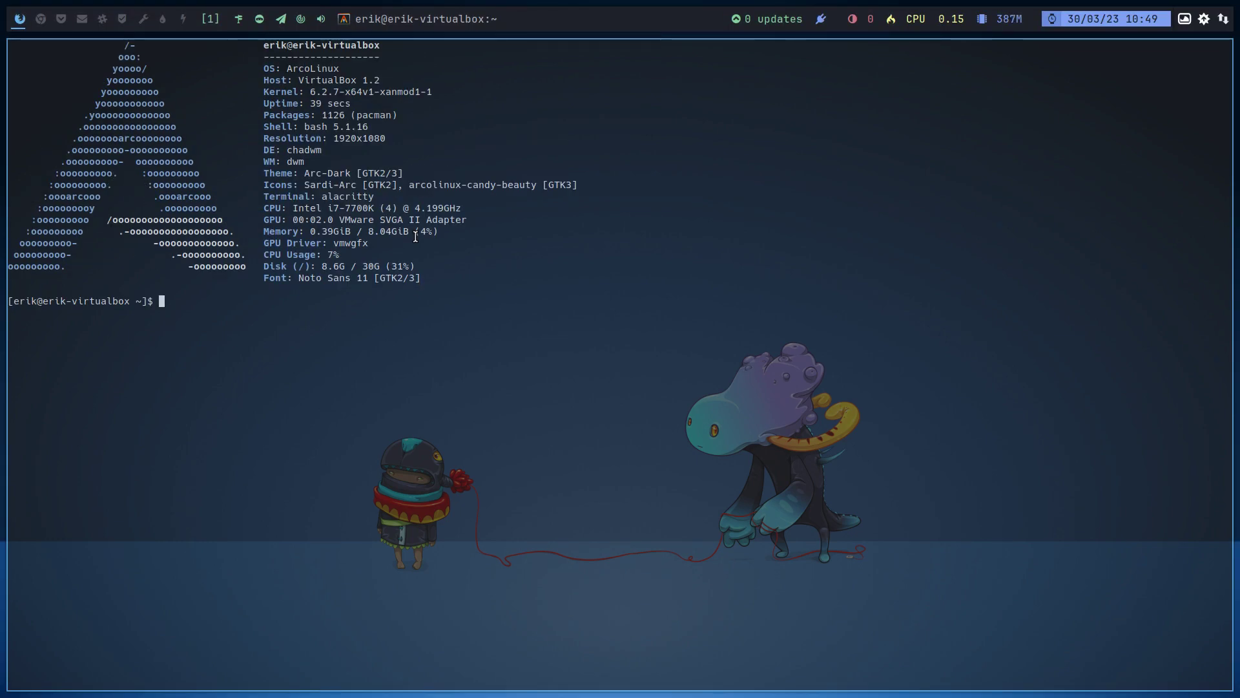
pyautogui.press('super+shift+d')
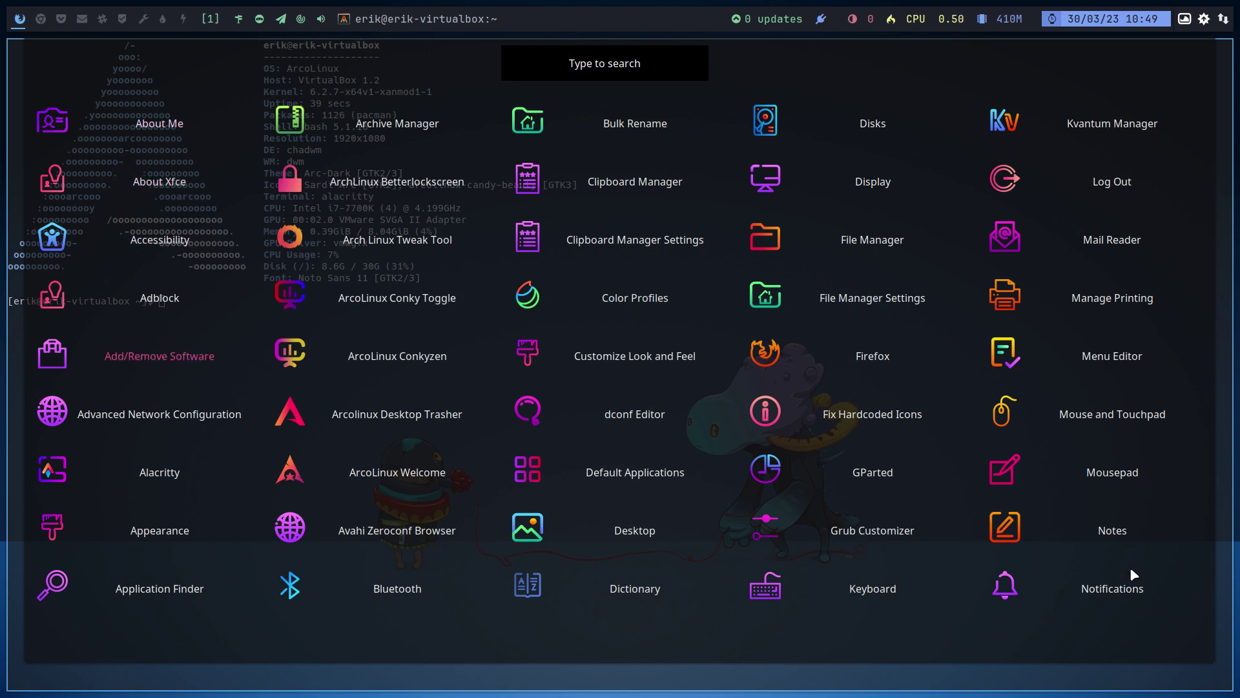
# - Scroll through the launcher's app pages, search for 'sub', then close it with Escape
pyautogui.scroll(-20, 1125, 566)
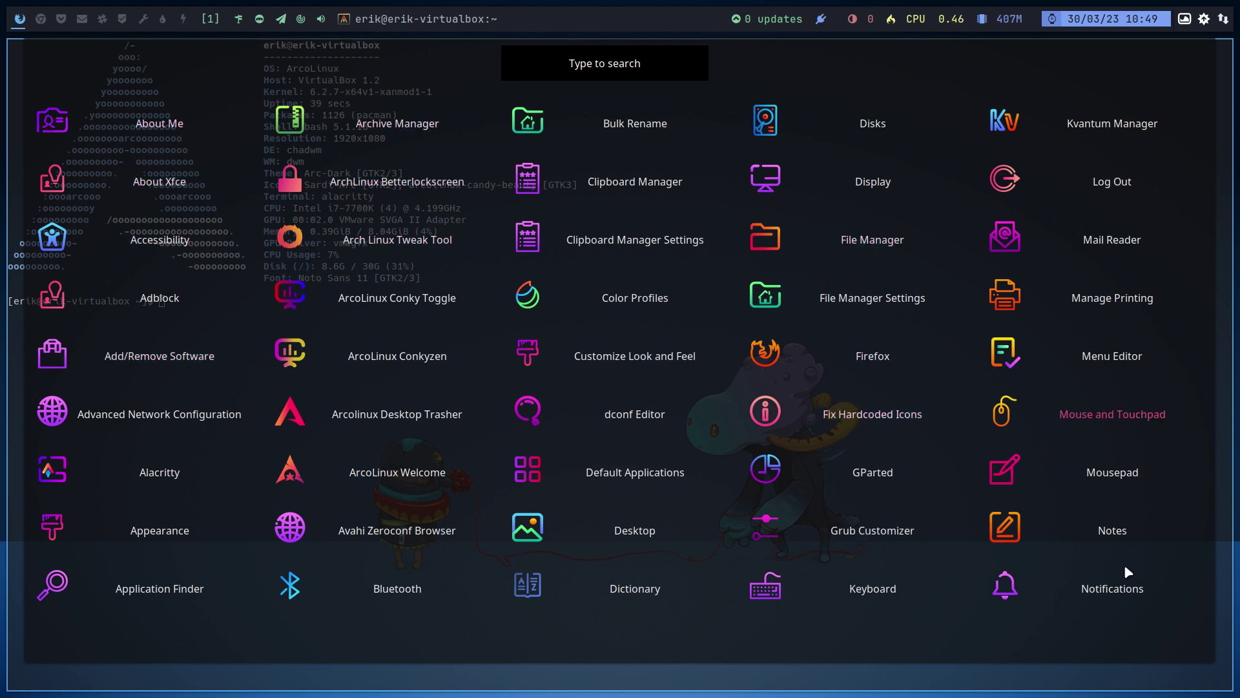
pyautogui.scroll(-3, 1124, 566)
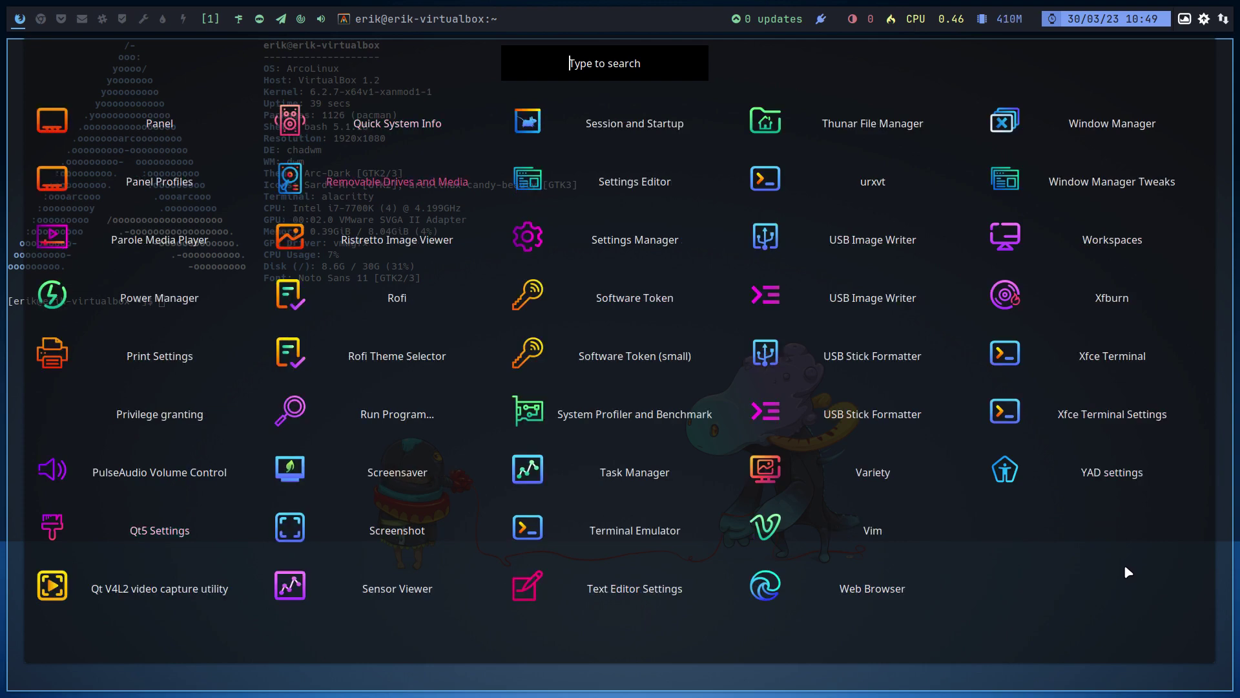
pyautogui.scroll(-2, 1125, 568)
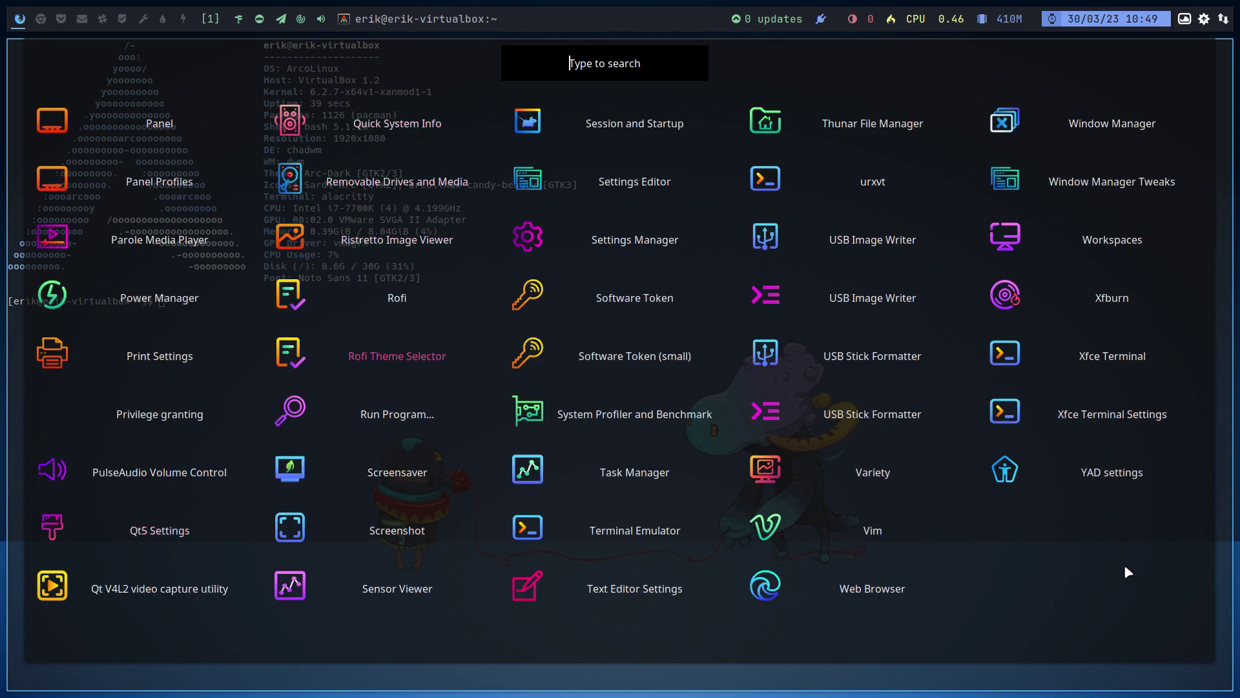
pyautogui.scroll(-4, 1125, 567)
pyautogui.scroll(-5, 1127, 571)
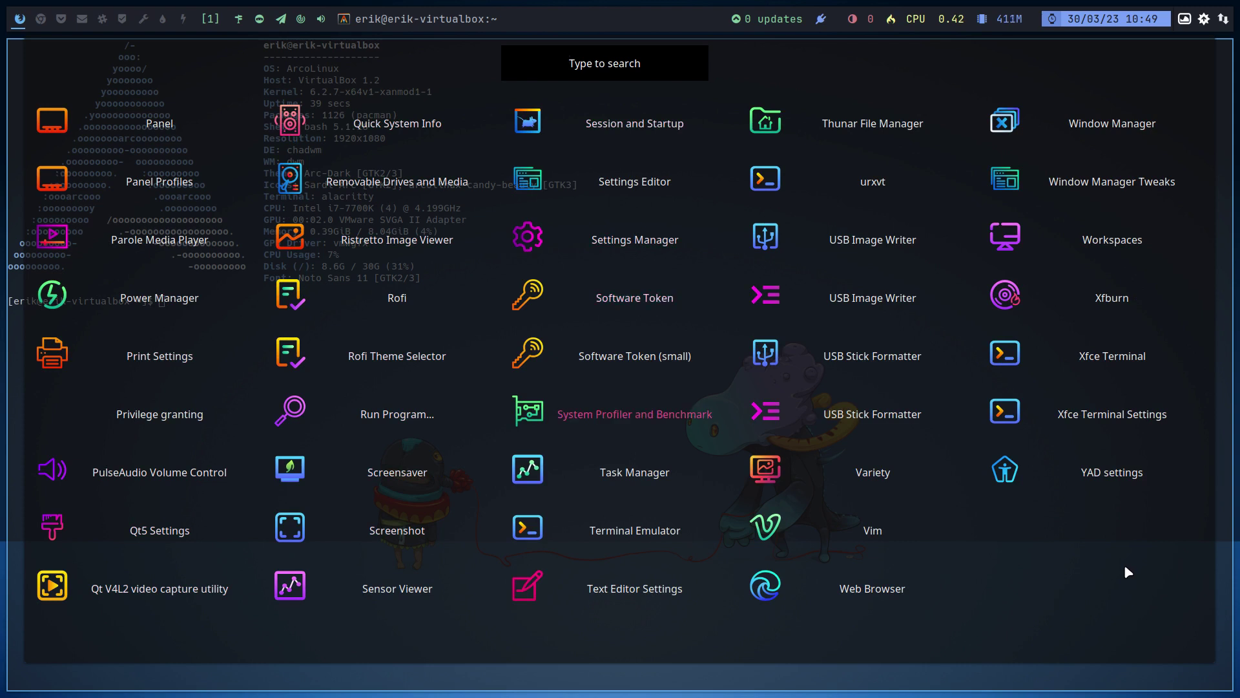
pyautogui.scroll(-4, 1127, 572)
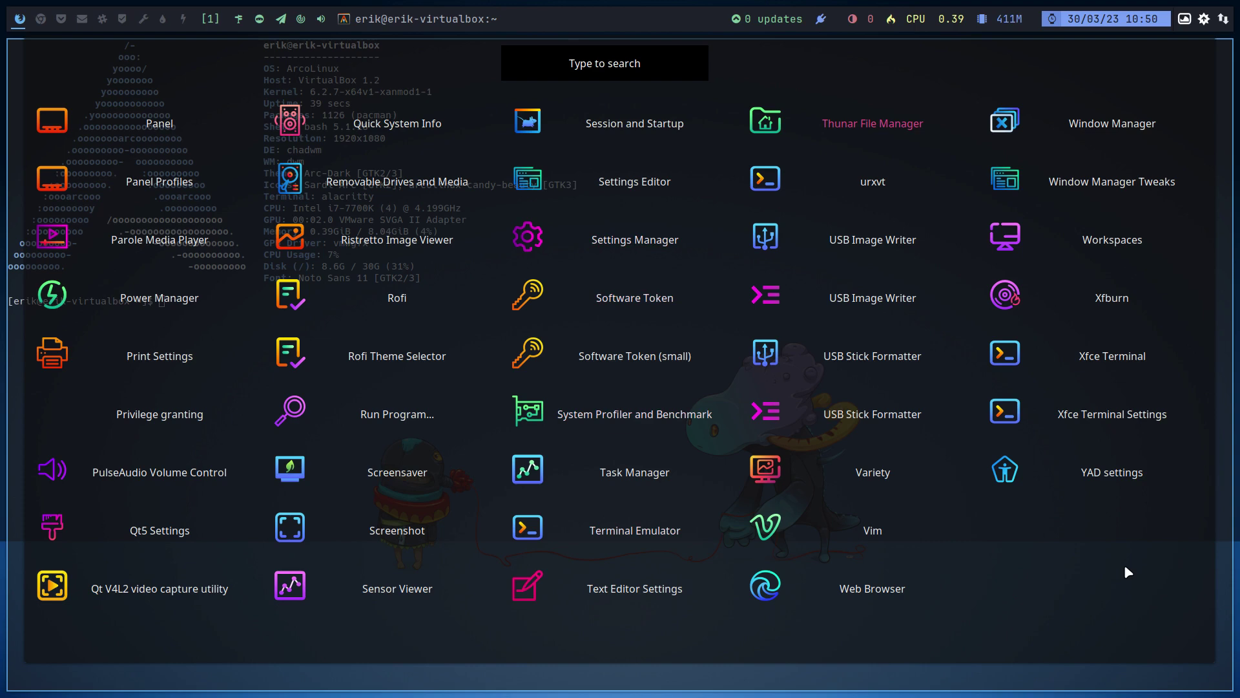
pyautogui.write('sub')
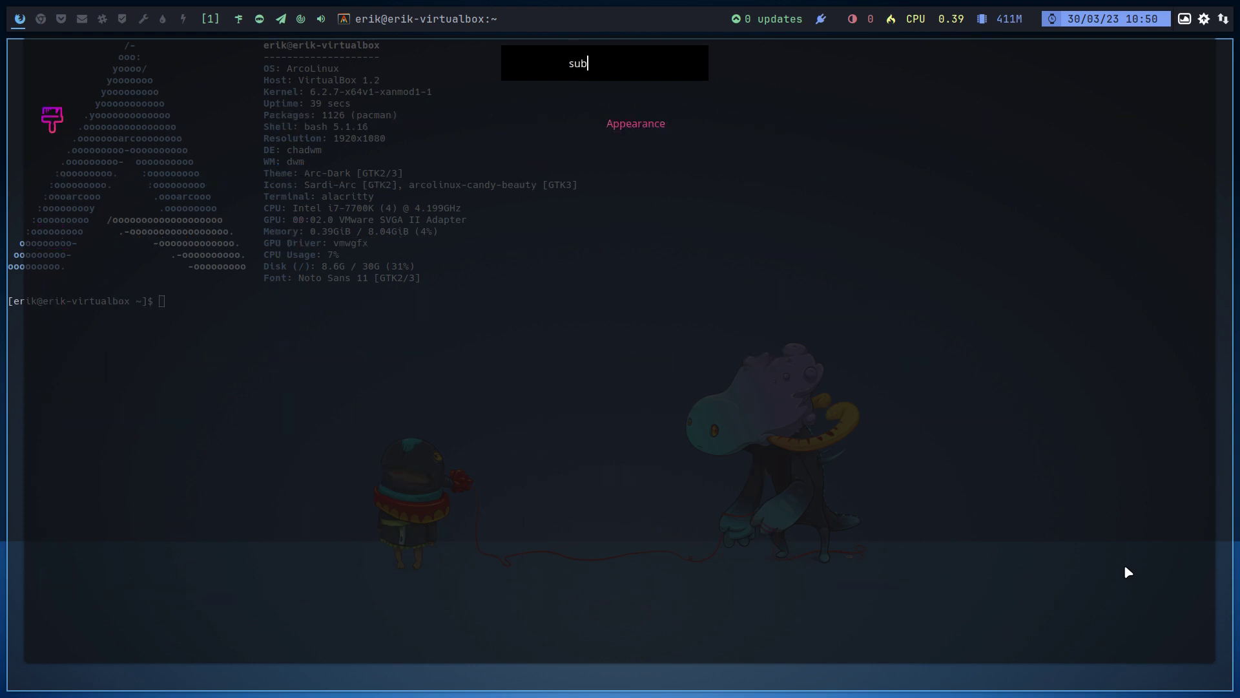
pyautogui.press('Escape')
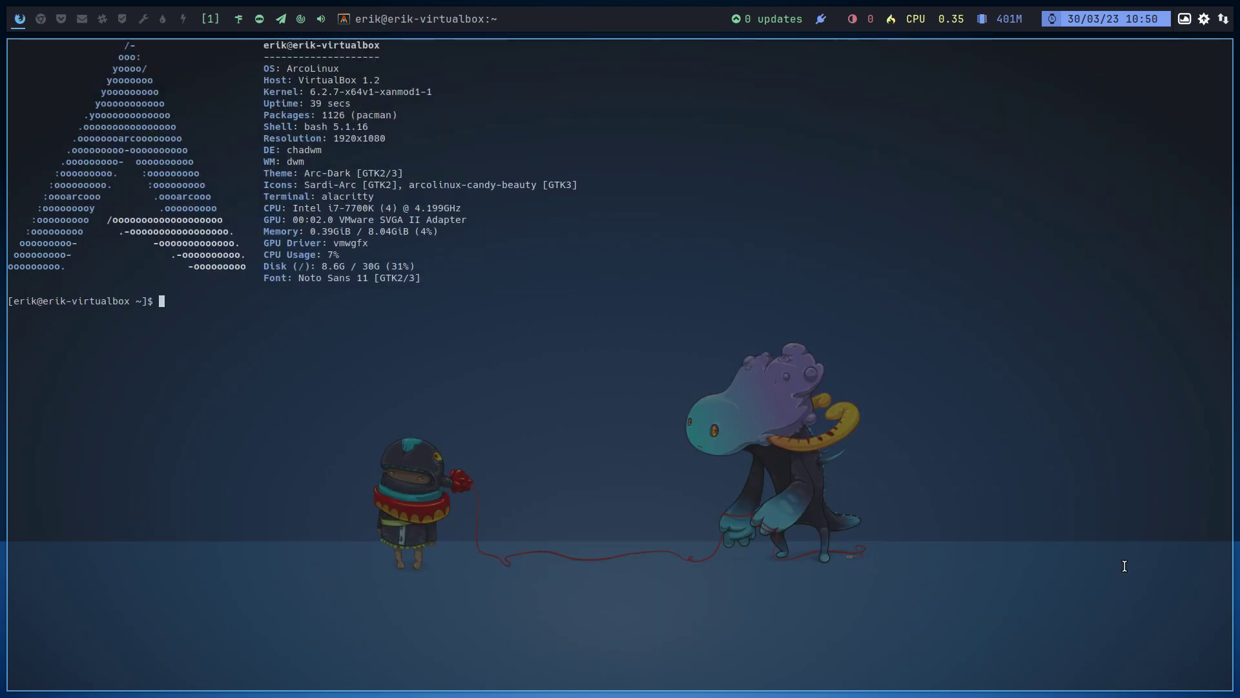